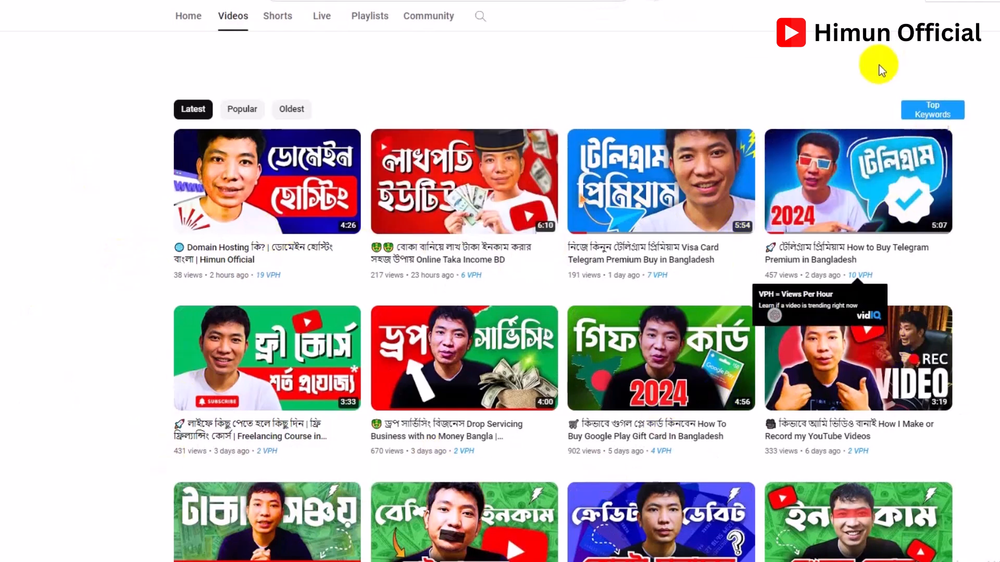
# Review the Domain Hosting note's title, description and keyword list in Memo Notepad.
pyautogui.scroll(4, 645, 236)
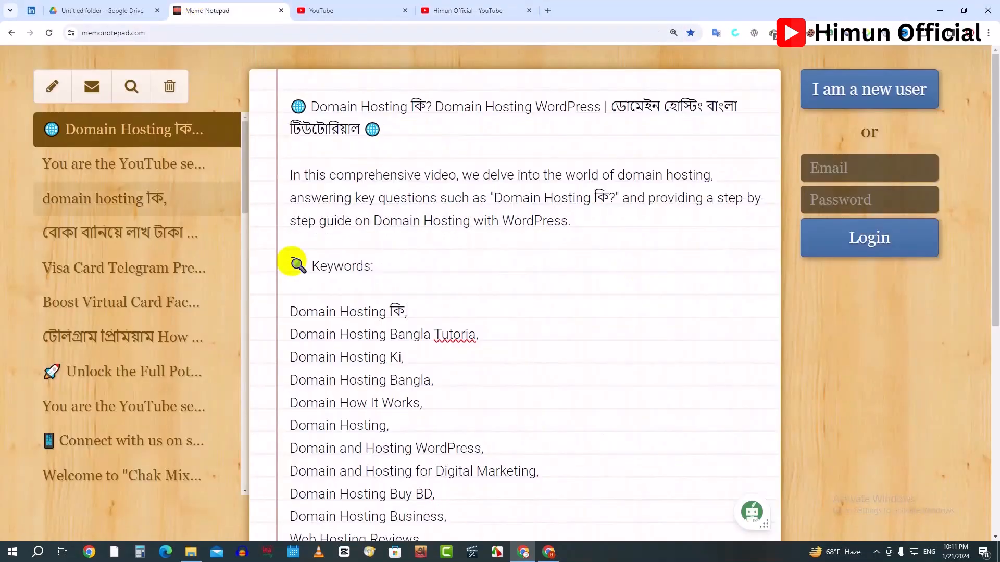
pyautogui.scroll(-3, 561, 344)
pyautogui.scroll(3, 564, 340)
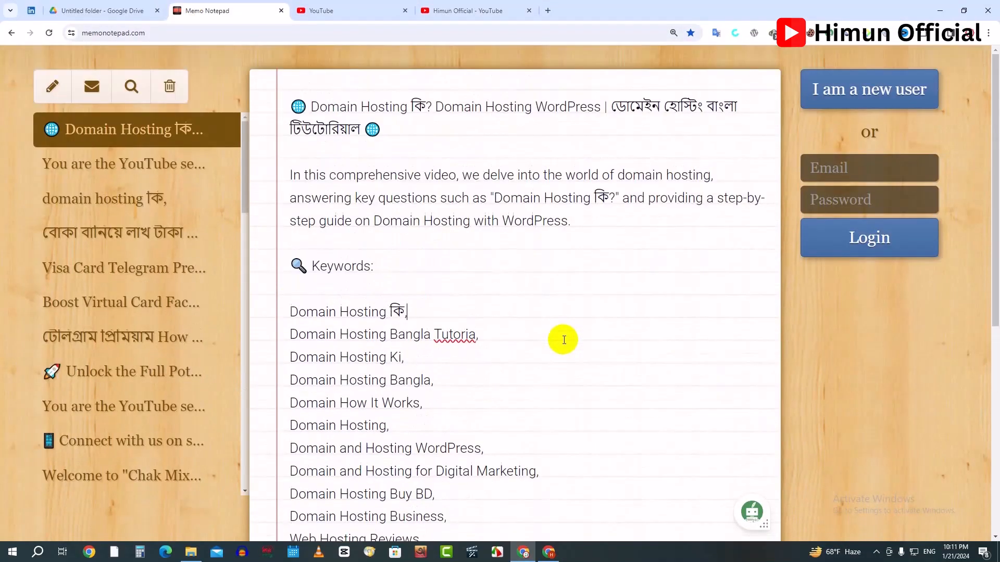
pyautogui.moveTo(590, 227); pyautogui.dragTo(318, 156)
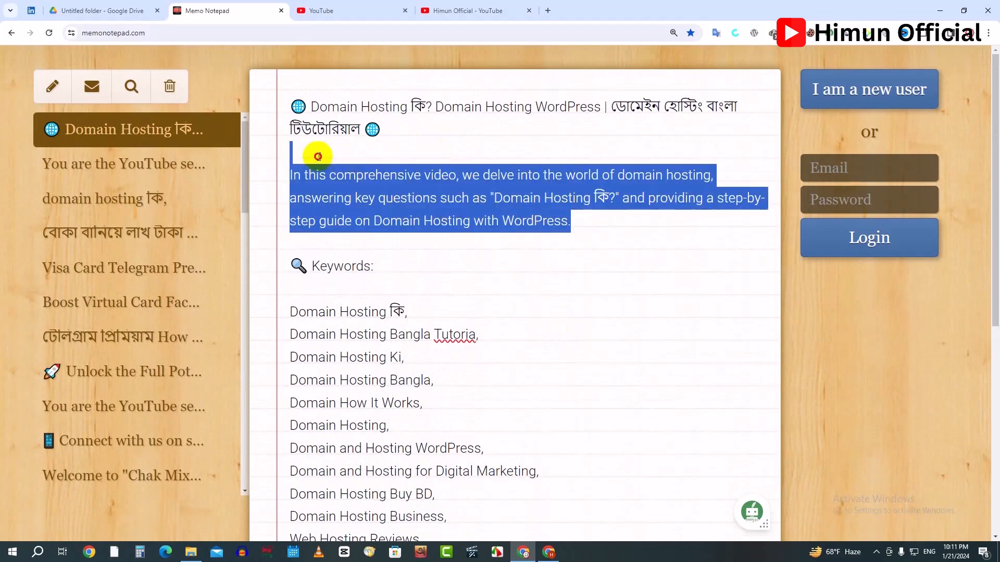
pyautogui.click(397, 175)
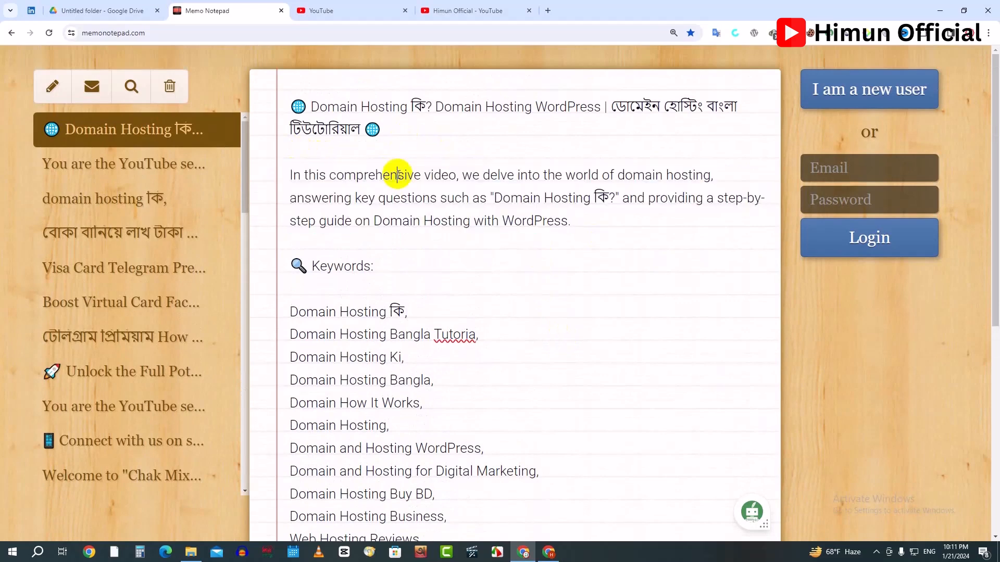
pyautogui.moveTo(399, 138); pyautogui.dragTo(293, 116)
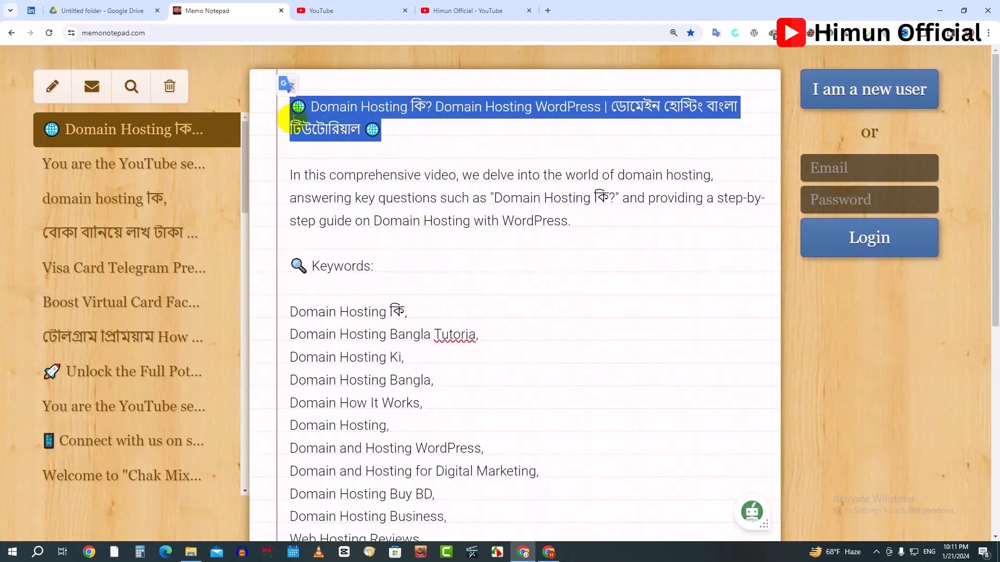
pyautogui.click(334, 157)
pyautogui.scroll(-5, 335, 190)
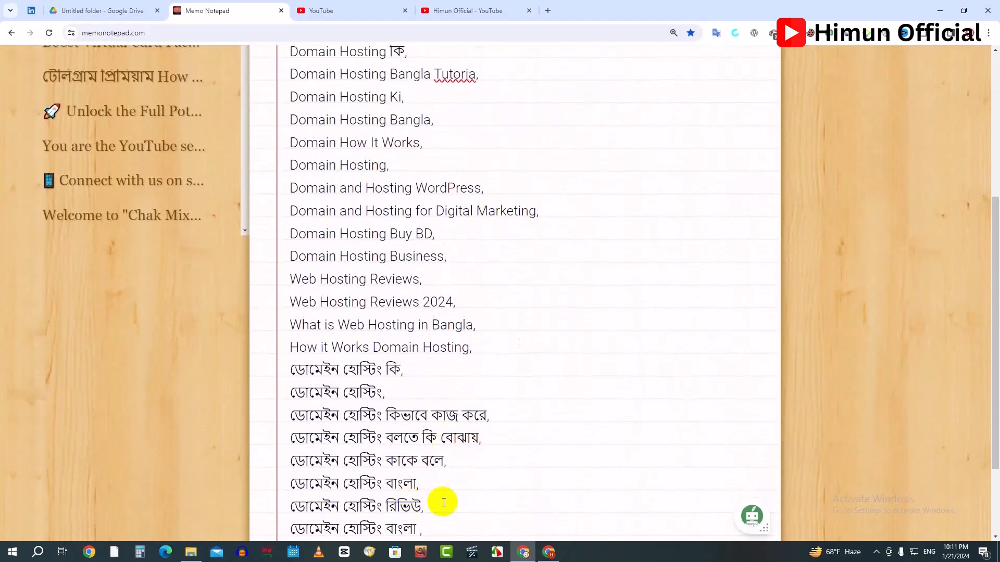
pyautogui.scroll(-2, 443, 502)
pyautogui.moveTo(437, 411); pyautogui.dragTo(282, 306)
# Switch to YouTube and look up search suggestions for "domain hos".
pyautogui.click(440, 6)
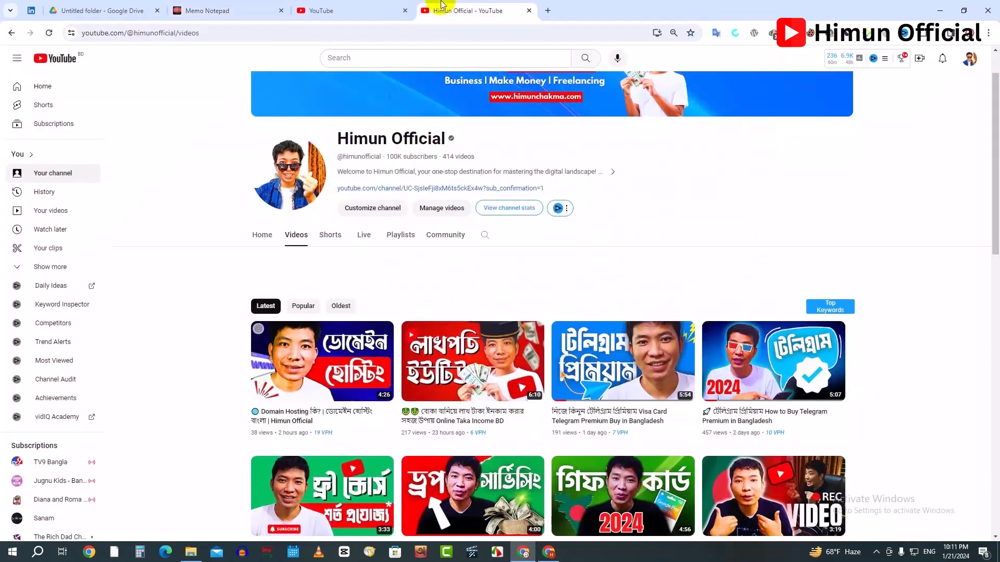
pyautogui.click(379, 56)
pyautogui.write('d')
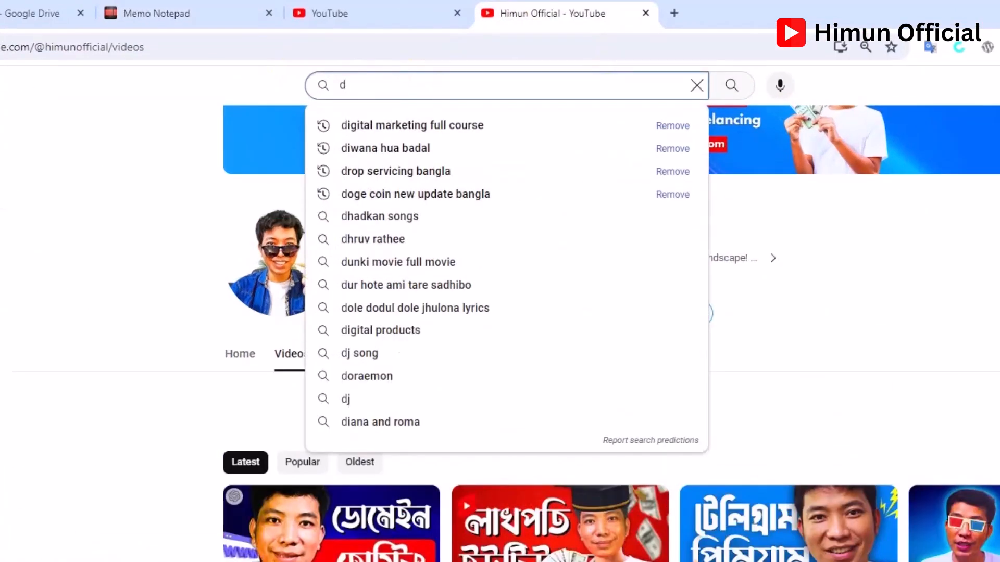
pyautogui.write('omain hos')
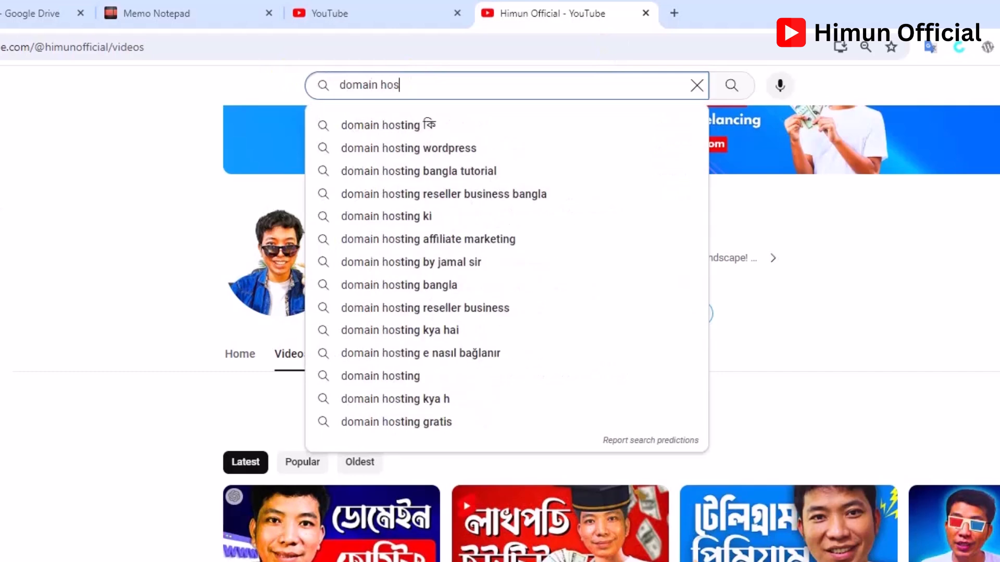
pyautogui.write('i')
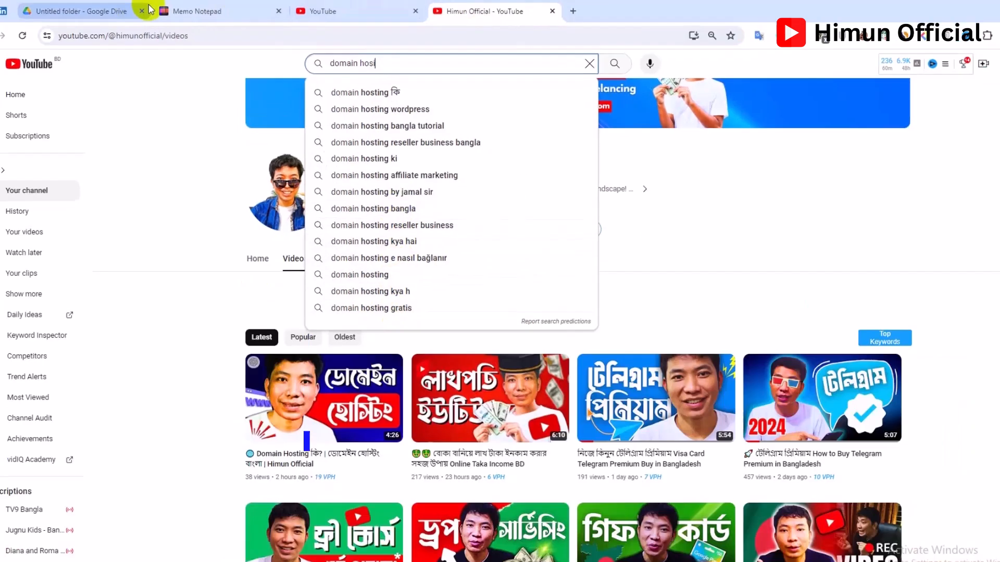
# Return to the Domain Hosting note in Memo Notepad and go through its full English and Bangla keyword list.
pyautogui.click(156, 13)
pyautogui.scroll(-1, 361, 317)
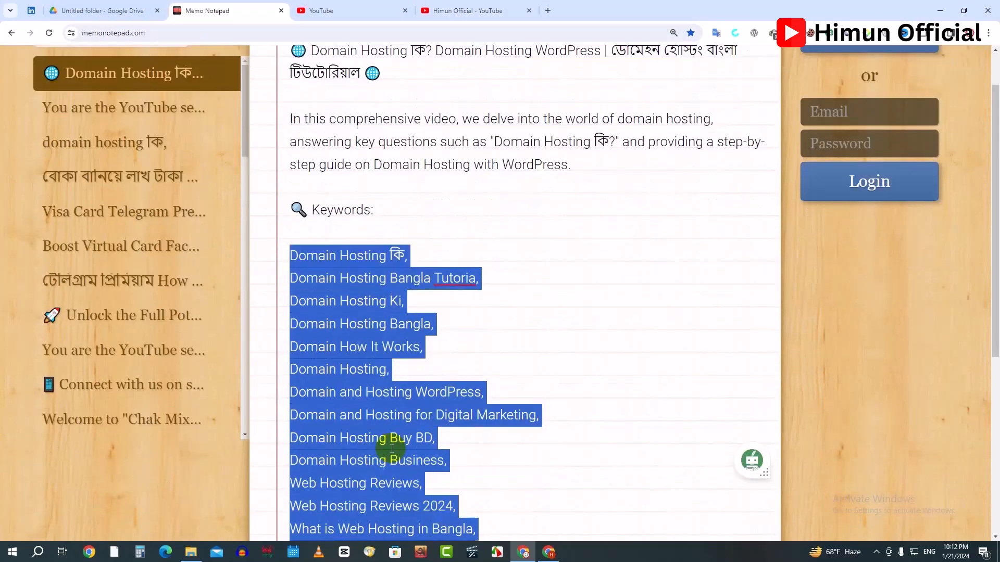
pyautogui.scroll(-3, 391, 449)
pyautogui.click(377, 171)
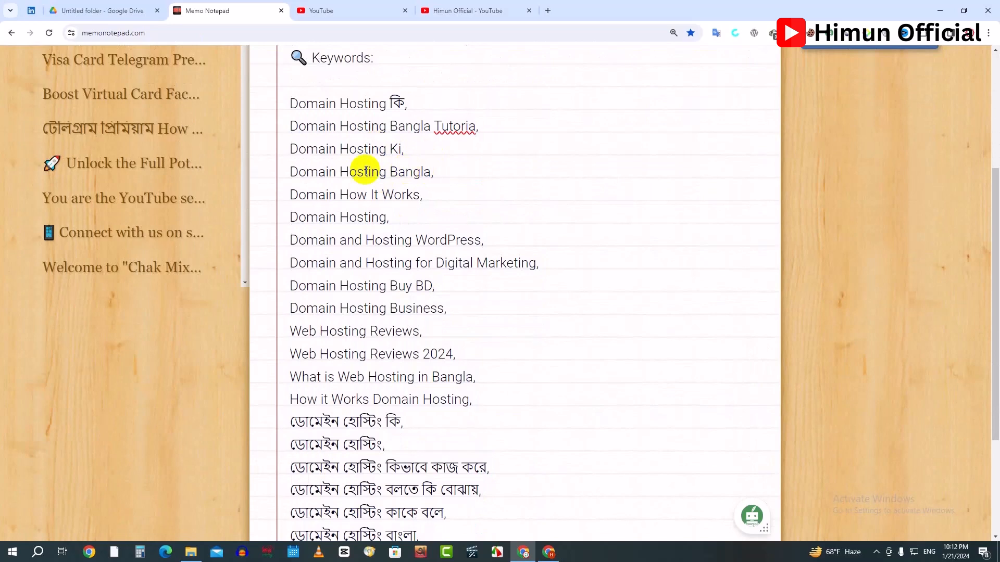
pyautogui.moveTo(326, 172); pyautogui.dragTo(420, 174)
pyautogui.scroll(-3, 400, 312)
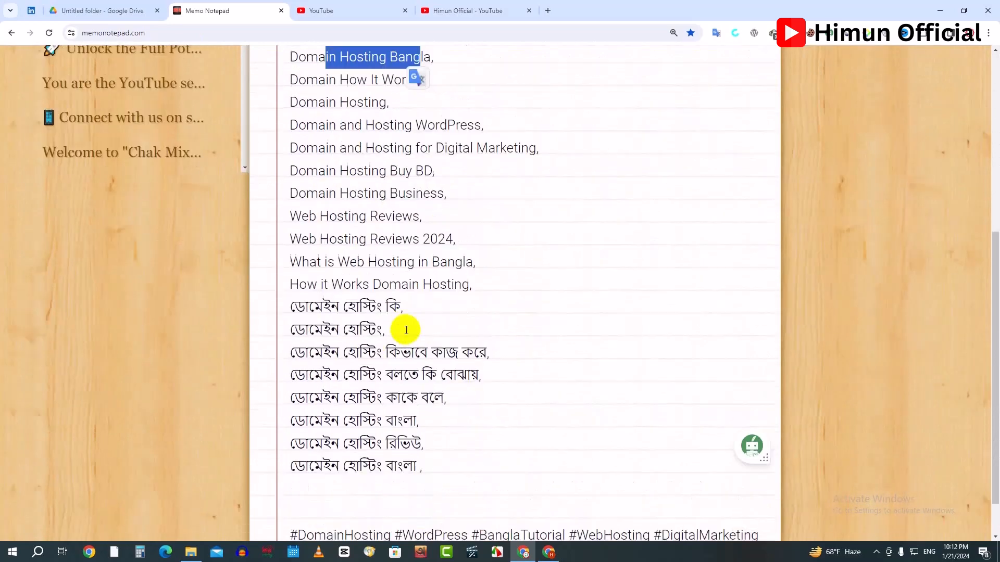
pyautogui.moveTo(429, 427); pyautogui.dragTo(284, 104)
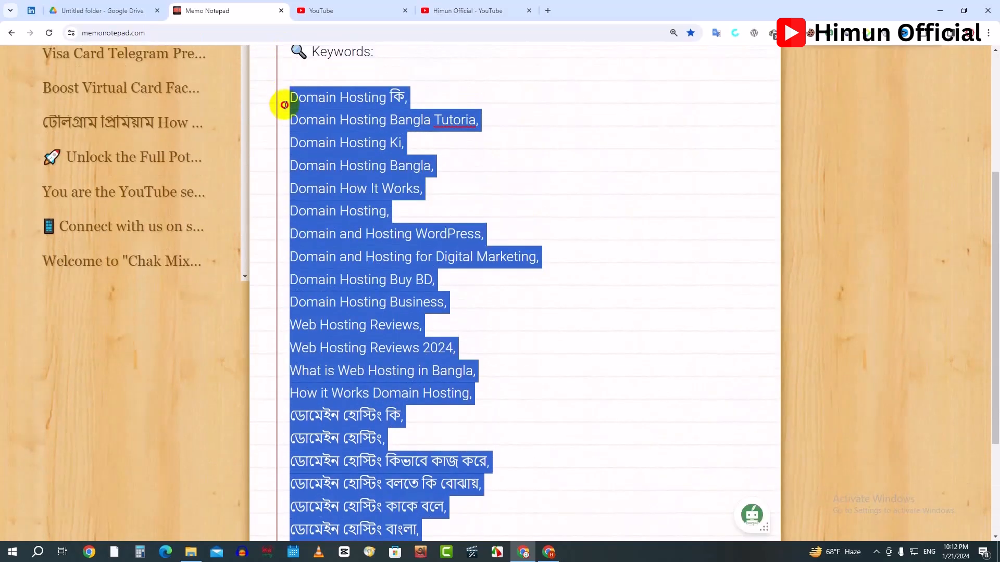
pyautogui.scroll(2, 357, 118)
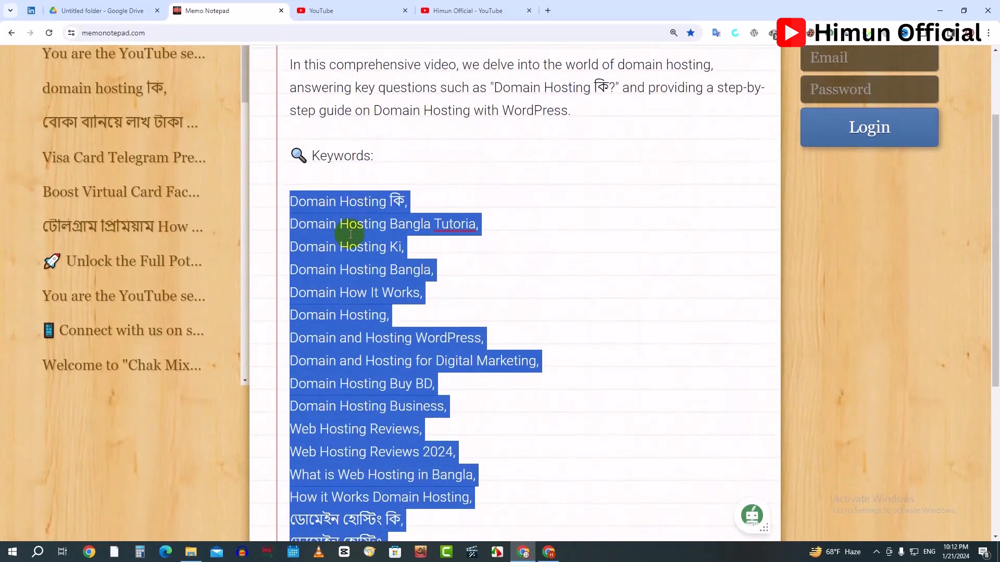
pyautogui.click(397, 217)
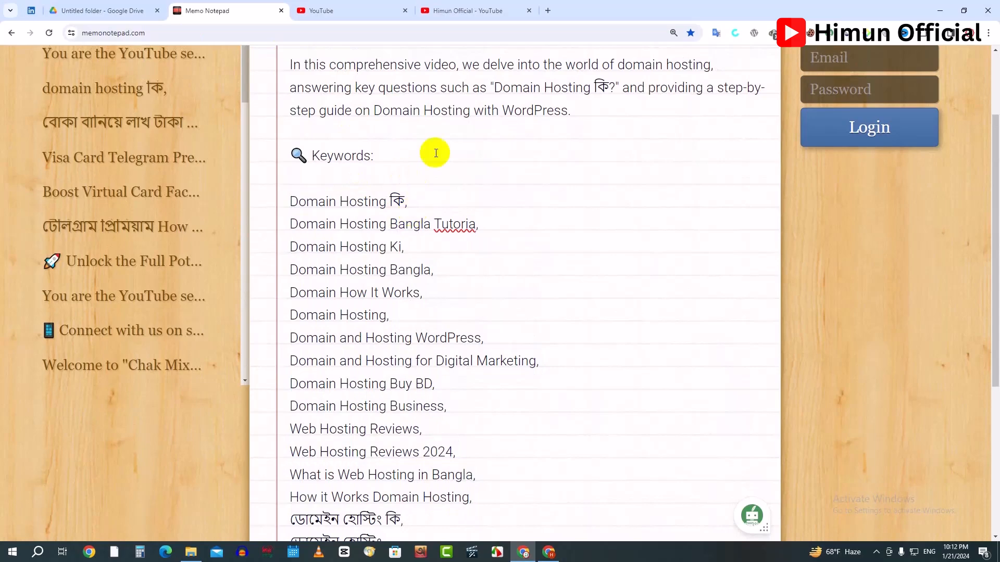
pyautogui.scroll(2, 436, 152)
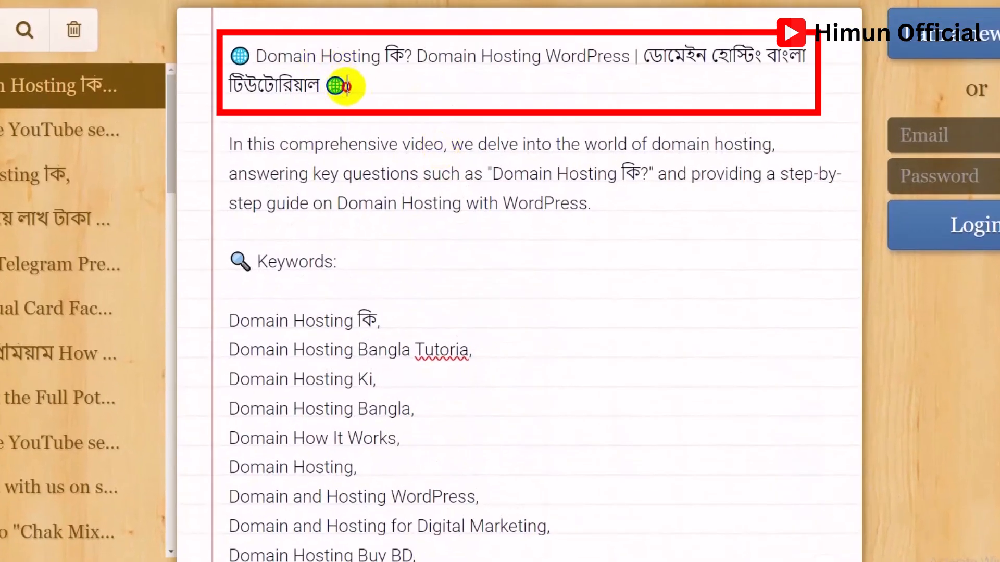
# Remove the word টিউটোরিয়াল from the note's title and delete the blank line under the Keywords heading.
pyautogui.moveTo(347, 86); pyautogui.dragTo(192, 41)
pyautogui.click(330, 85)
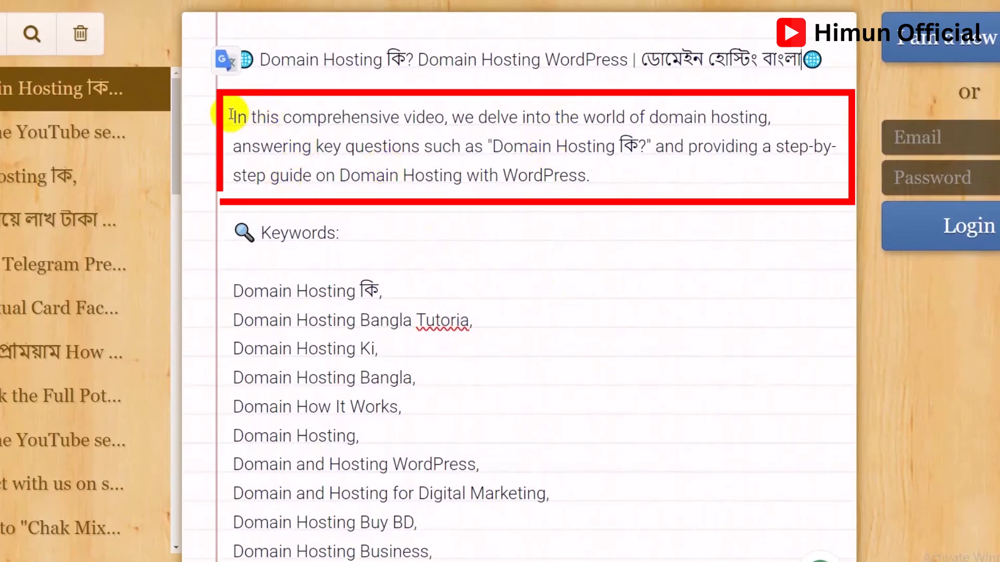
pyautogui.moveTo(288, 150); pyautogui.dragTo(585, 192)
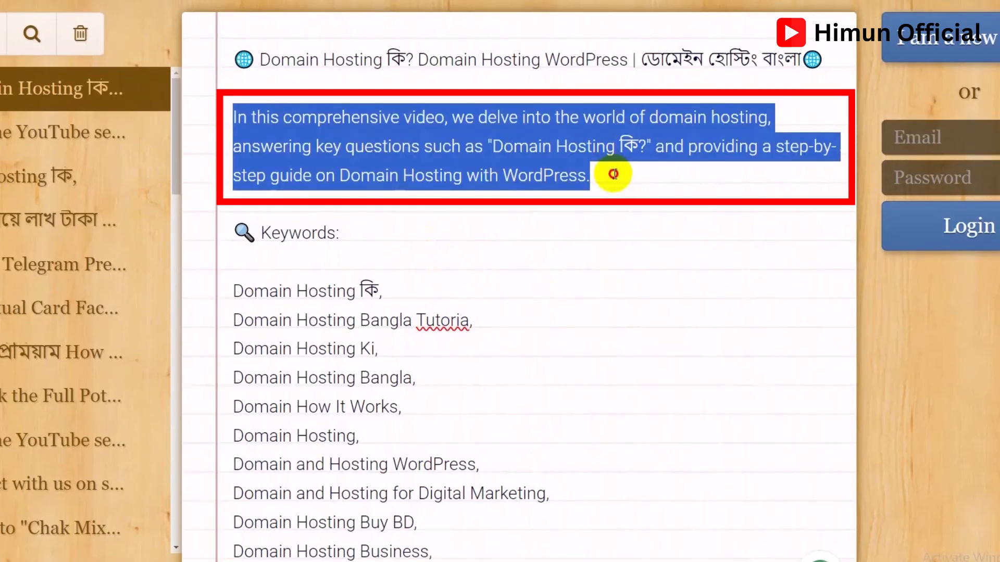
pyautogui.click(594, 175)
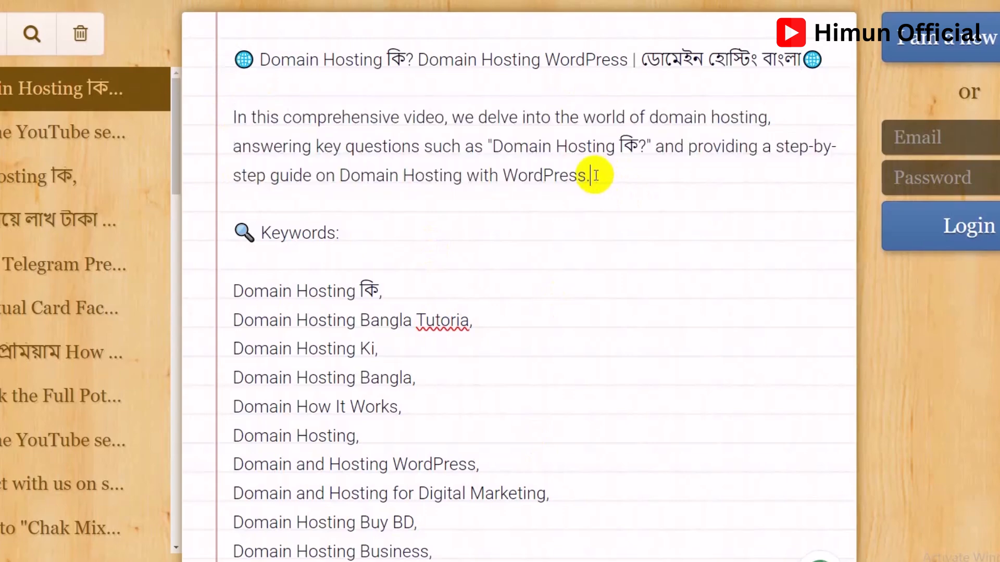
pyautogui.press('BackSpace')
pyautogui.scroll(-8, 332, 263)
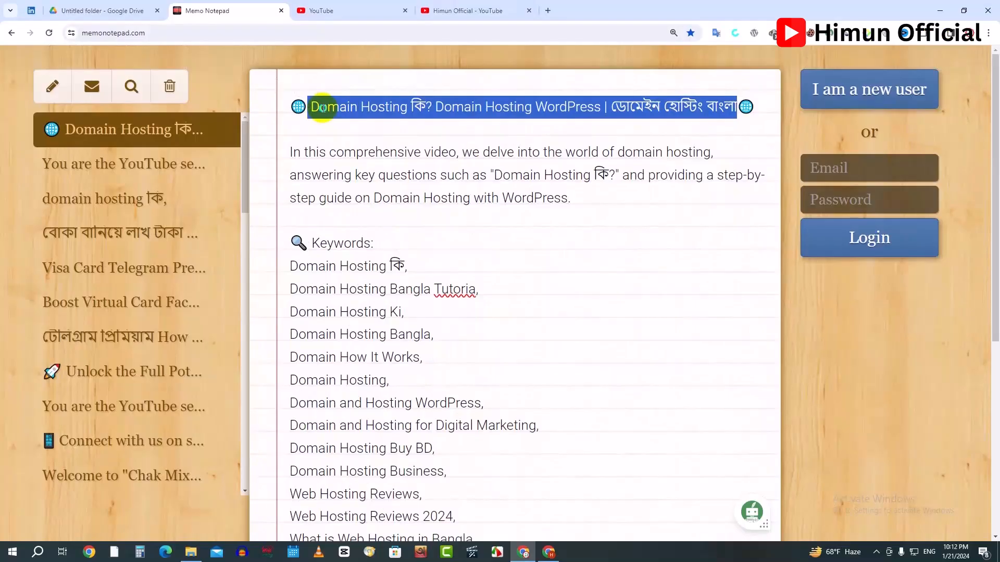
# Copy the note's title text without the globe emojis and bring up the Downloads folder in a maximized File Explorer window.
pyautogui.rightClick(291, 111)
pyautogui.click(380, 153)
pyautogui.click(192, 553)
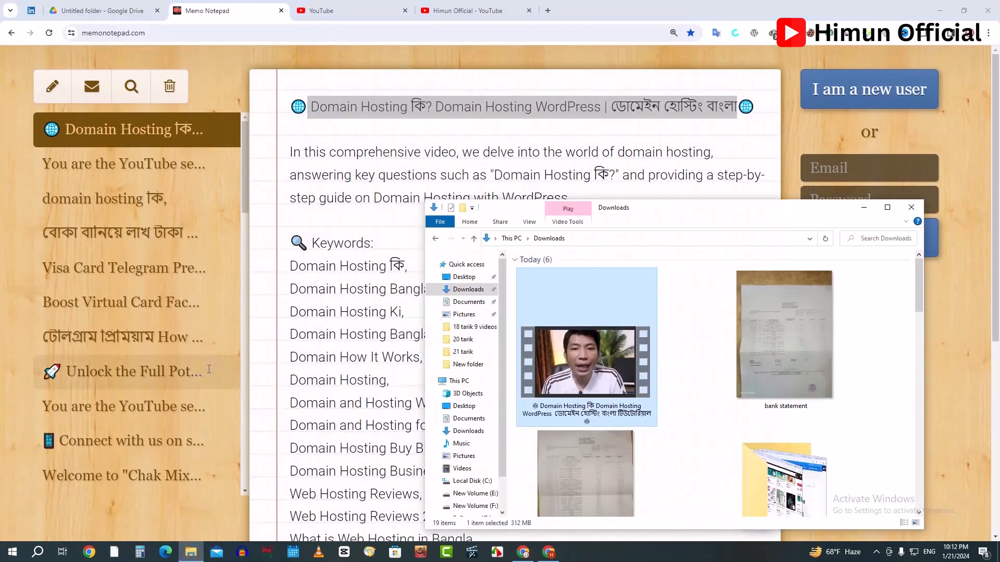
pyautogui.click(888, 207)
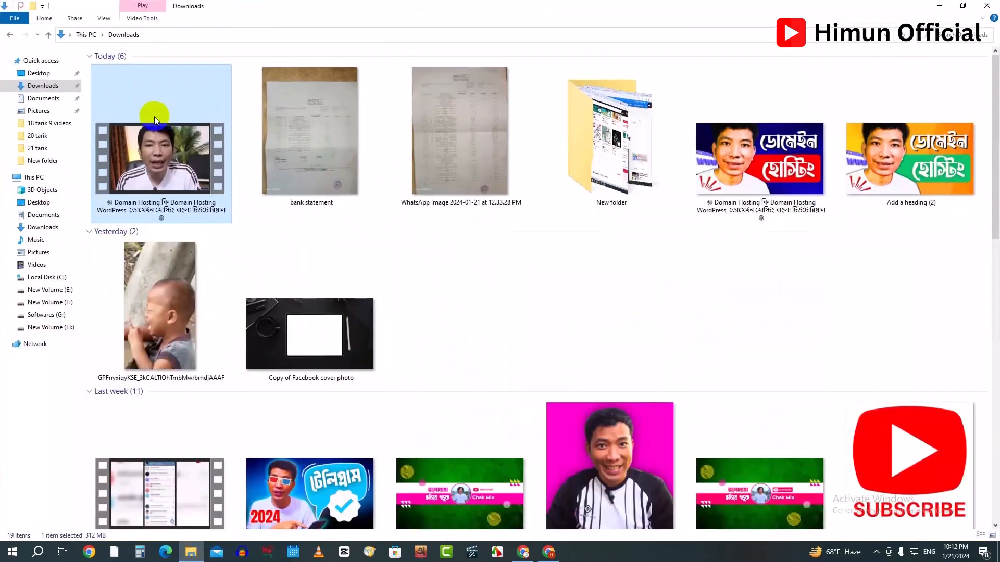
# Open the New folder nested inside New folder in Downloads and display its contents with larger icons.
pyautogui.rightClick(161, 168)
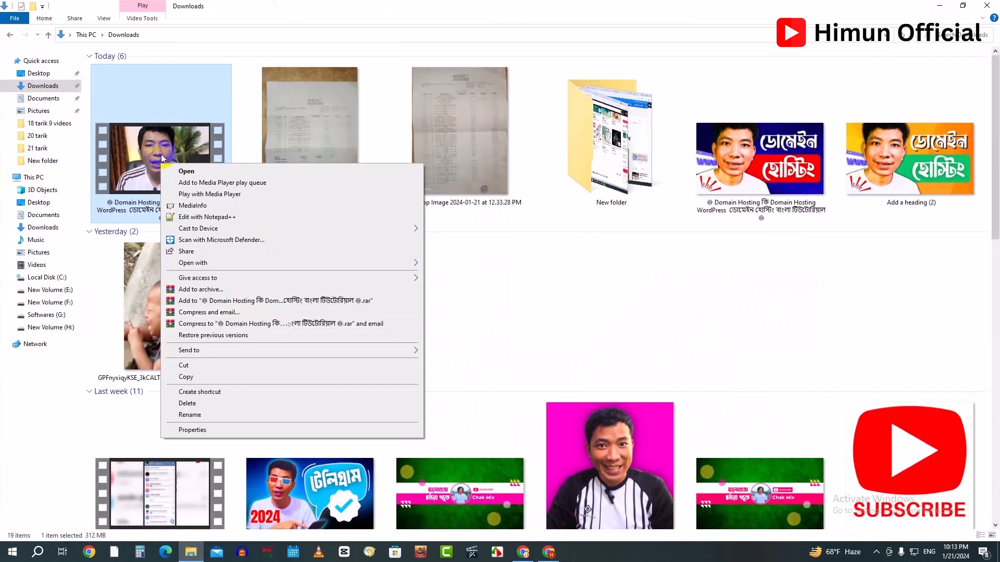
pyautogui.click(573, 307)
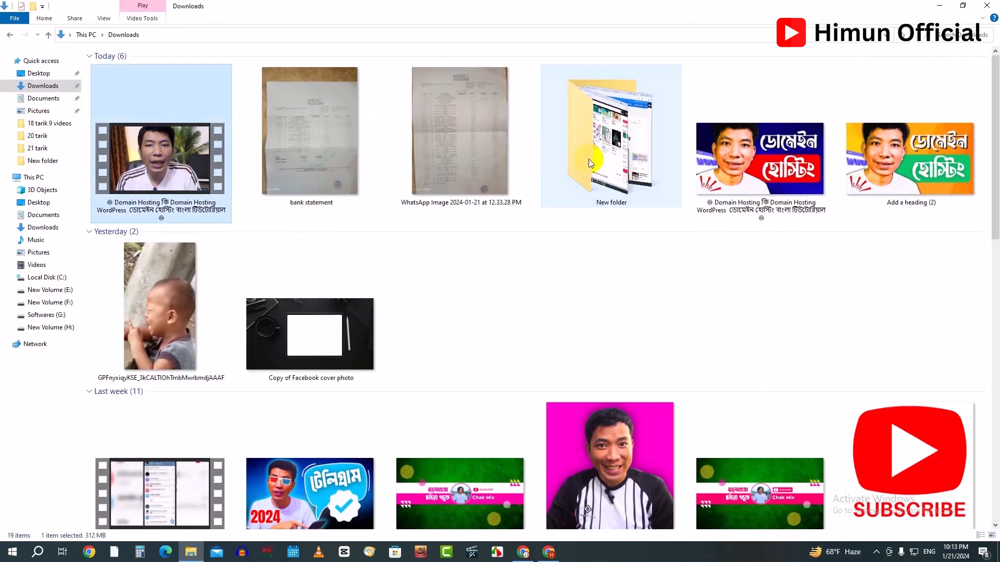
pyautogui.moveTo(589, 158); pyautogui.dragTo(594, 154)
pyautogui.doubleClick(463, 148)
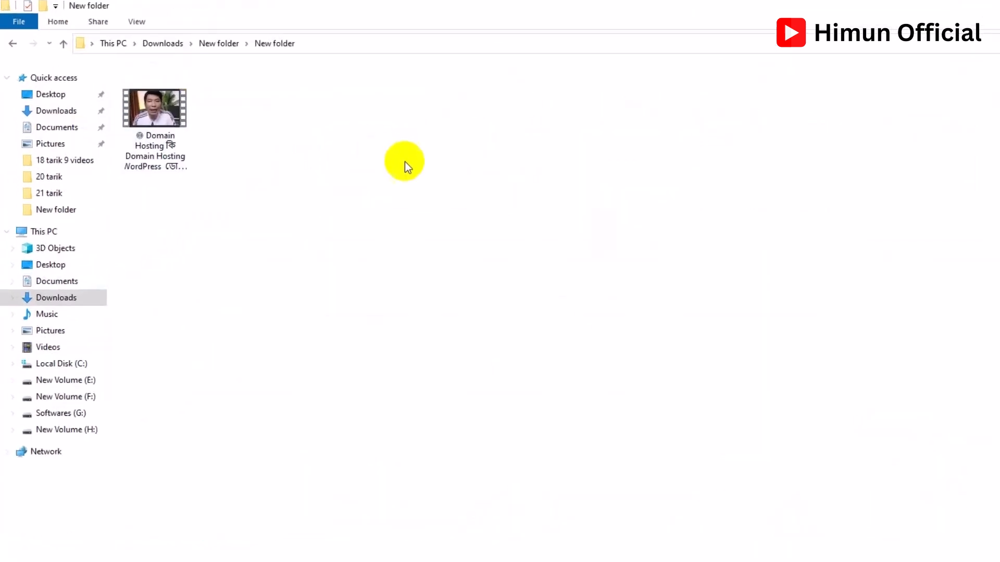
pyautogui.rightClick(377, 140)
pyautogui.moveTo(471, 143)
pyautogui.click(585, 145)
# Open the Domain Hosting video's file name for editing and select the whole name.
pyautogui.click(174, 130)
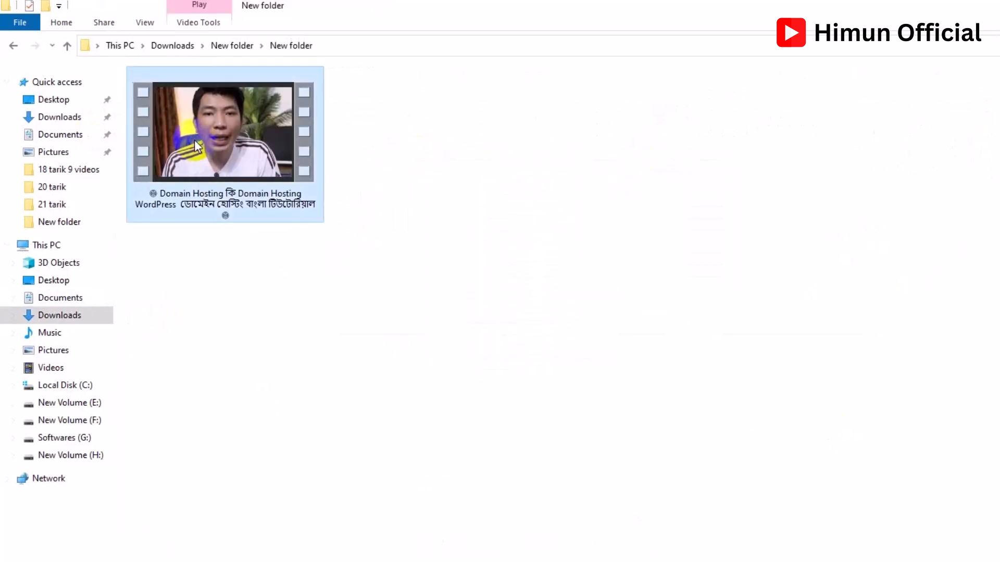
pyautogui.rightClick(197, 146)
pyautogui.click(264, 494)
pyautogui.click(294, 191)
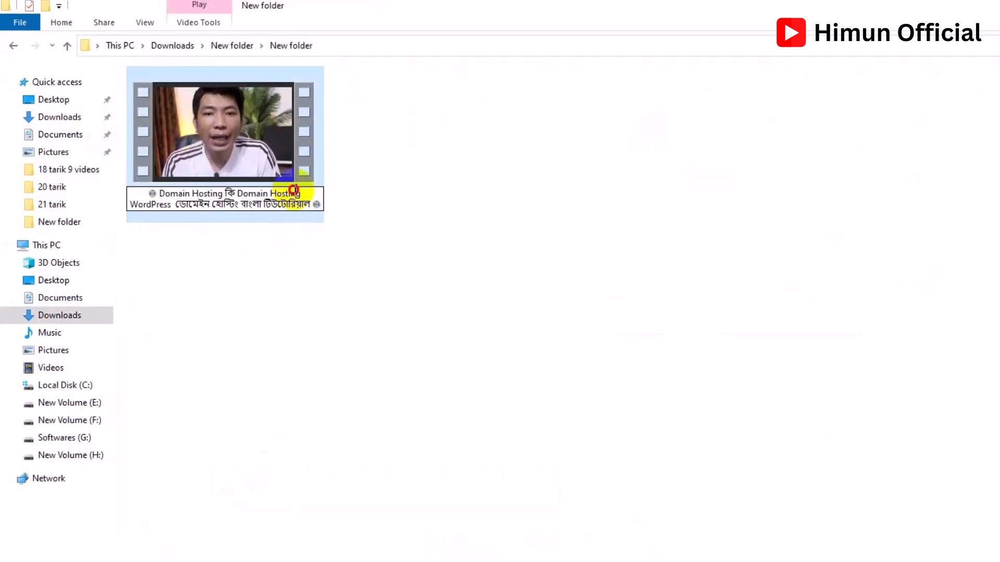
pyautogui.moveTo(318, 205); pyautogui.dragTo(143, 199)
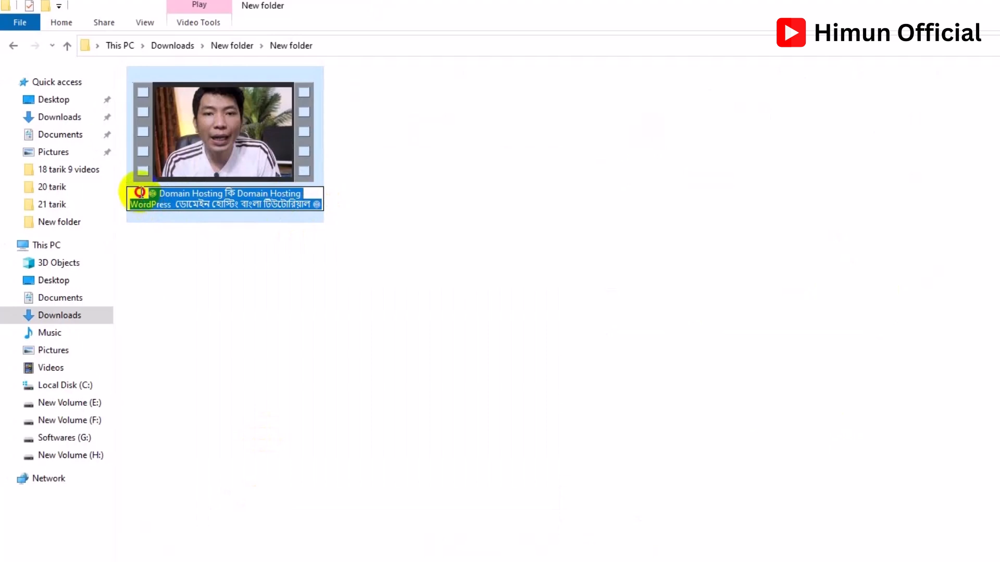
# Open the Domain Hosting video's detailed properties and go to its Title and Subtitle values.
pyautogui.rightClick(208, 131)
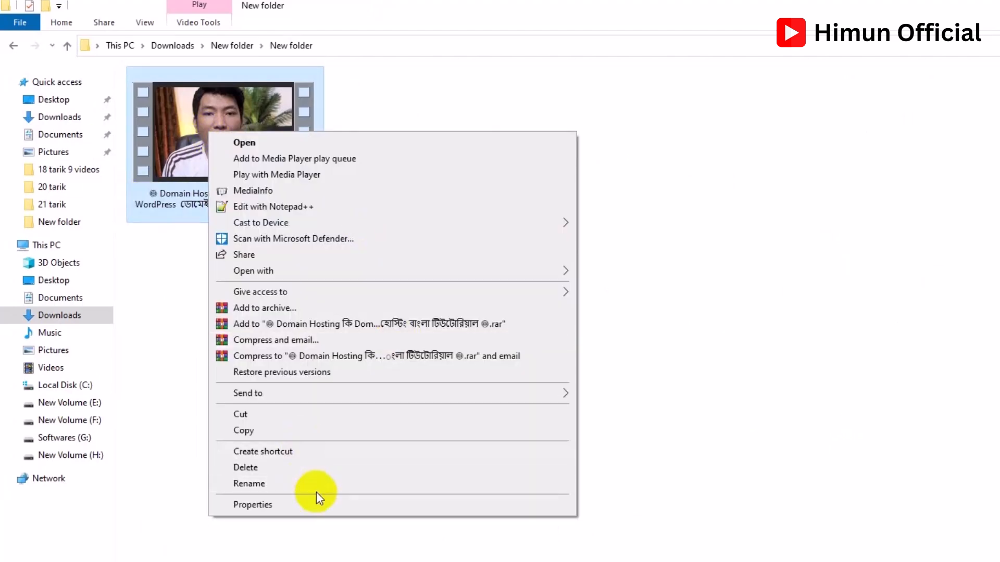
pyautogui.click(318, 505)
pyautogui.click(307, 167)
pyautogui.click(371, 224)
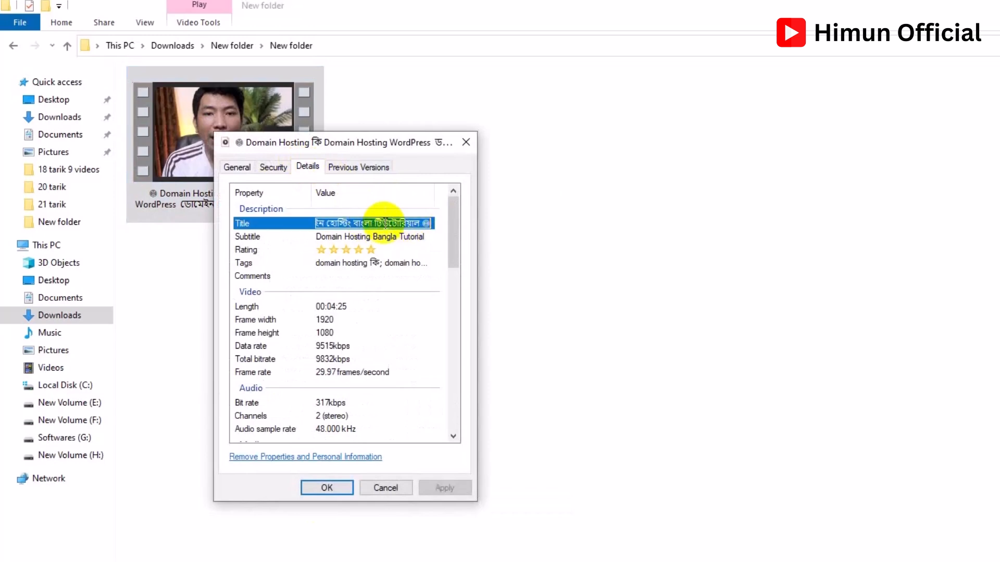
pyautogui.moveTo(368, 141); pyautogui.dragTo(687, 92)
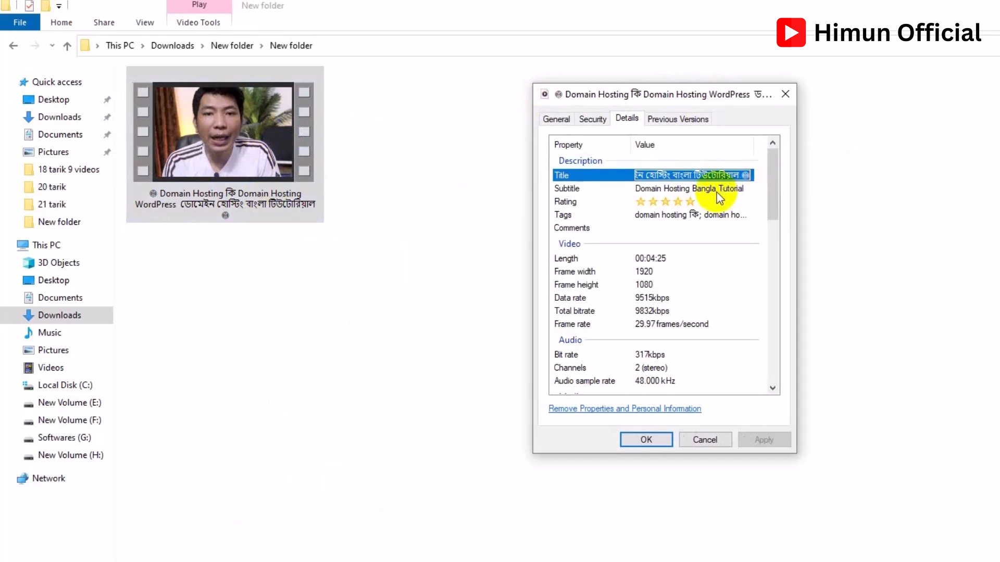
pyautogui.click(722, 190)
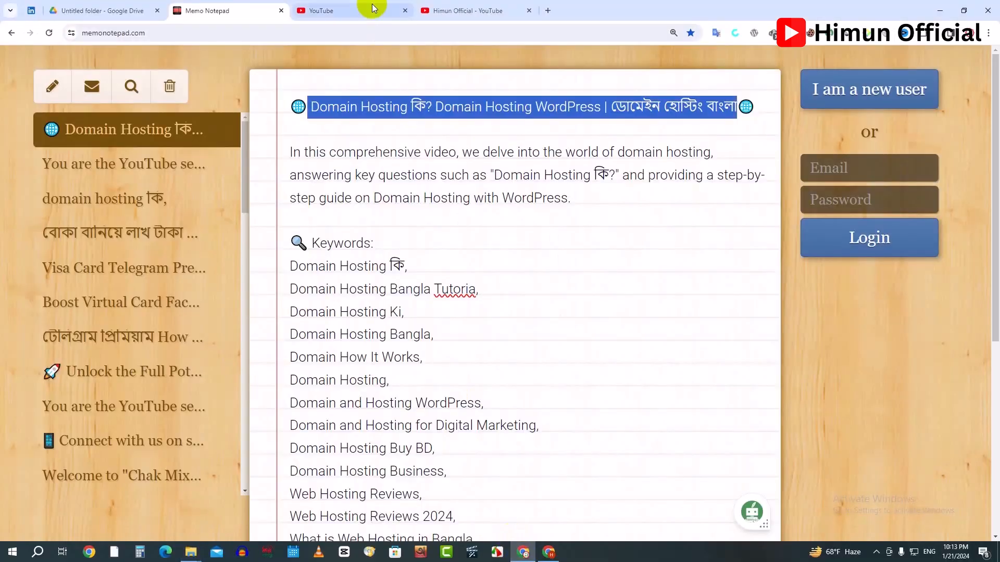
# Select the note's complete keyword list from Domain Hosting কি to ডোমেইন হোস্টিং বাংলা and bring back the video's properties window.
pyautogui.scroll(-3, 396, 350)
pyautogui.moveTo(286, 113); pyautogui.dragTo(535, 509)
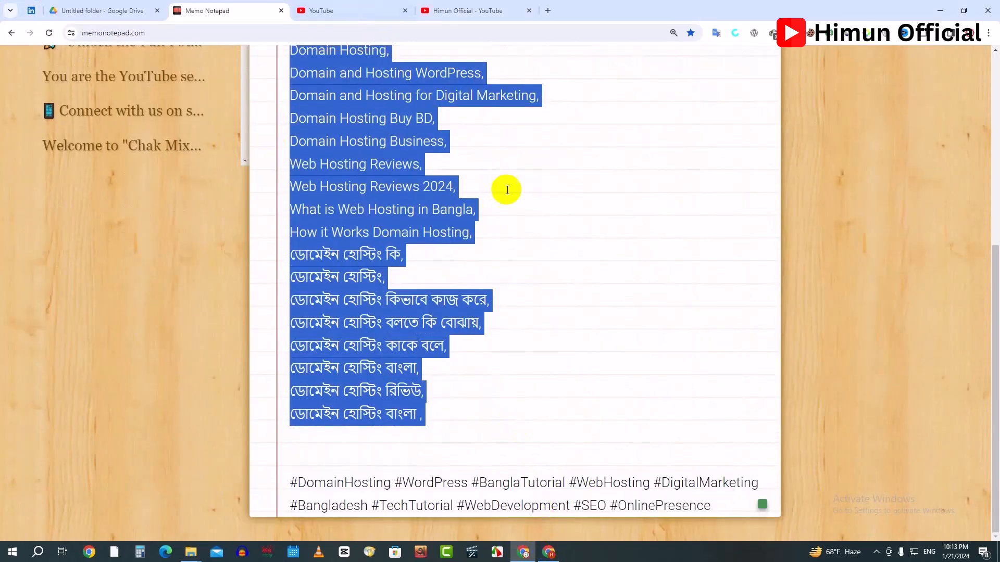
pyautogui.click(208, 555)
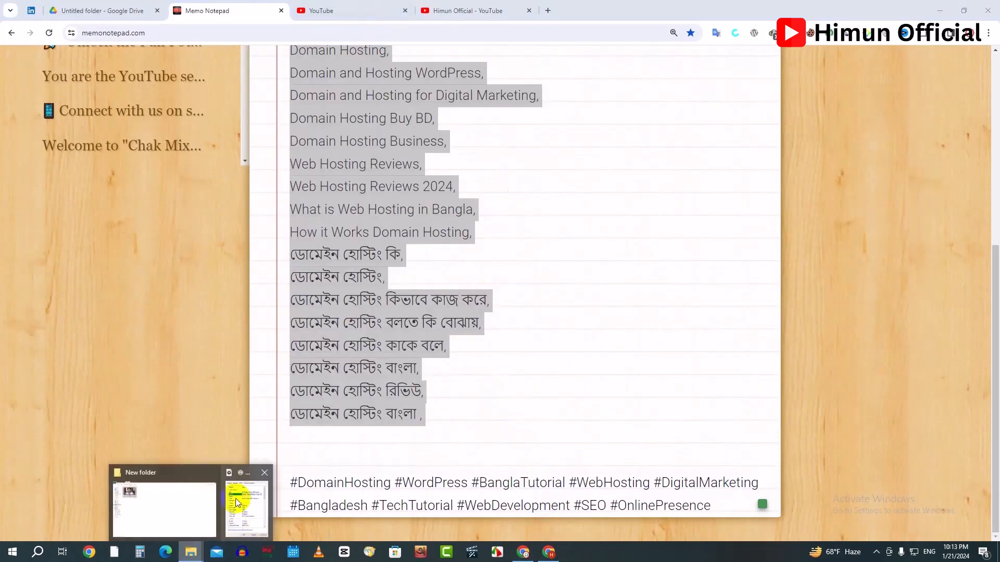
pyautogui.click(235, 498)
# Review the full list of tags in the video's properties and close the dialog without making changes.
pyautogui.click(551, 209)
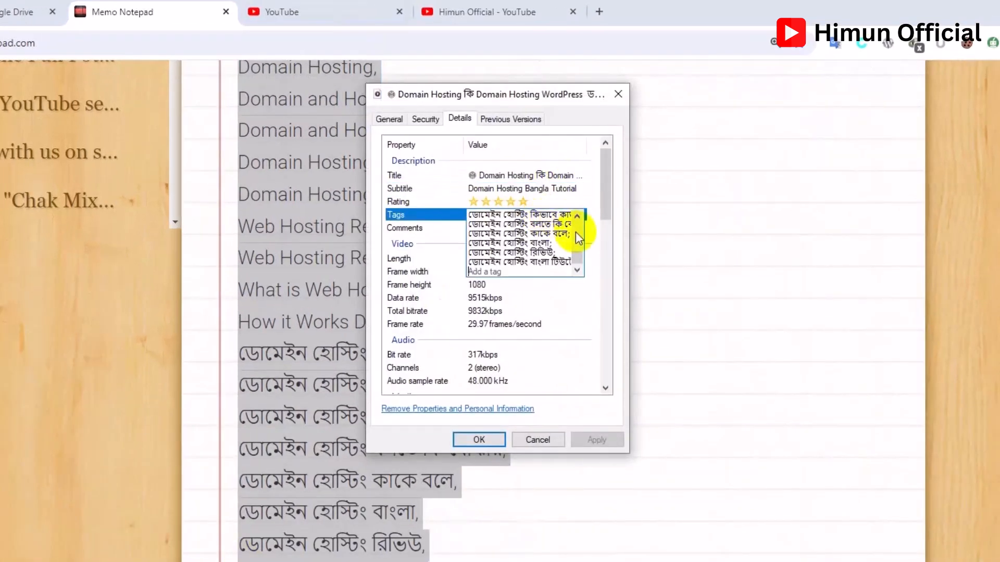
pyautogui.moveTo(576, 259); pyautogui.dragTo(578, 223)
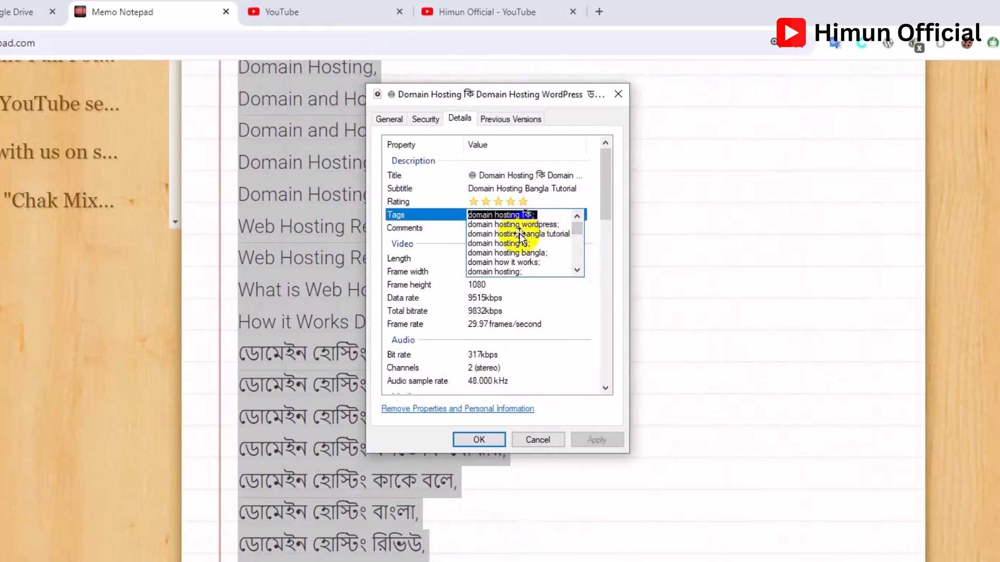
pyautogui.scroll(-5, 534, 237)
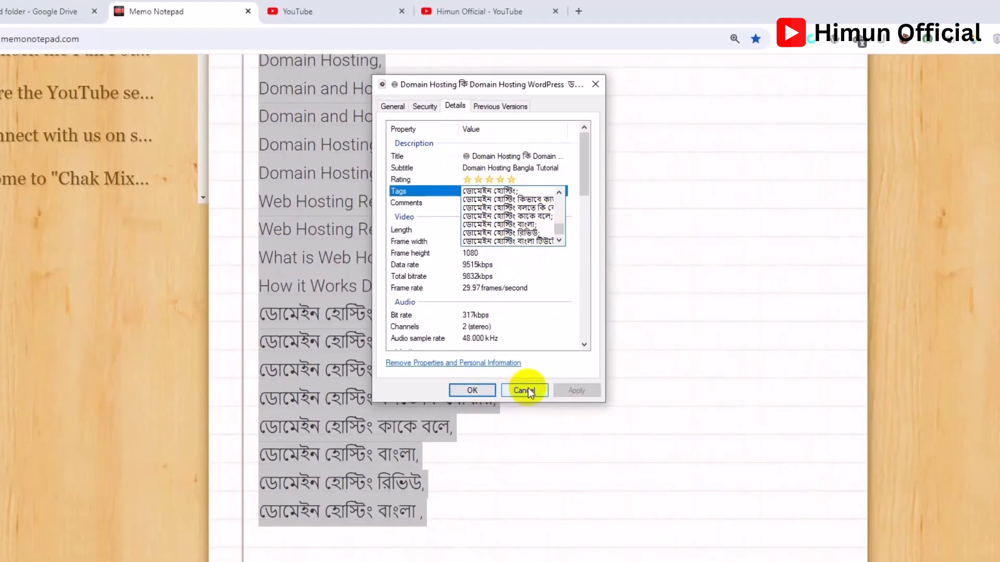
pyautogui.click(537, 440)
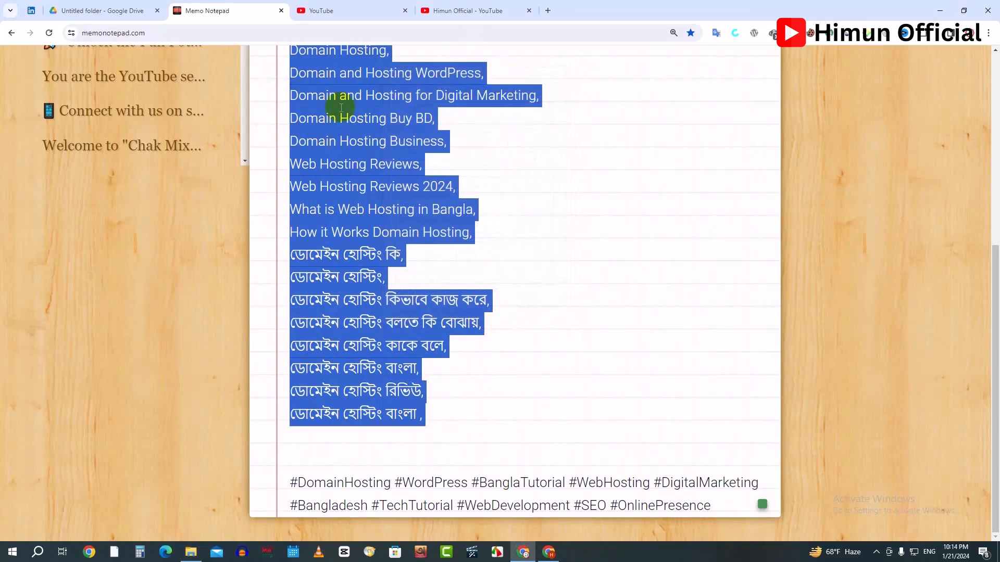
# Search for "how to buy telegram premium in bangladesh" in a signed-out YouTube window and look for the Himun Official videos among the results.
pyautogui.scroll(6, 420, 152)
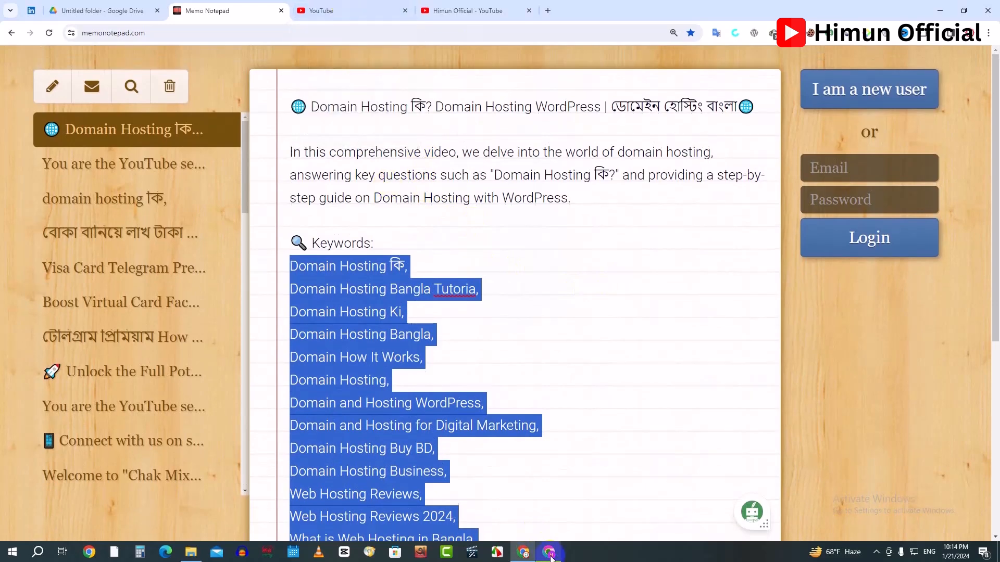
pyautogui.click(970, 34)
pyautogui.scroll(-1, 890, 505)
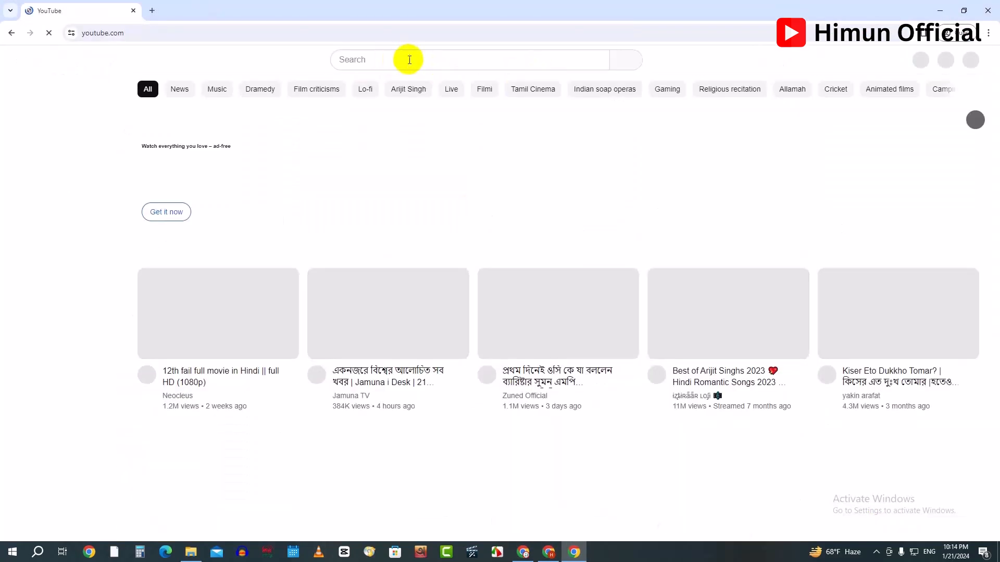
pyautogui.click(409, 60)
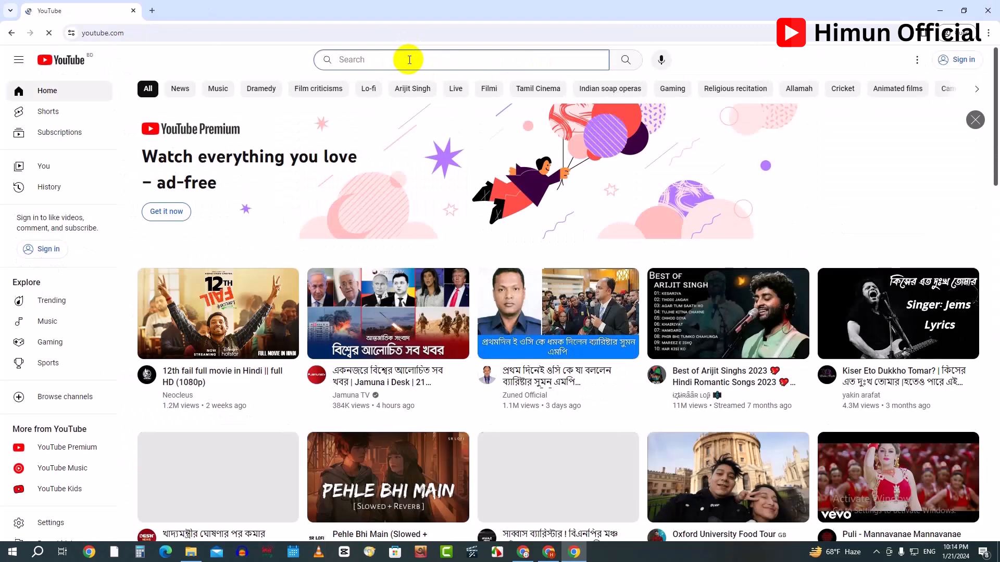
pyautogui.write('how to buy telegram')
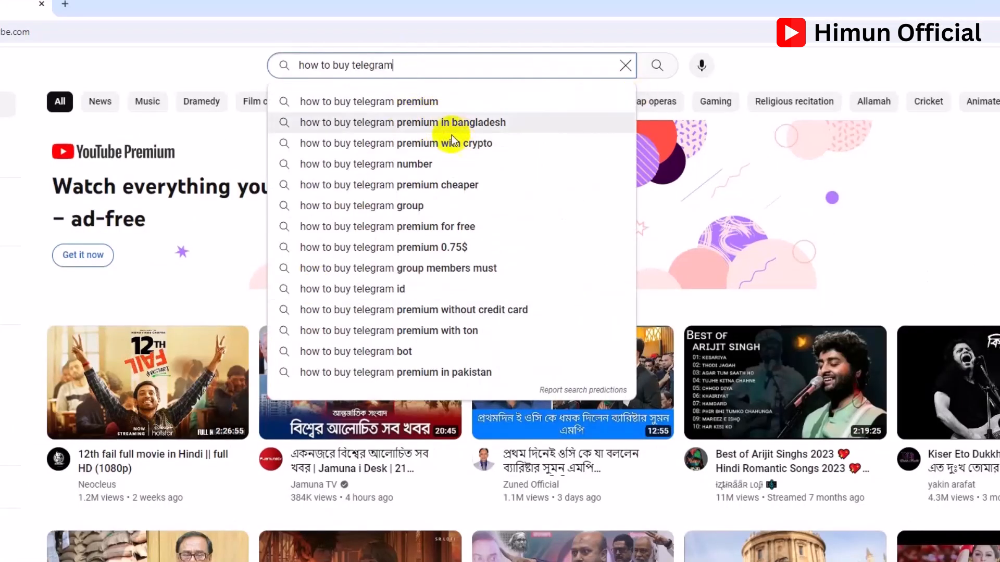
pyautogui.click(465, 127)
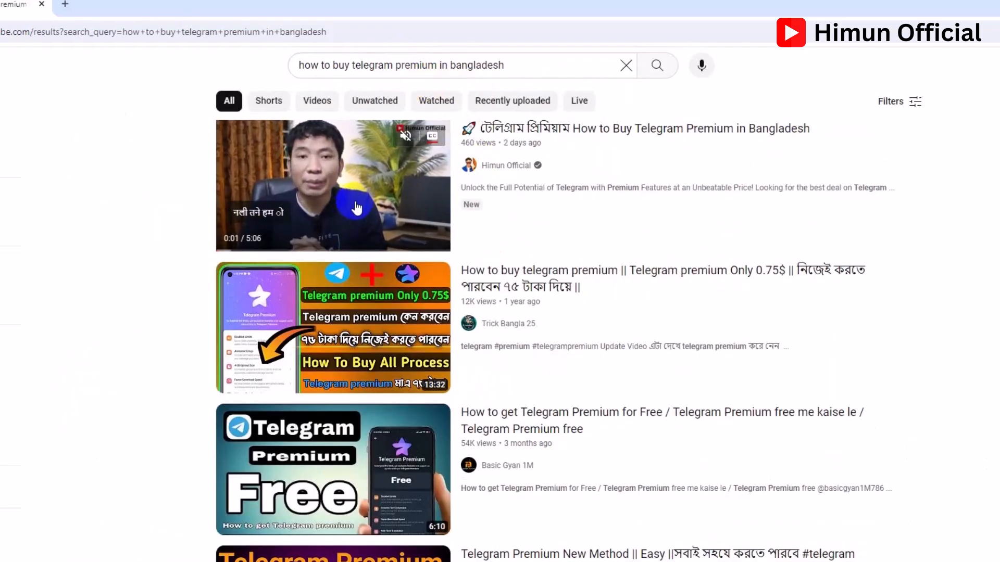
pyautogui.scroll(-15, 576, 368)
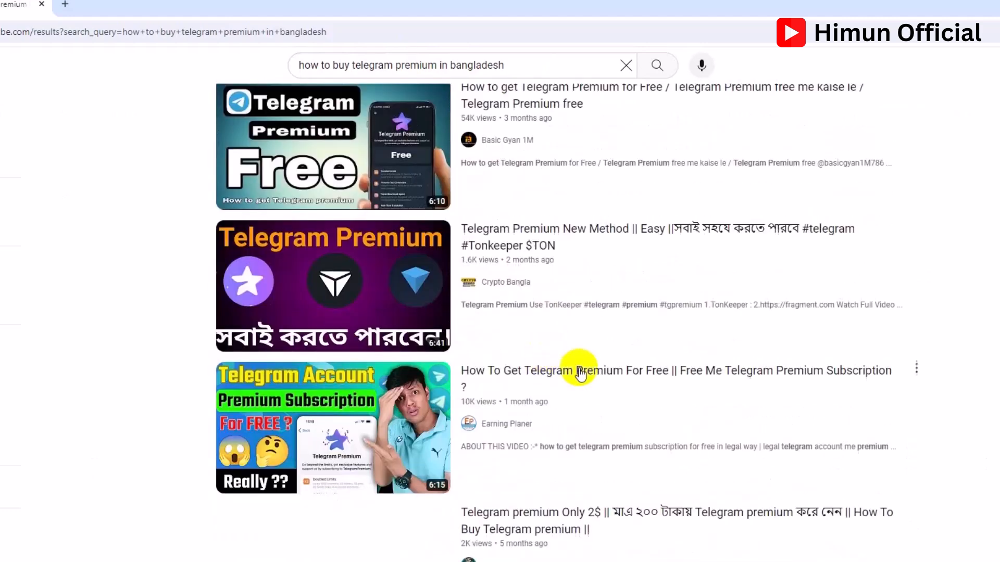
pyautogui.moveTo(332, 255)
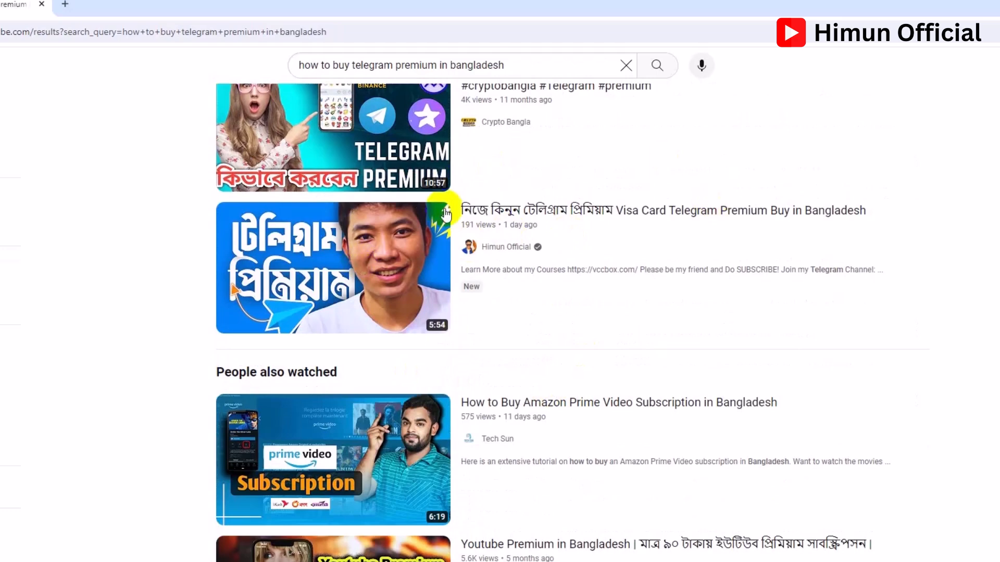
pyautogui.scroll(15, 200, 351)
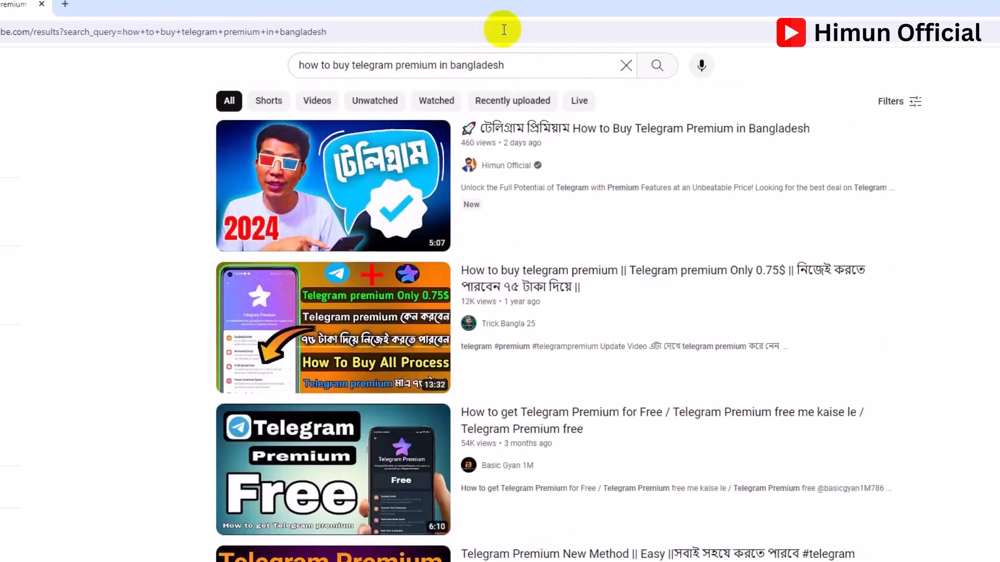
# Search YouTube for "how to buy netflix subscription in bangladesh".
pyautogui.tripleClick(350, 73)
pyautogui.write('how')
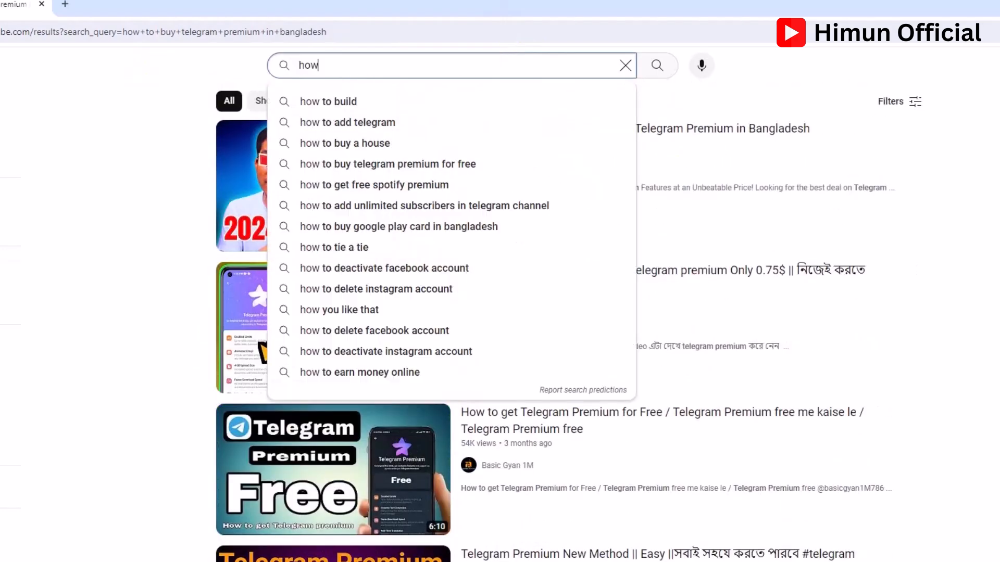
pyautogui.write(' to buy netf')
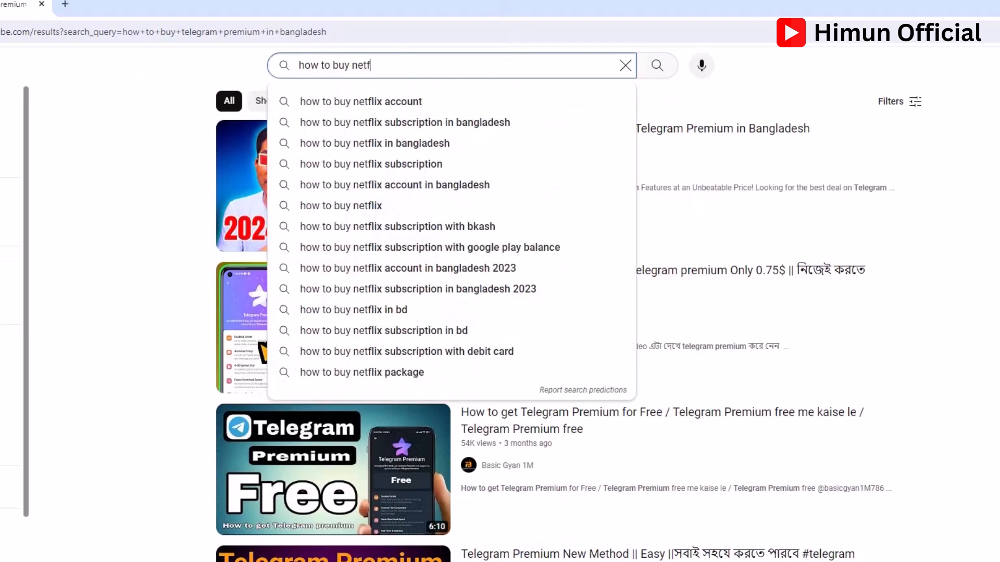
pyautogui.click(529, 123)
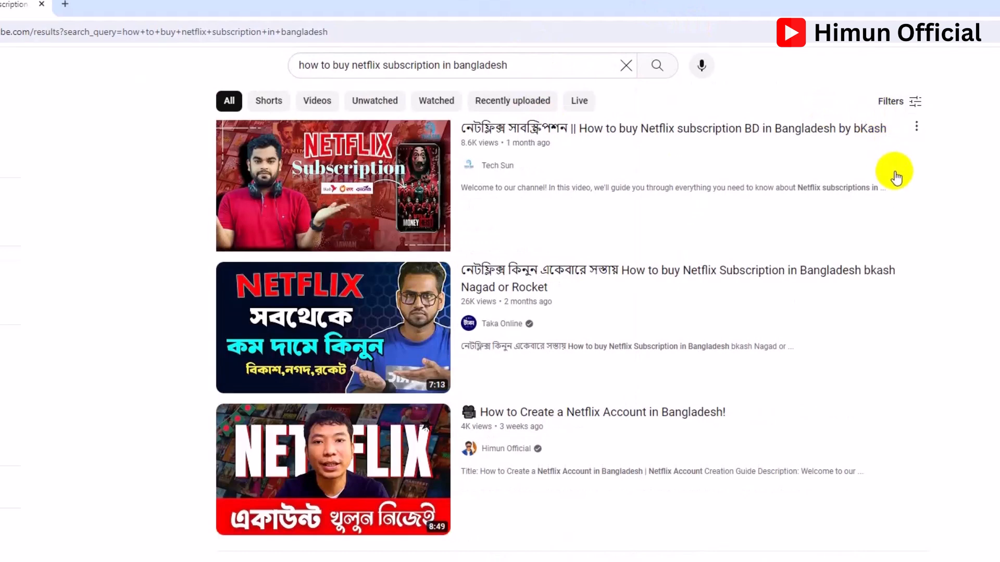
# Look through the Netflix subscription search results for the Himun Official videos and compare their ranking with the search phrase.
pyautogui.moveTo(400, 474)
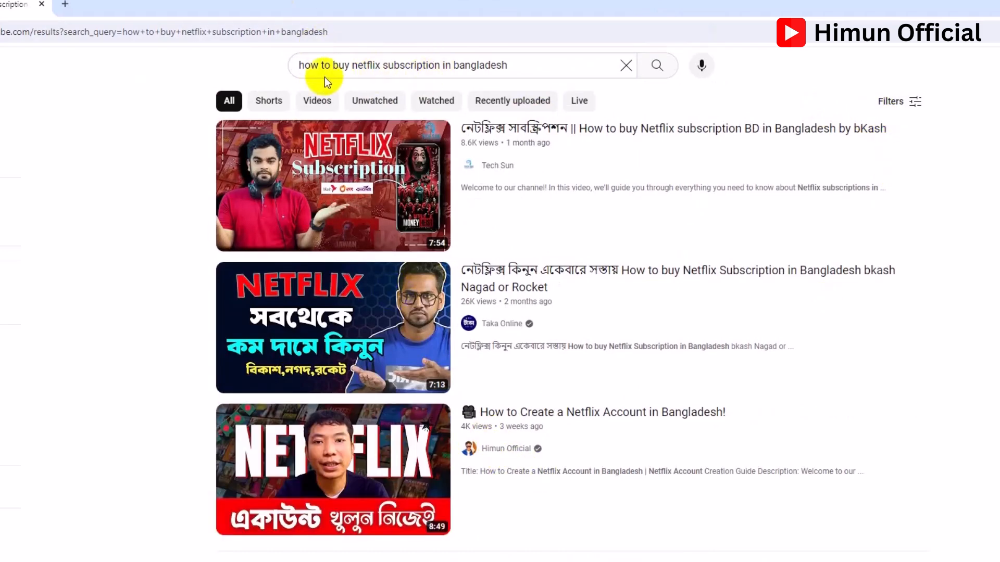
pyautogui.moveTo(527, 64); pyautogui.dragTo(367, 61)
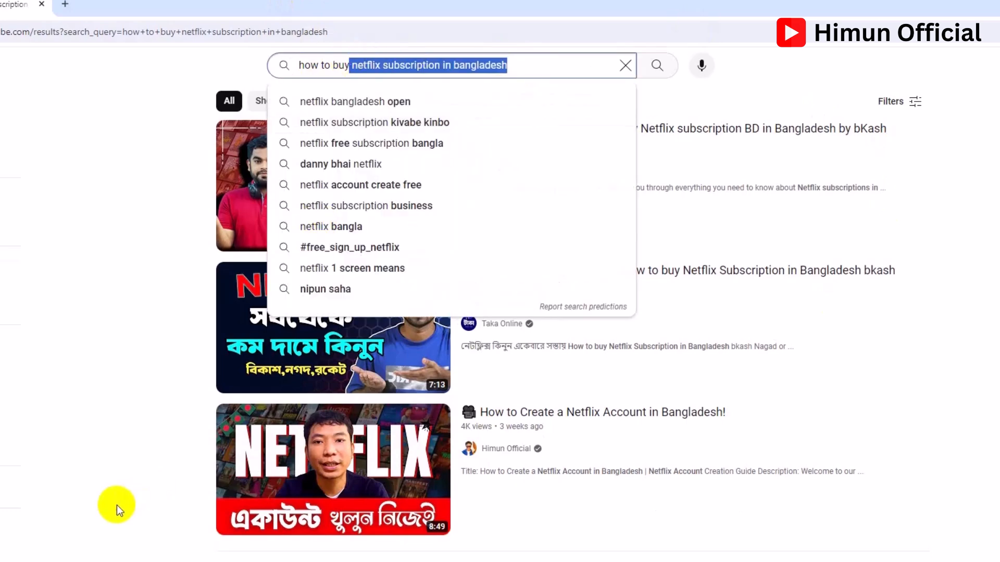
pyautogui.click(116, 505)
pyautogui.scroll(-6, 555, 446)
pyautogui.scroll(-10, 555, 447)
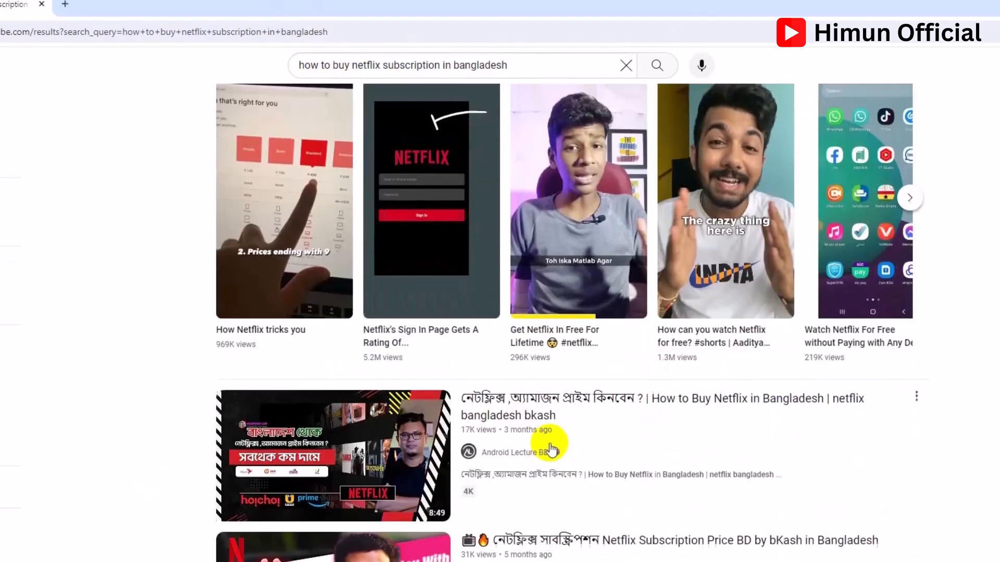
pyautogui.scroll(-14, 368, 271)
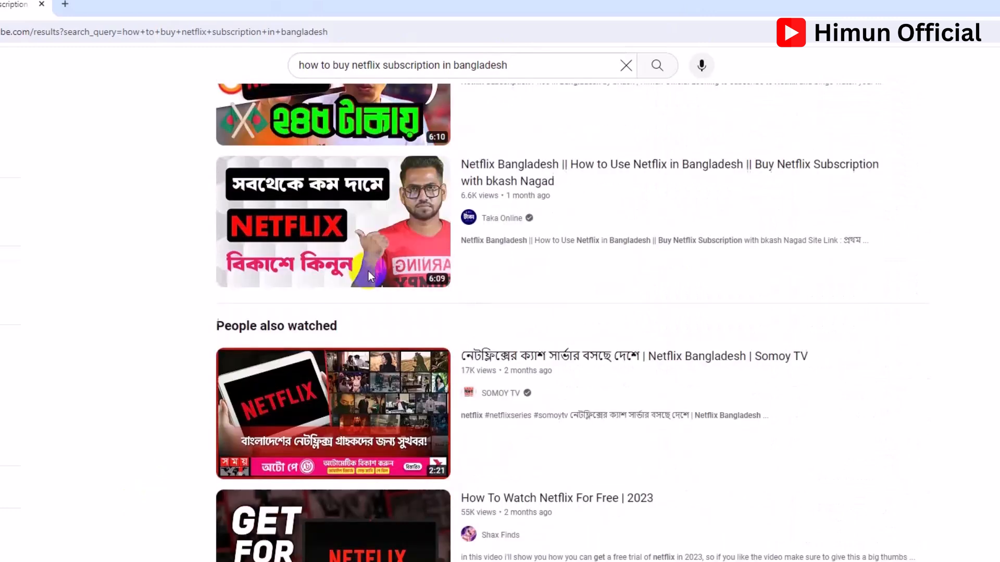
pyautogui.scroll(-12, 413, 369)
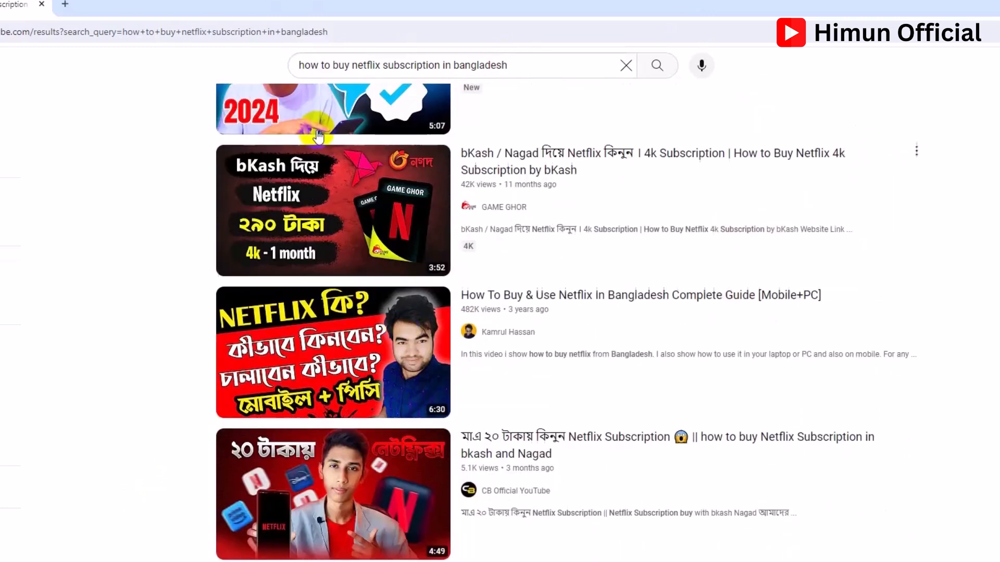
pyautogui.scroll(2, 357, 148)
pyautogui.click(446, 65)
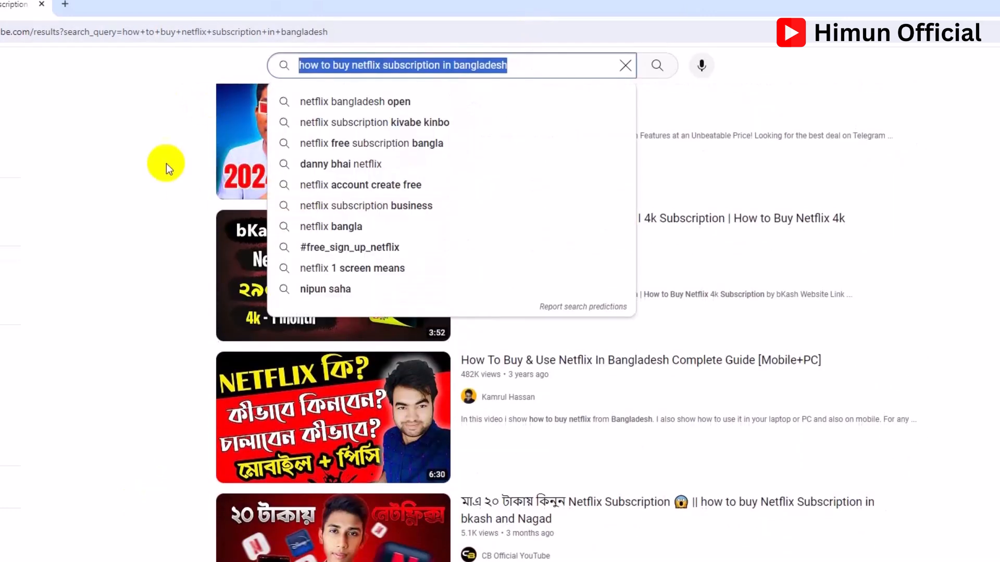
pyautogui.scroll(5, 192, 205)
pyautogui.scroll(10, 192, 205)
pyautogui.click(133, 224)
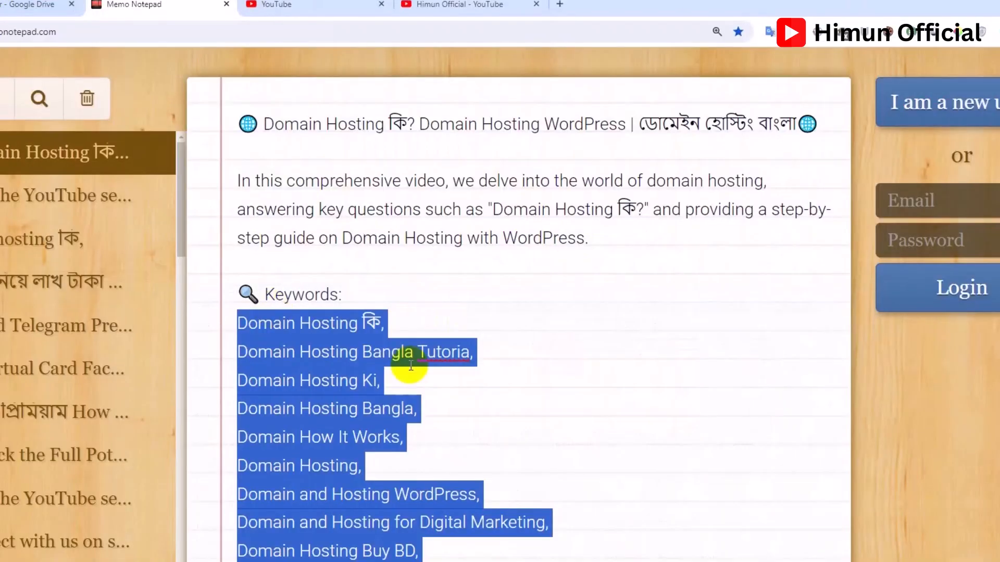
# Clear the selection in the Domain Hosting note and look over its title, description and keywords.
pyautogui.click(396, 359)
pyautogui.scroll(-5, 392, 369)
pyautogui.scroll(6, 319, 123)
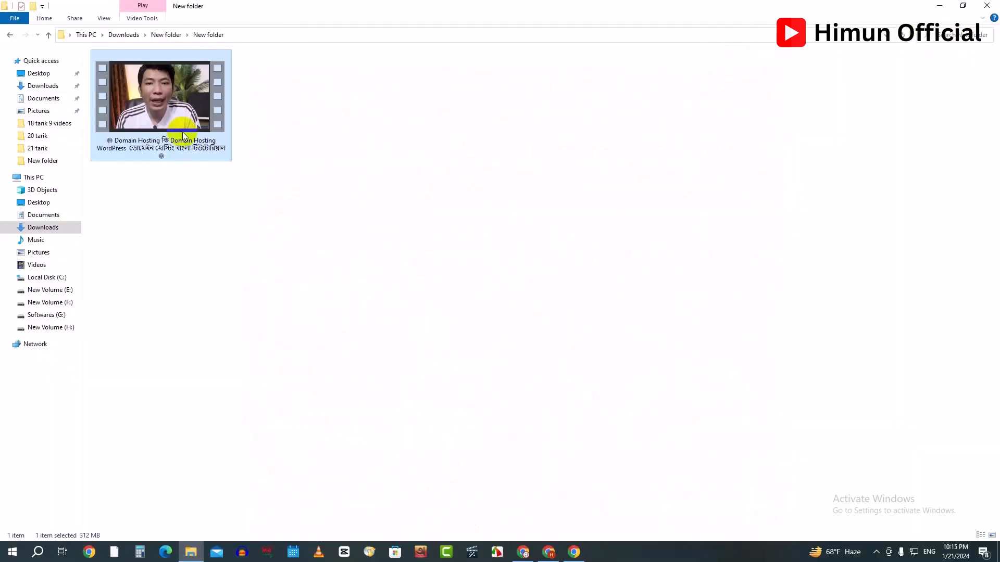
# Switch to the Himun Official channel page in the browser and open YouTube Studio's dialog for uploading a video.
pyautogui.click(530, 557)
pyautogui.click(358, 11)
pyautogui.click(480, 5)
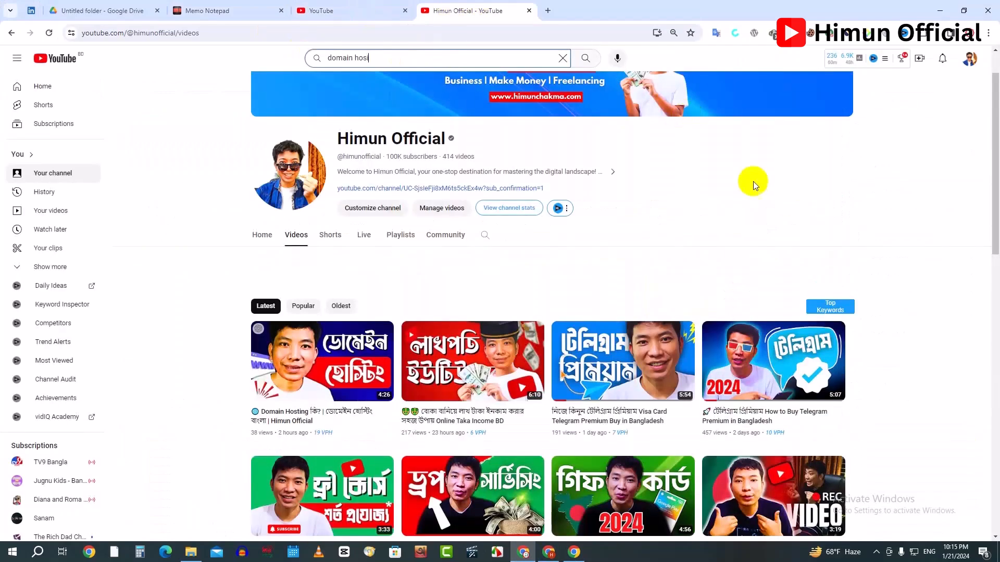
pyautogui.write('in hosi')
pyautogui.click(921, 59)
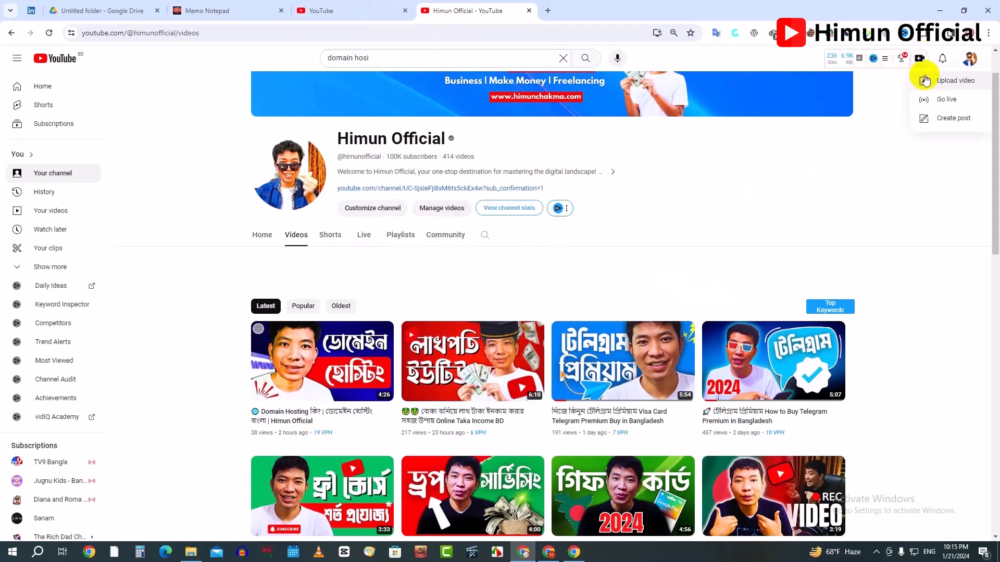
pyautogui.click(293, 235)
pyautogui.click(18, 211)
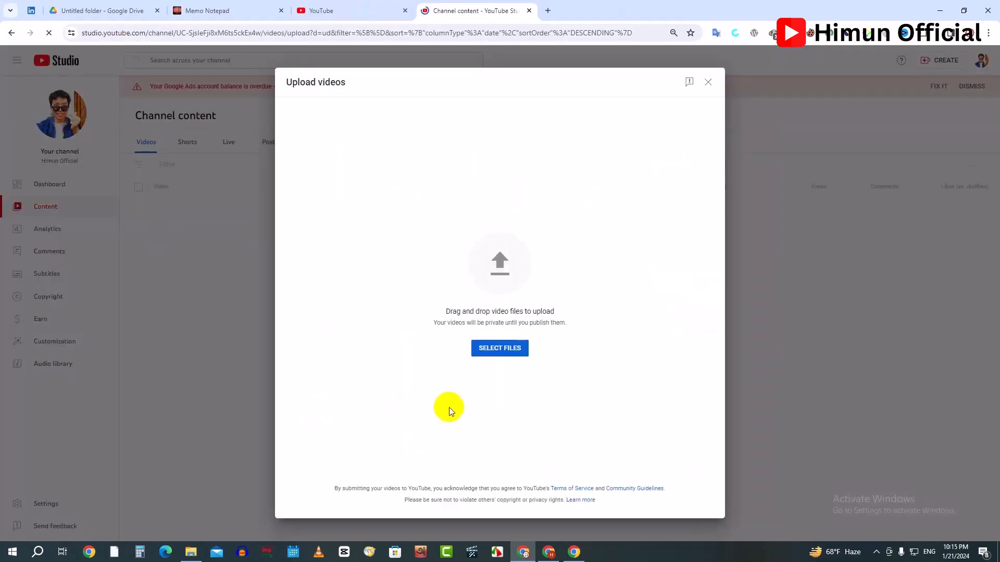
# Bring the Domain Hosting video file from New folder over to the YouTube Studio upload area.
pyautogui.click(192, 553)
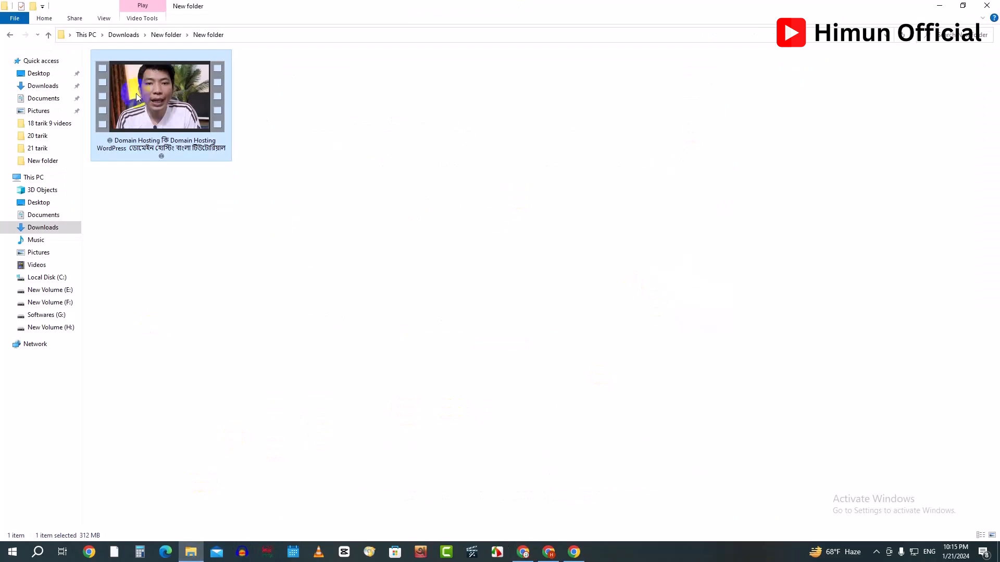
pyautogui.moveTo(167, 82); pyautogui.dragTo(561, 555)
pyautogui.moveTo(498, 557); pyautogui.dragTo(513, 245)
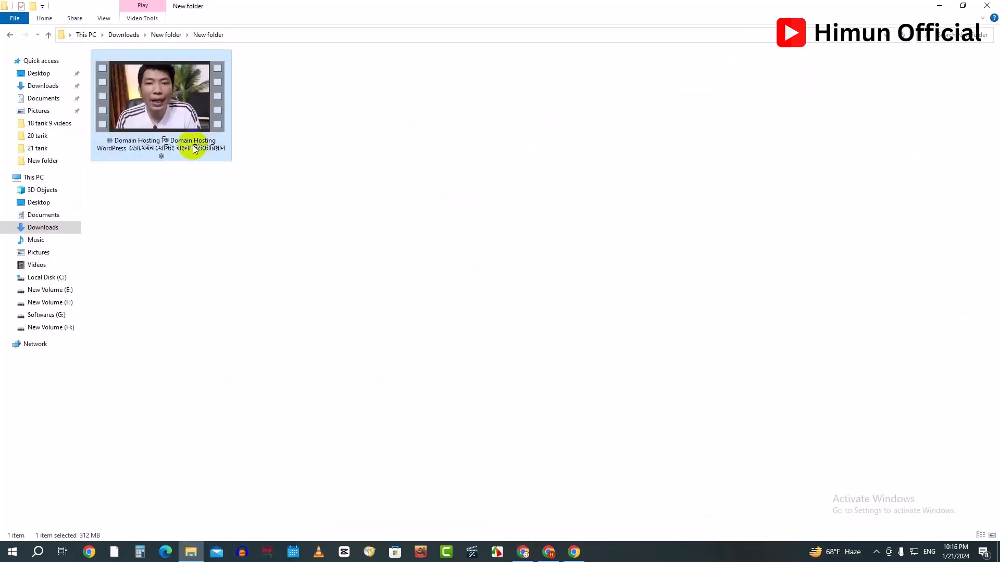
# Open the Domain Hosting video's detailed properties and check its Tags, Subtitle and Title entries.
pyautogui.rightClick(195, 152)
pyautogui.click(243, 409)
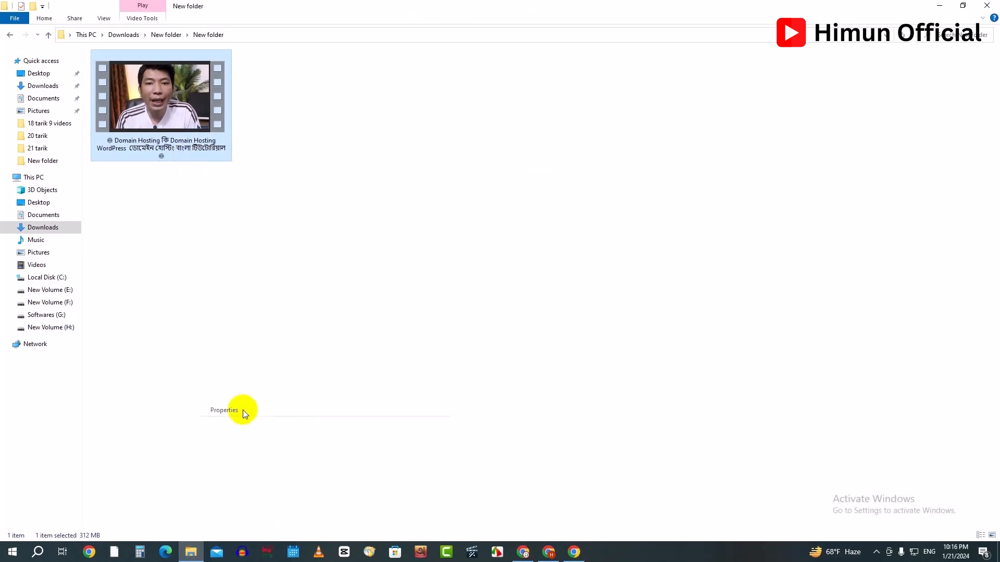
pyautogui.click(266, 169)
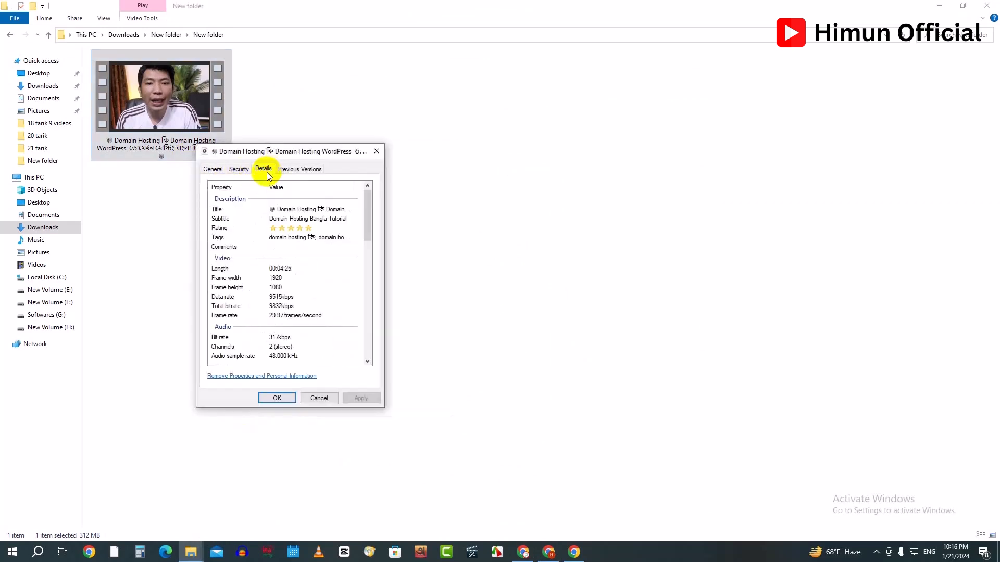
pyautogui.click(299, 239)
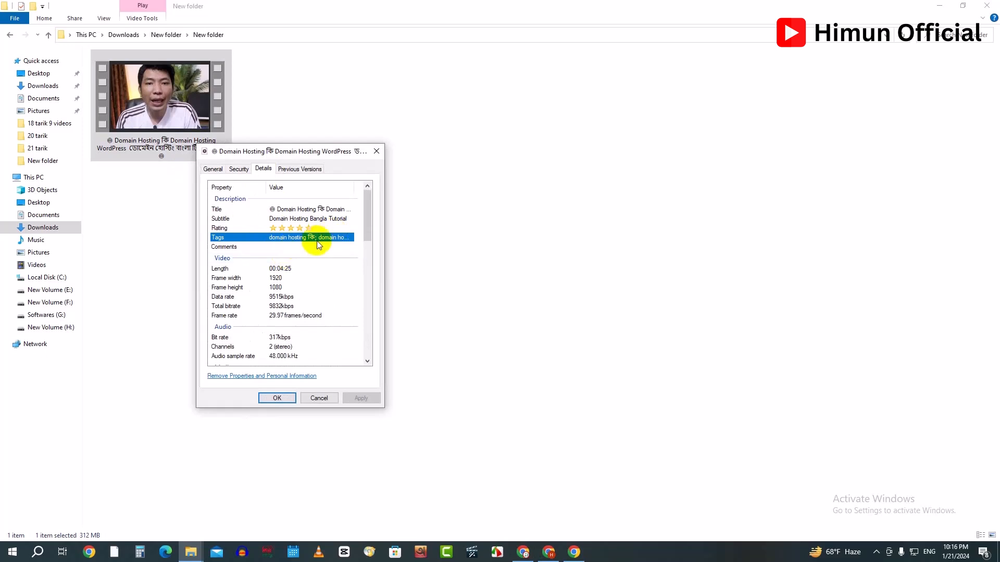
pyautogui.click(300, 220)
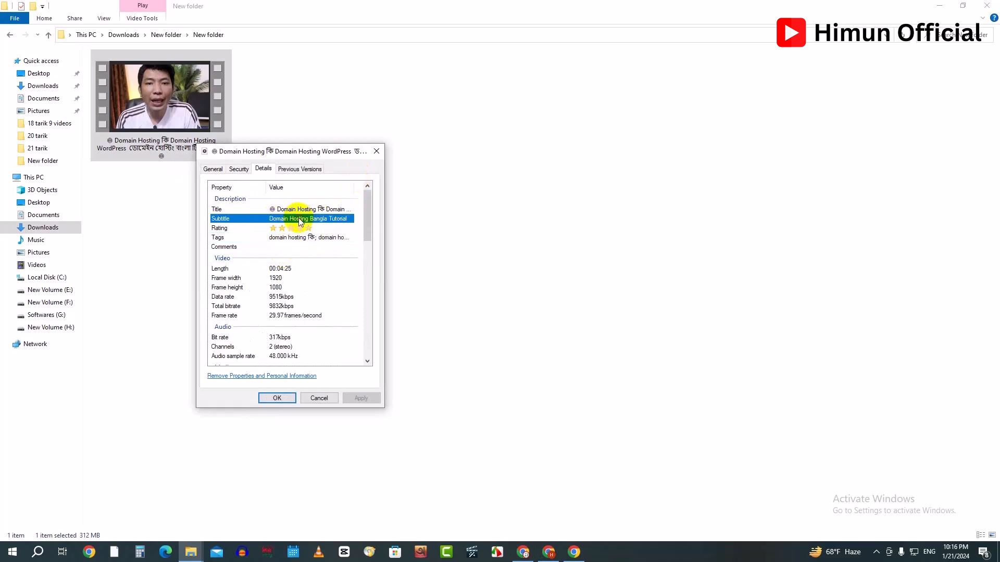
pyautogui.click(299, 210)
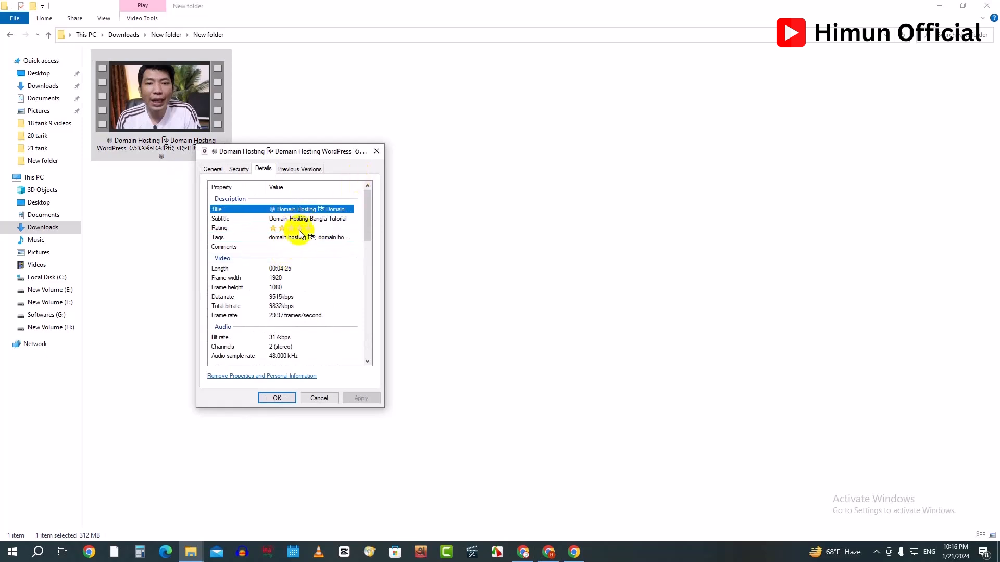
# Close the video's properties and copy the whole keyword list from the Domain Hosting note in Memo Notepad.
pyautogui.click(376, 151)
pyautogui.click(416, 322)
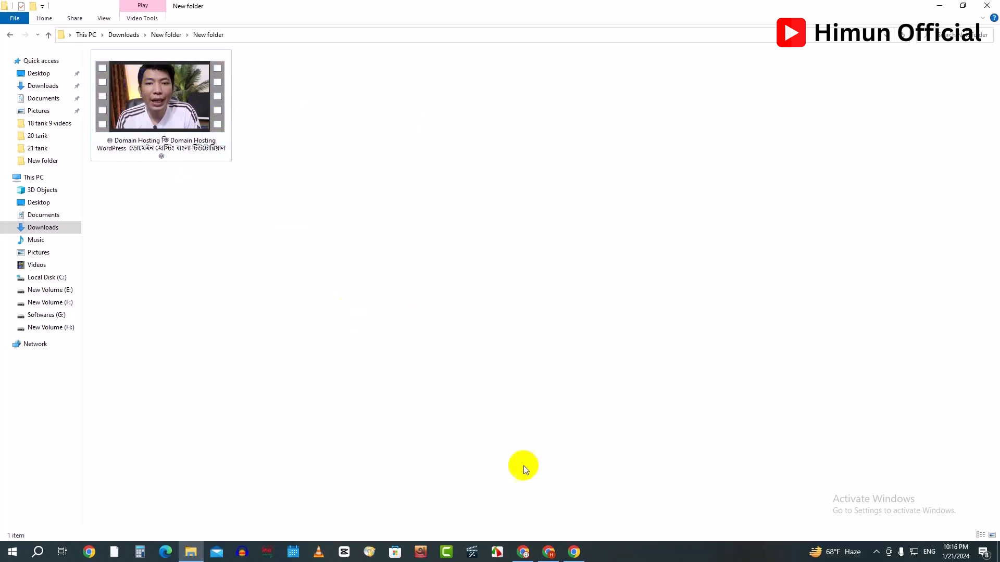
pyautogui.click(523, 552)
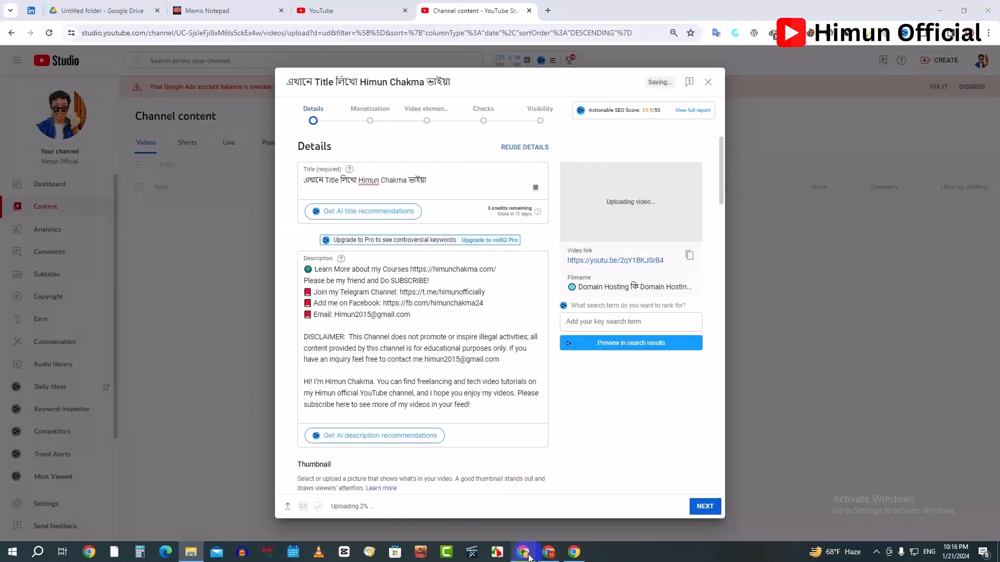
pyautogui.click(233, 15)
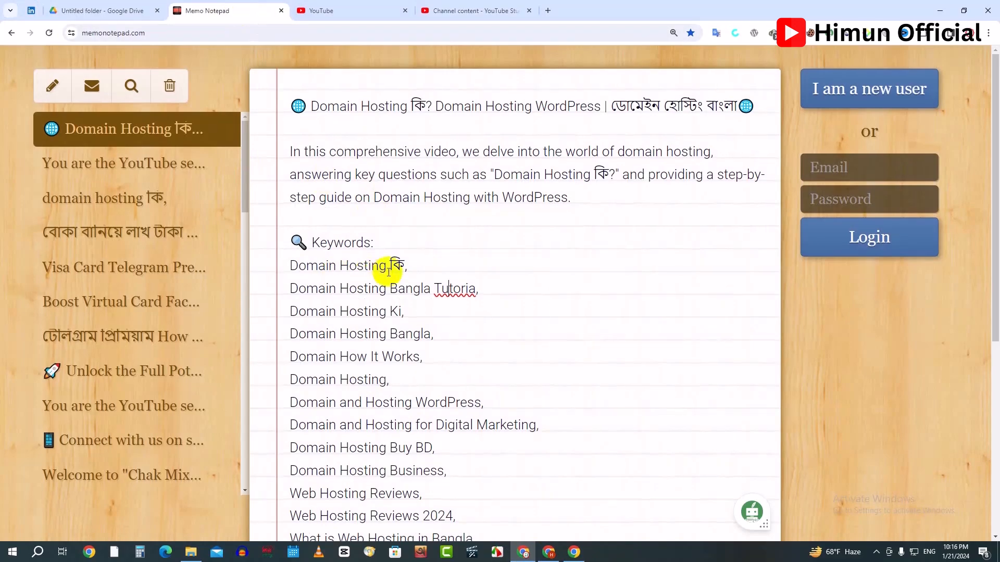
pyautogui.scroll(-3, 390, 264)
pyautogui.moveTo(291, 110); pyautogui.dragTo(436, 420)
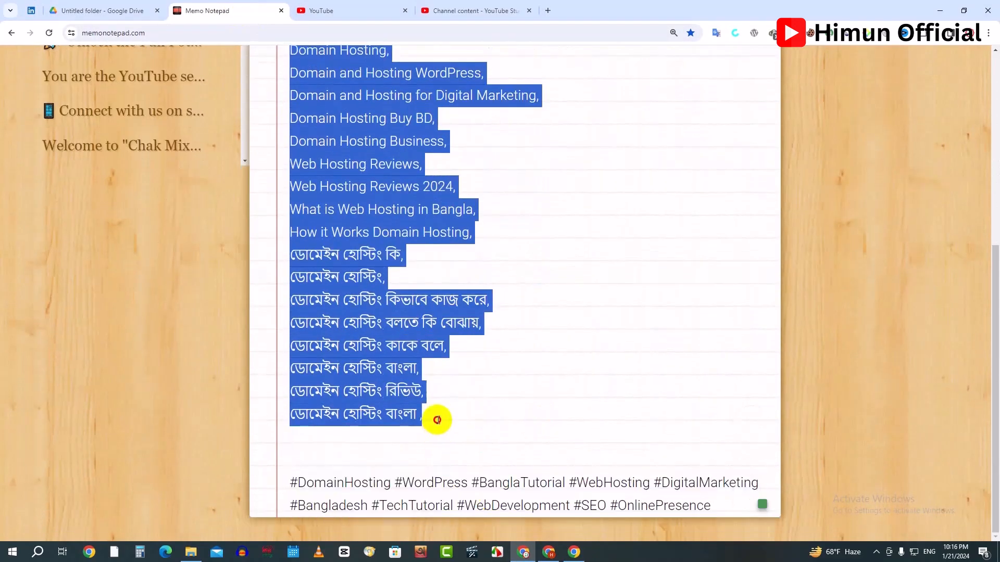
pyautogui.rightClick(380, 213)
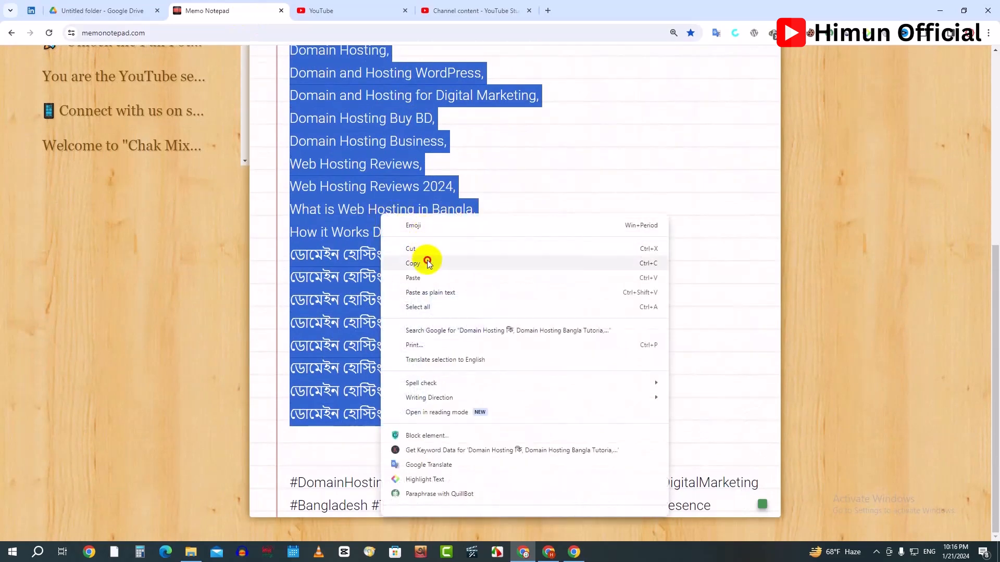
pyautogui.click(424, 261)
pyautogui.click(406, 259)
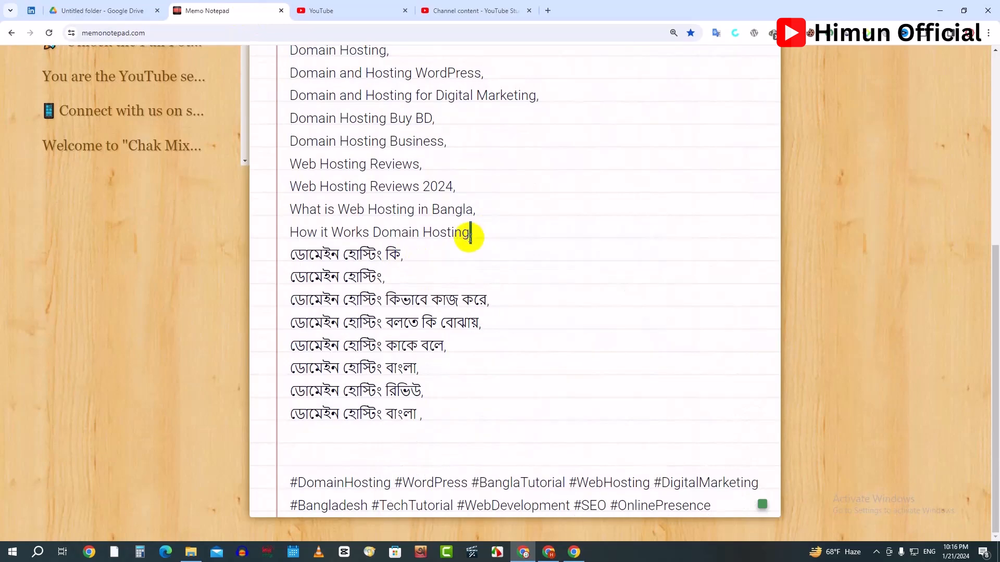
# Paste the copied keyword list into the Tags of the Domain Hosting upload in YouTube Studio.
pyautogui.click(457, 9)
pyautogui.scroll(-5, 428, 458)
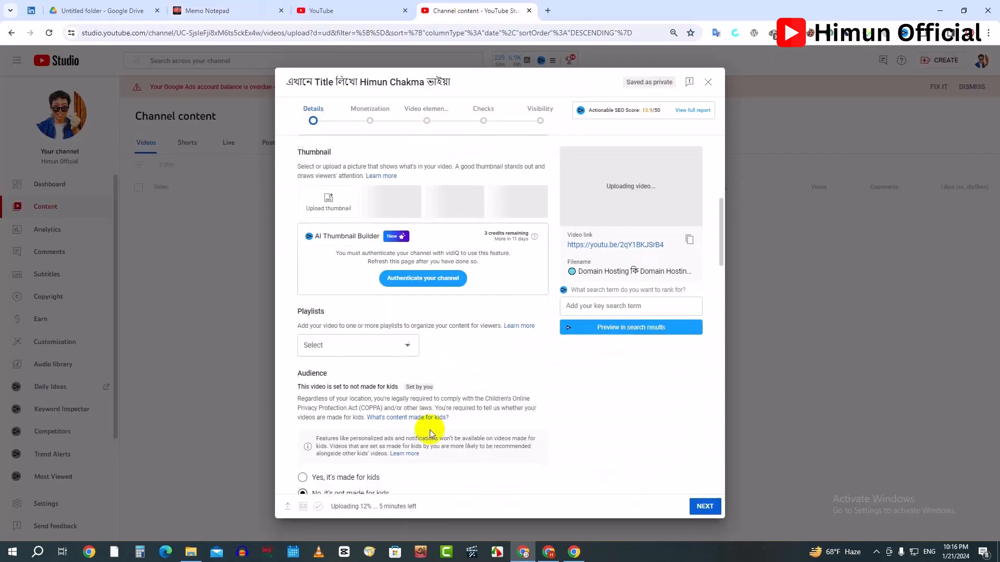
pyautogui.scroll(-10, 430, 433)
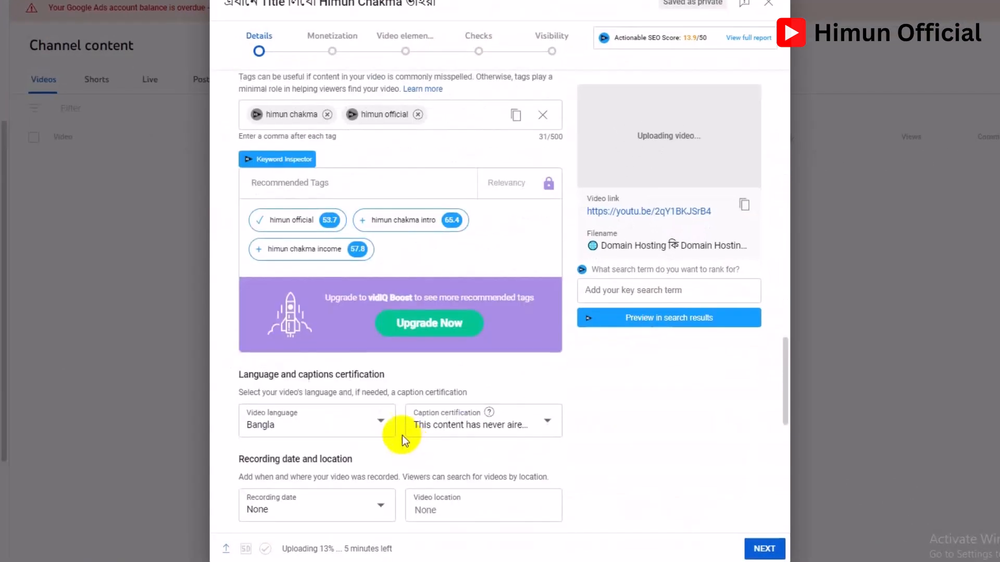
pyautogui.click(446, 114)
pyautogui.hotkey('ctrl', 'v')
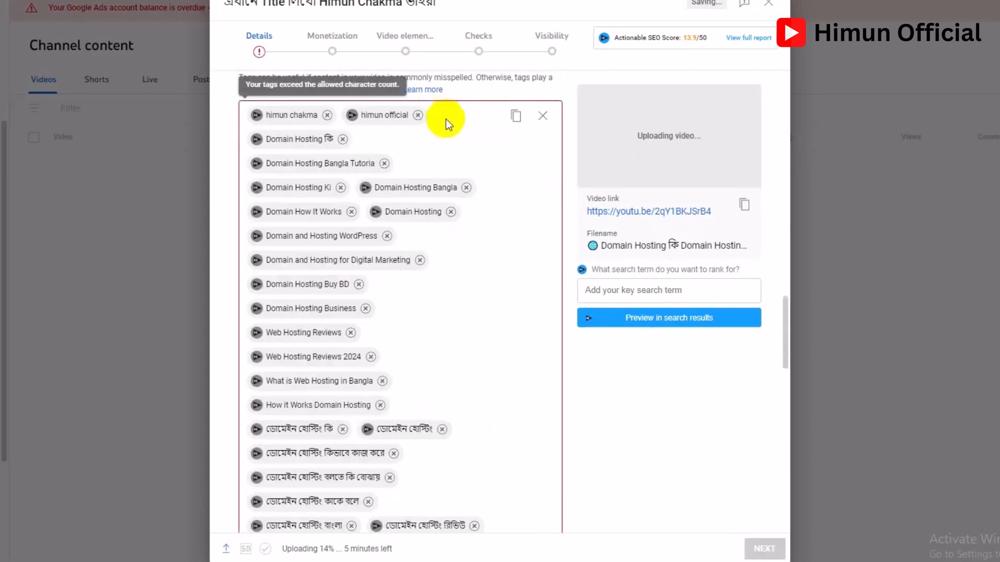
# Remove the two channel-name tags plus "What is Web Hosting in Bangla", "Web Hosting Reviews 2024" and "Domain and Hosting for Digital Marketing".
pyautogui.click(418, 115)
pyautogui.click(327, 115)
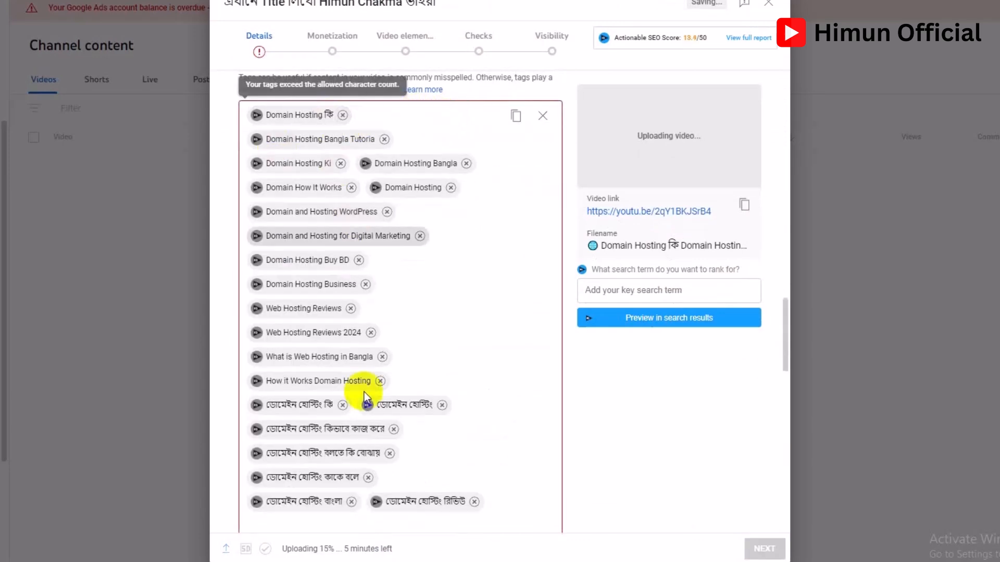
pyautogui.scroll(-2, 368, 445)
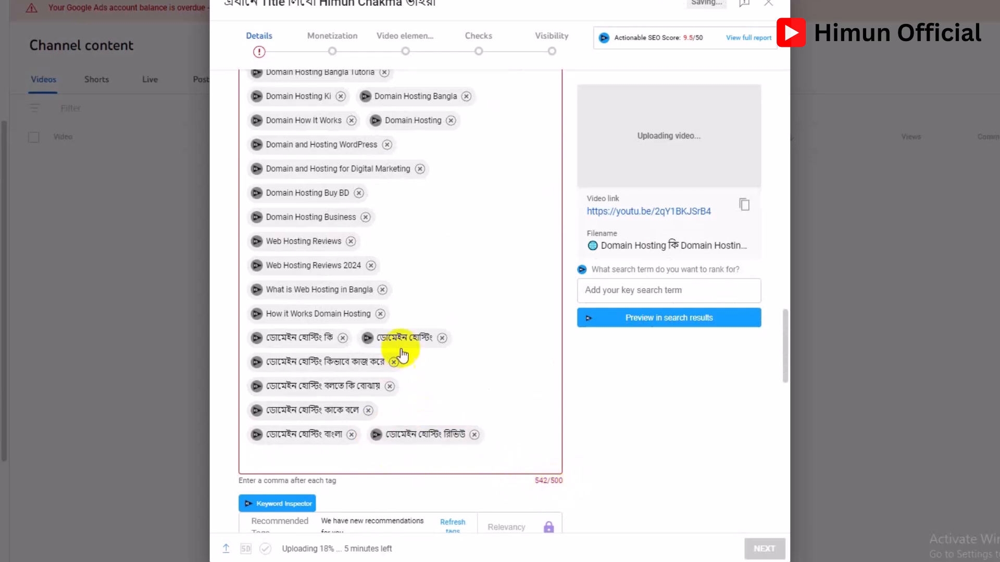
pyautogui.click(382, 289)
pyautogui.click(372, 266)
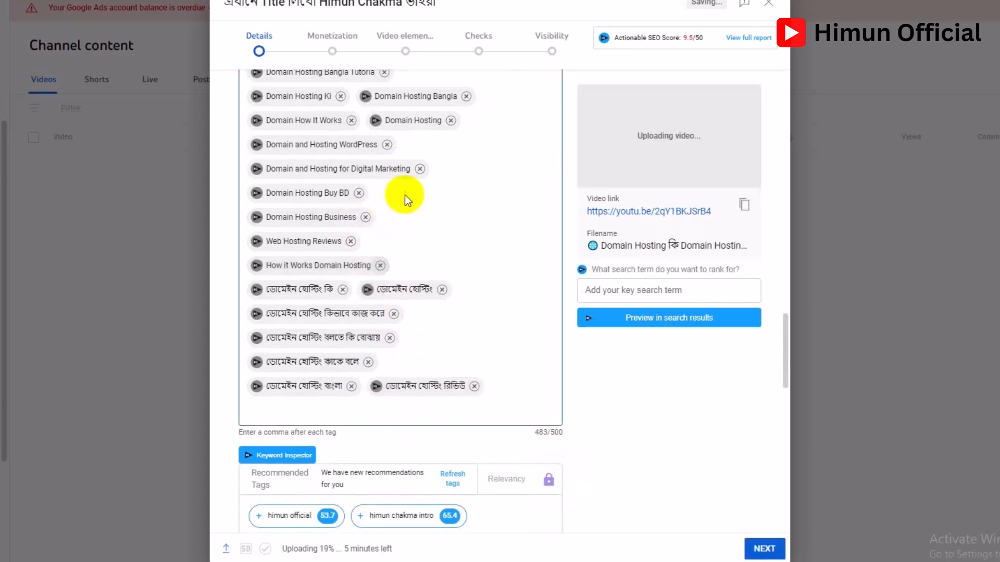
pyautogui.click(419, 169)
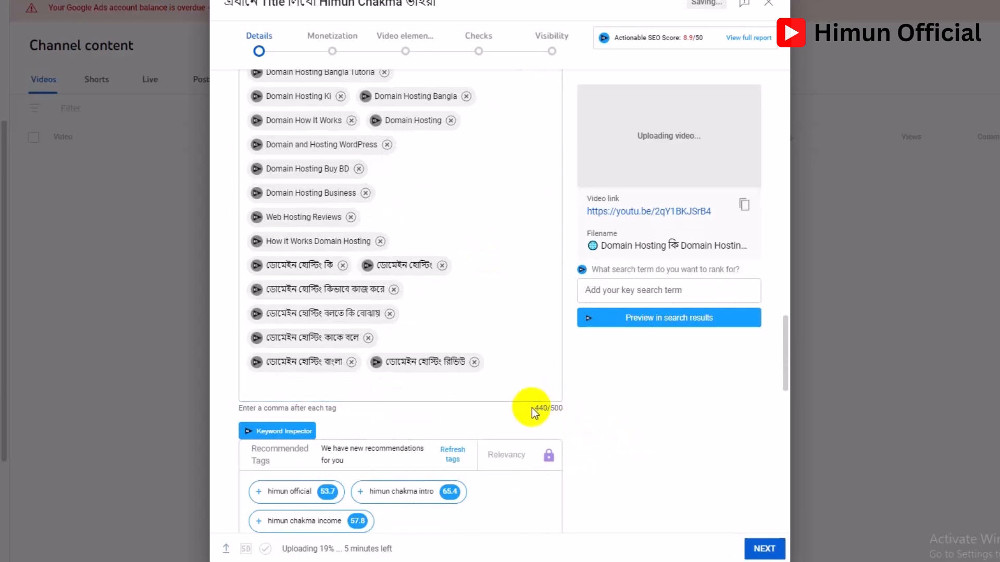
# Replace the upload's default title with the note's title "🌐 Domain Hosting কি? Domain Hosting WordPress | ডোমেইন হোস্টিং বাংলা🌐".
pyautogui.scroll(15, 426, 321)
pyautogui.scroll(10, 427, 321)
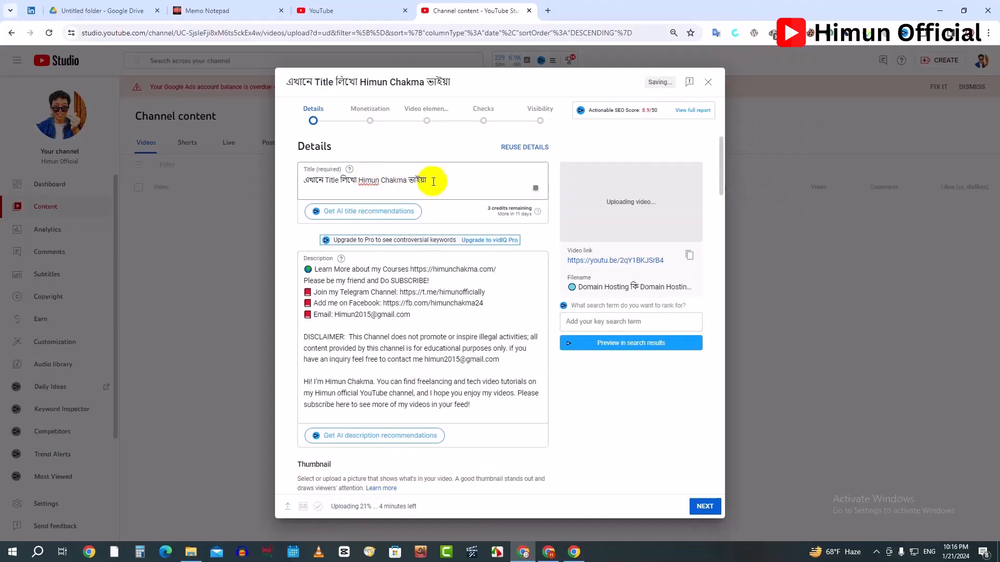
pyautogui.click(224, 11)
pyautogui.scroll(5, 567, 151)
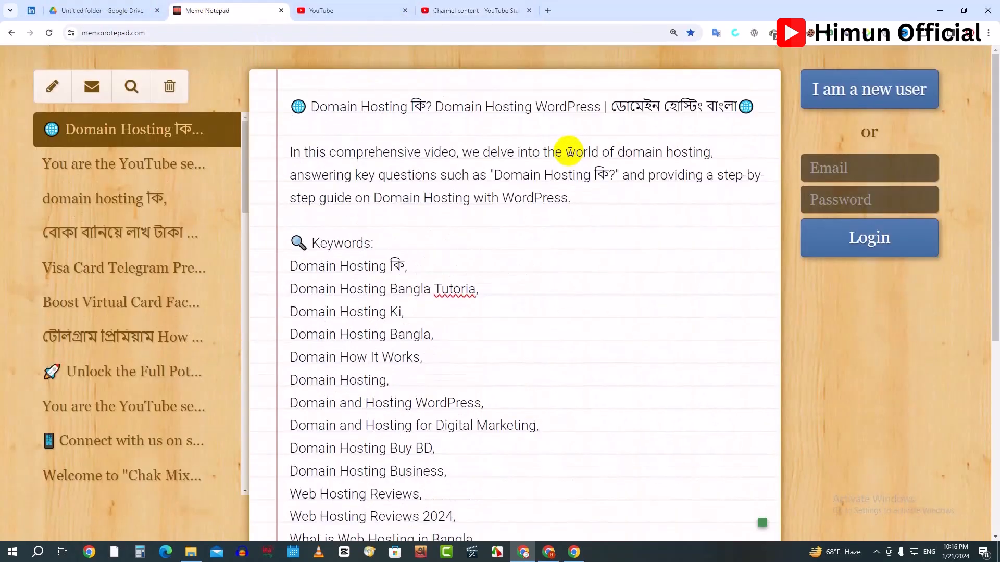
pyautogui.moveTo(756, 108); pyautogui.dragTo(292, 107)
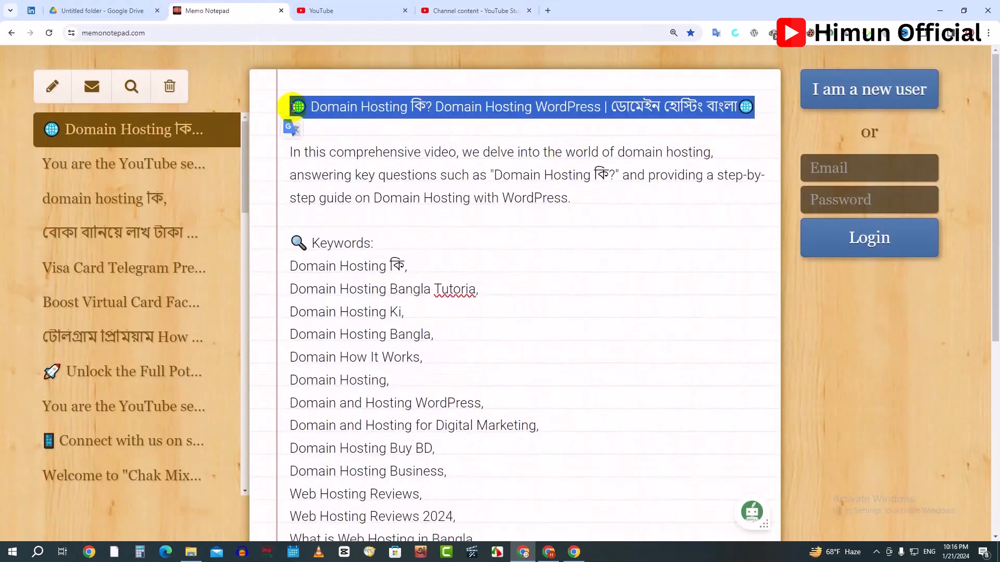
pyautogui.click(432, 11)
pyautogui.moveTo(420, 196); pyautogui.dragTo(271, 187)
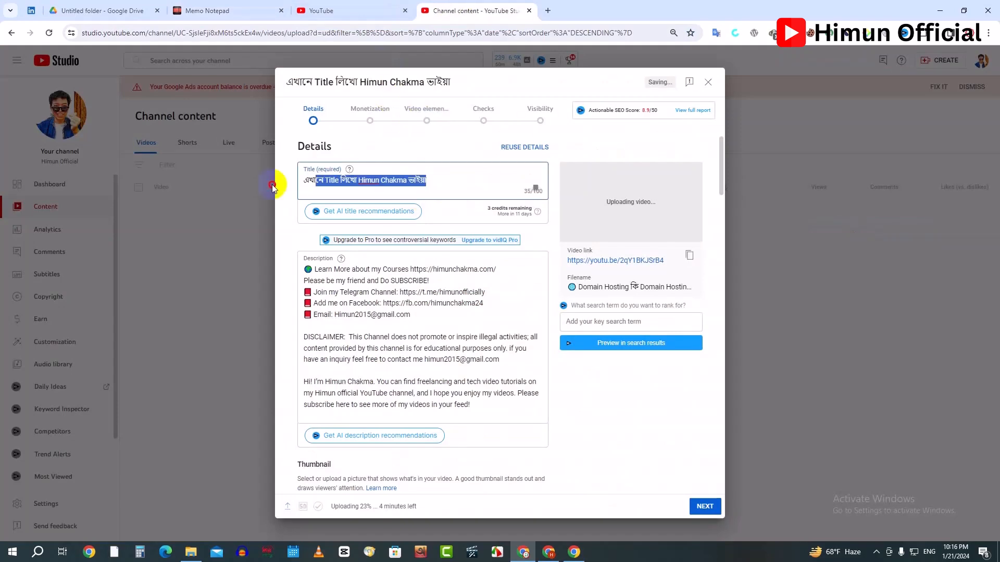
pyautogui.hotkey('ctrl', 'v')
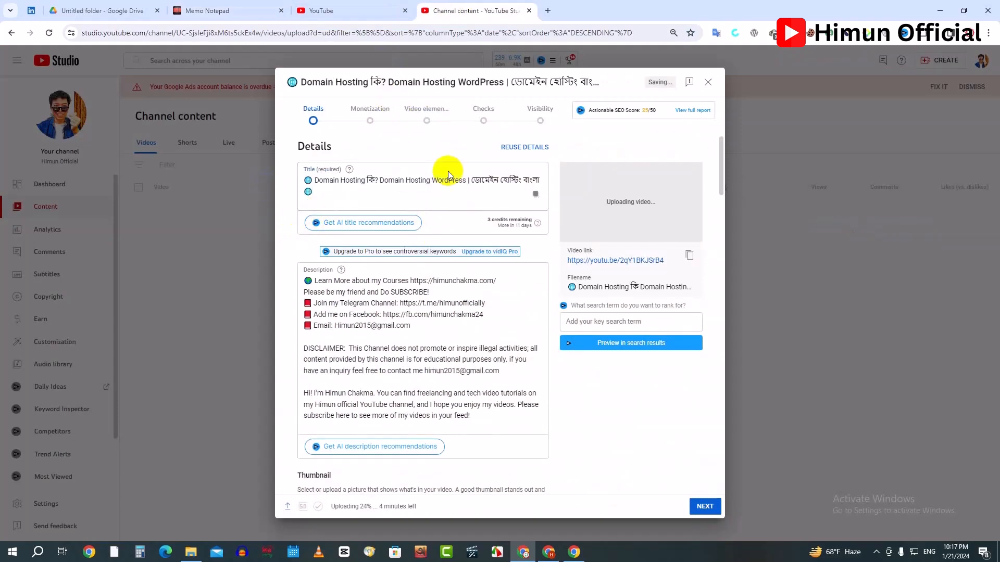
# Copy the note's description and keywords and insert them below the e-mail line in the video's description, separated by a blank line.
pyautogui.click(241, 13)
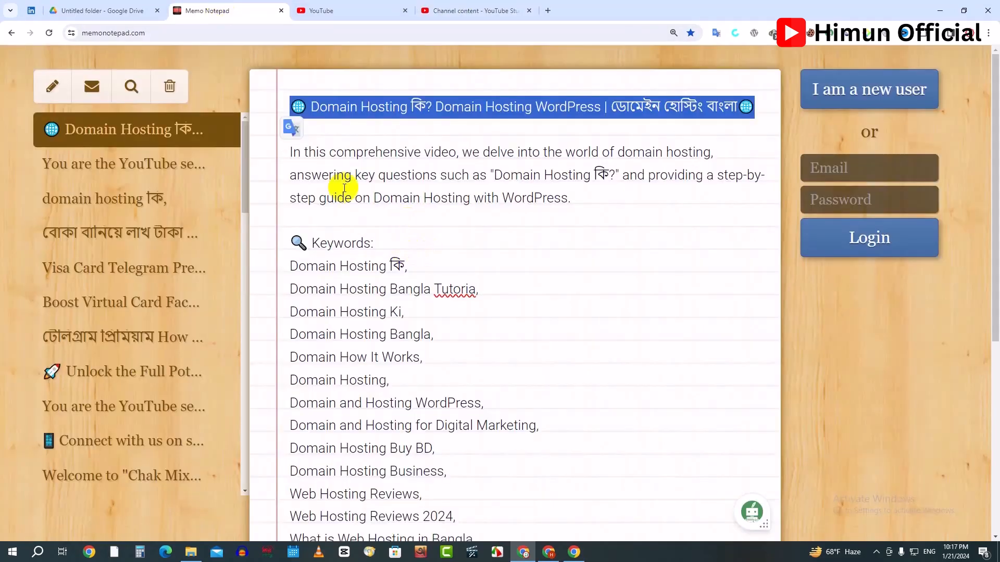
pyautogui.click(292, 139)
pyautogui.moveTo(290, 143); pyautogui.dragTo(641, 485)
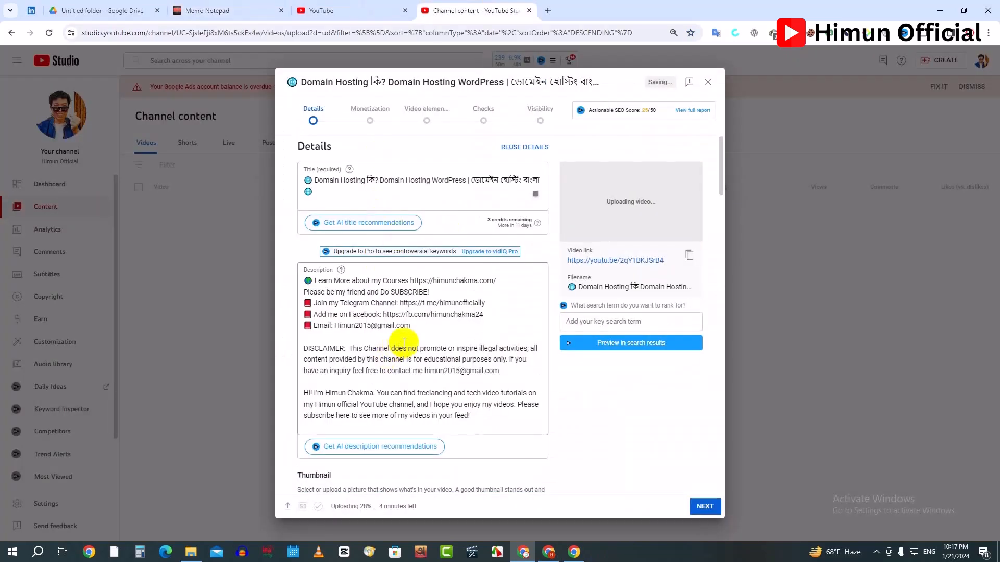
pyautogui.scroll(-2, 401, 345)
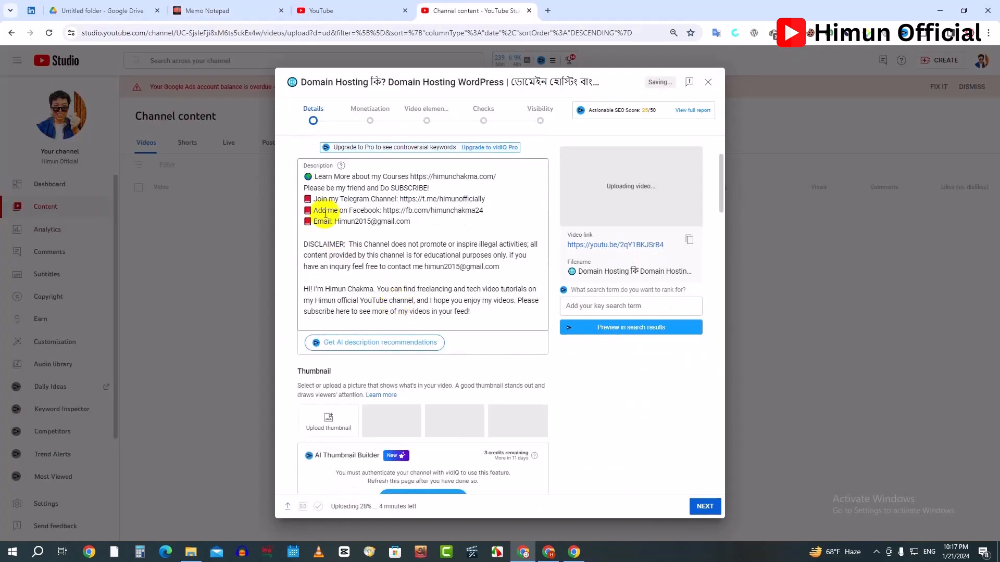
pyautogui.click(437, 223)
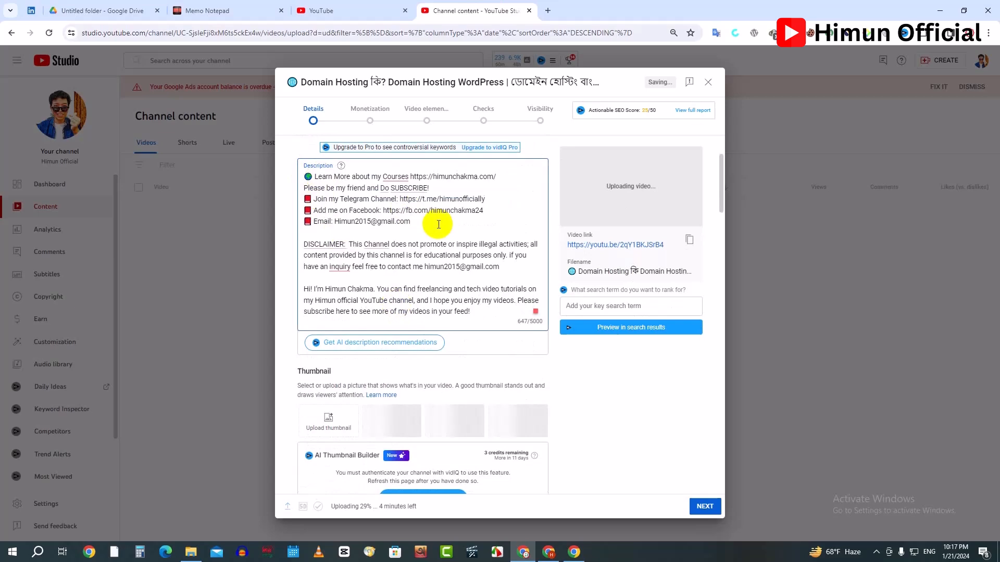
pyautogui.press('Return')
pyautogui.press('Return')
pyautogui.hotkey('ctrl', 'v')
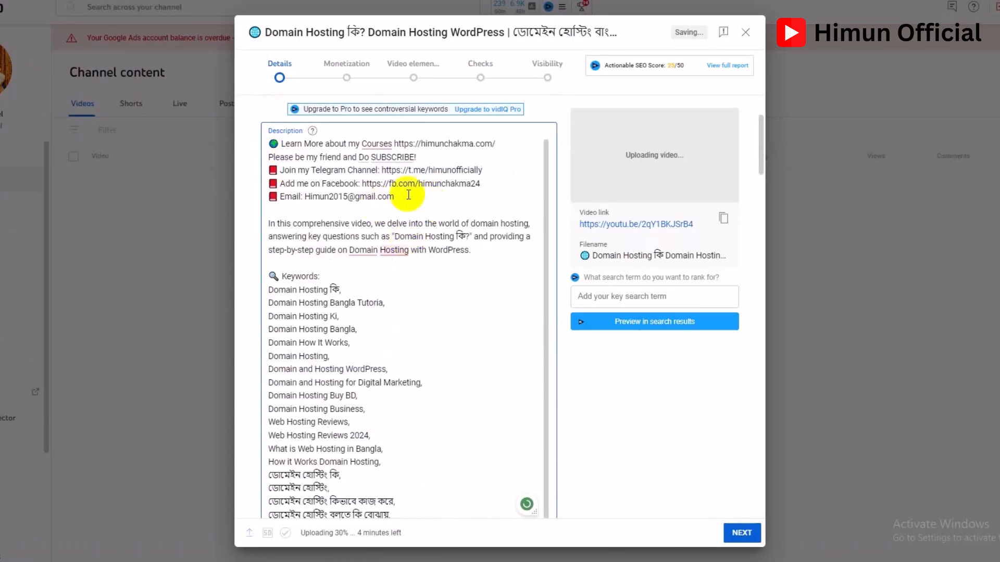
# Check the default course, Telegram, Facebook and e-mail lines at the start of the video's description.
pyautogui.moveTo(410, 221); pyautogui.dragTo(303, 181)
pyautogui.click(322, 170)
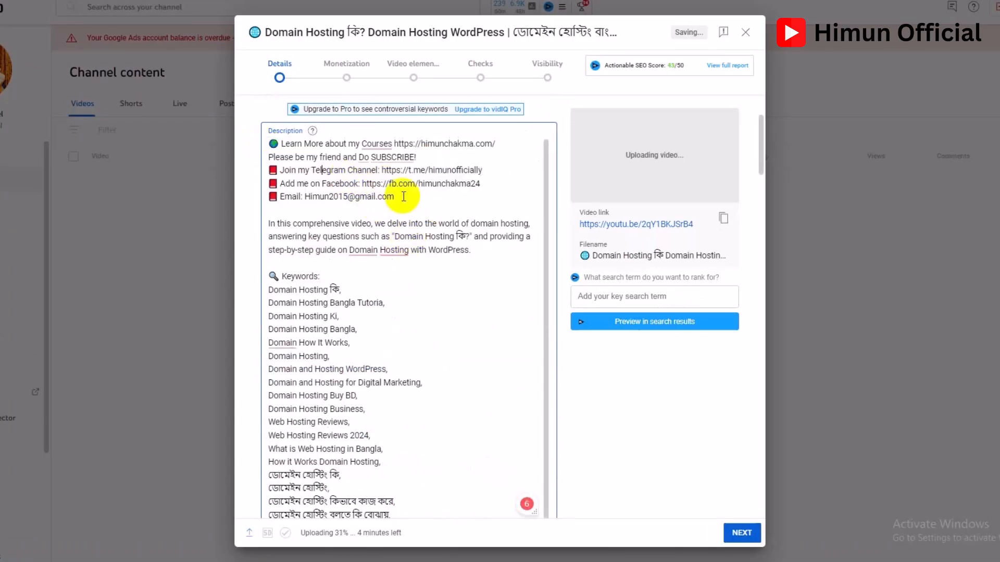
pyautogui.moveTo(395, 197); pyautogui.dragTo(428, 152)
pyautogui.click(381, 156)
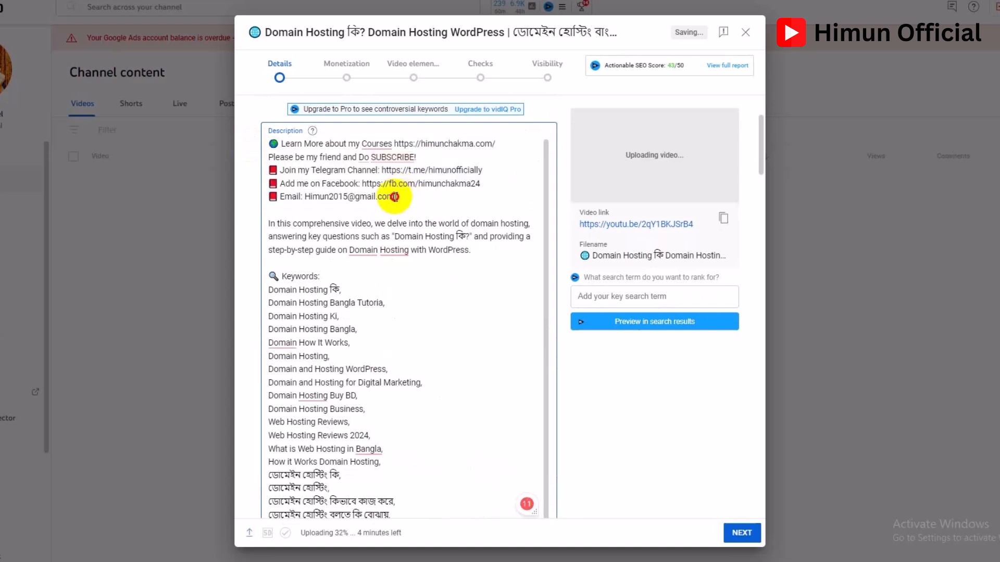
pyautogui.moveTo(395, 197); pyautogui.dragTo(268, 141)
pyautogui.click(401, 198)
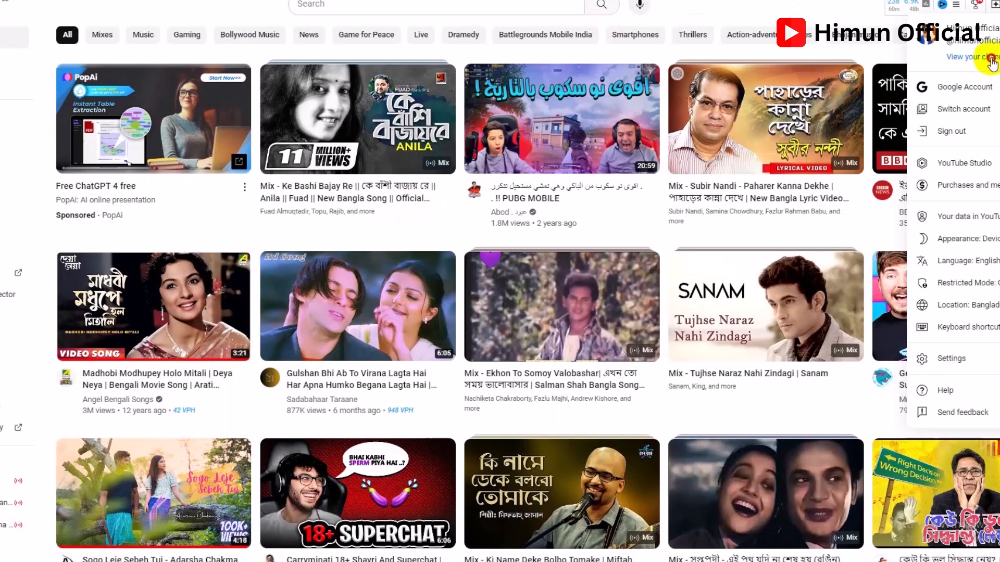
# Go from the Himun Official channel page to its customization page and open the Upload defaults settings.
pyautogui.click(991, 60)
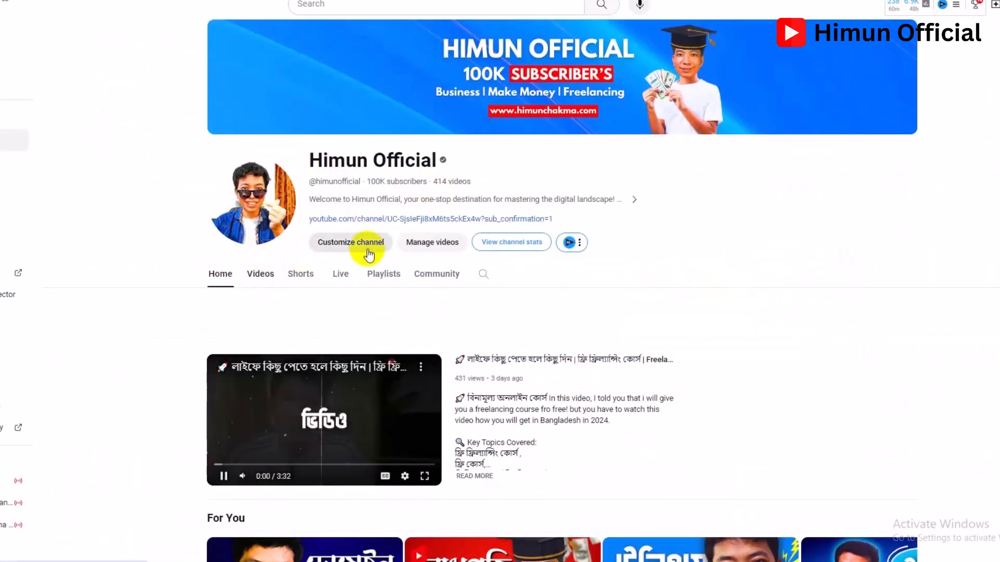
pyautogui.click(369, 255)
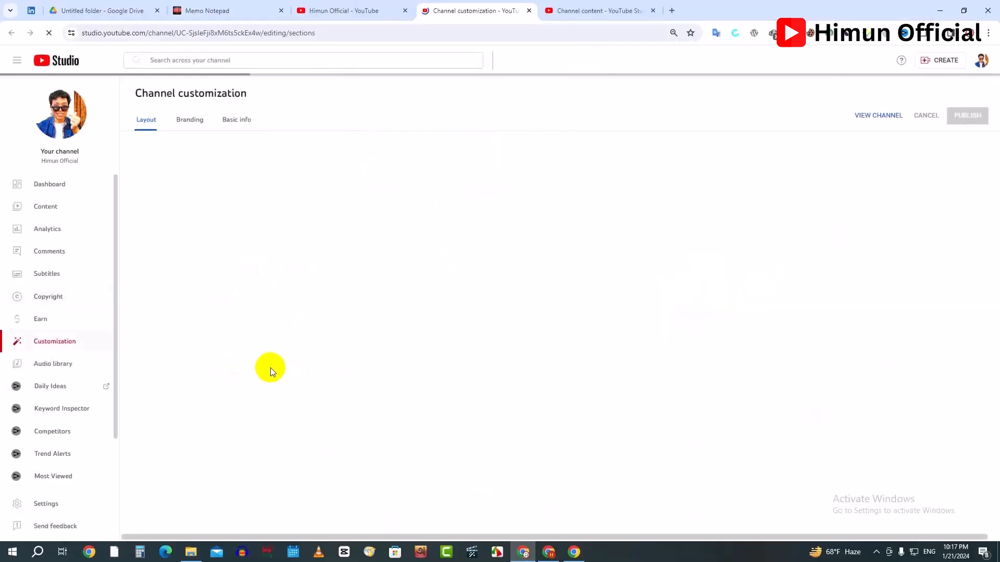
pyautogui.click(72, 505)
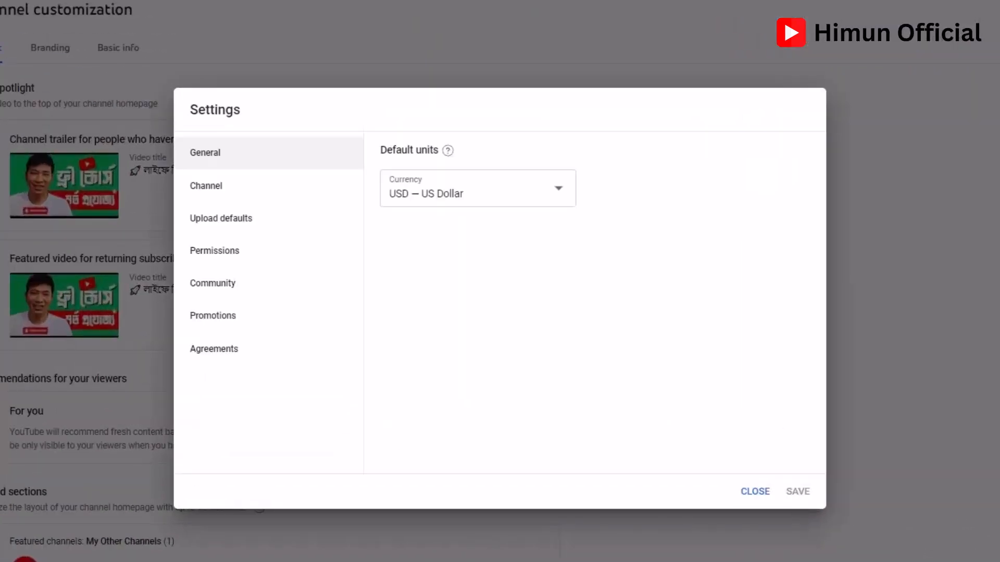
pyautogui.click(267, 220)
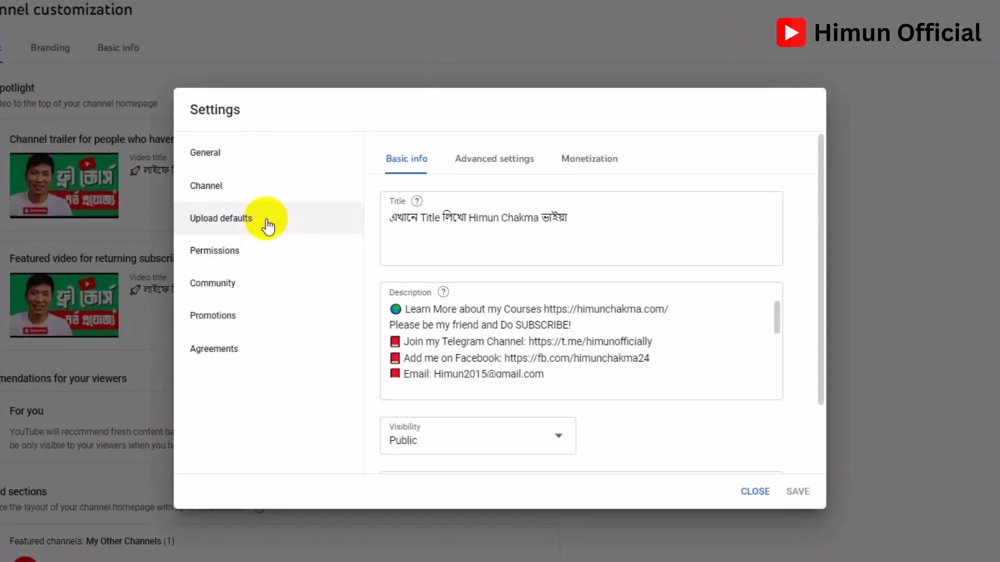
# Examine the default title, description, visibility and tags in the Upload defaults basic info.
pyautogui.moveTo(776, 311)
pyautogui.mouseDown()
pyautogui.moveTo(775, 380)
pyautogui.moveTo(776, 311)
pyautogui.mouseUp()
pyautogui.moveTo(567, 218); pyautogui.dragTo(346, 223)
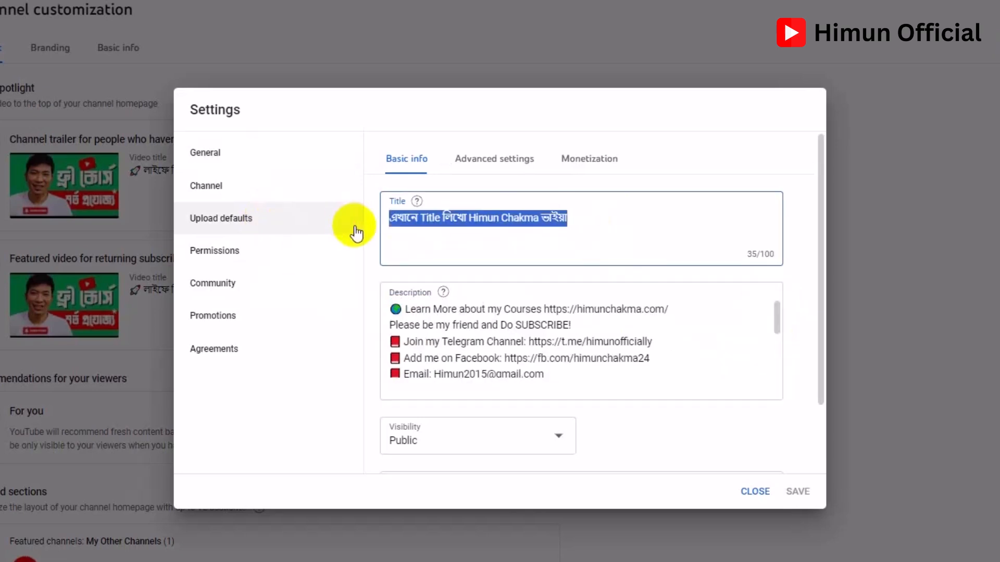
pyautogui.click(565, 313)
pyautogui.scroll(-5, 588, 342)
pyautogui.scroll(-2, 585, 351)
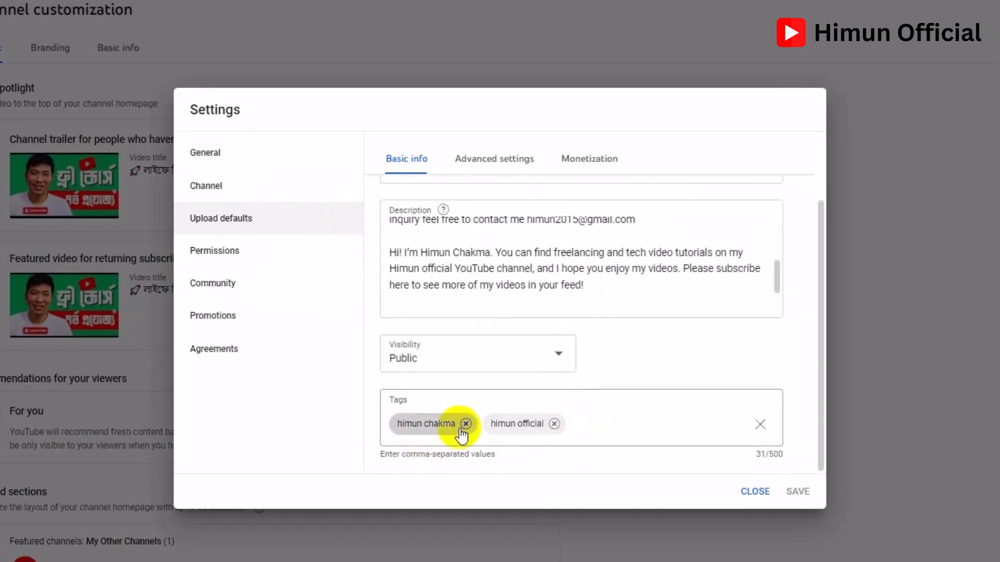
pyautogui.scroll(3, 640, 396)
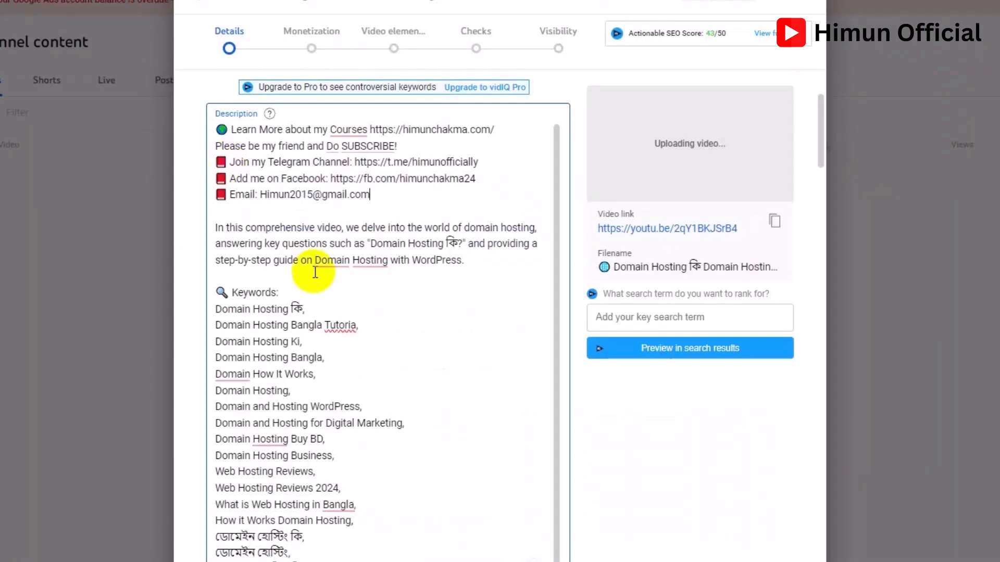
# Review the description, keywords and title in the Domain Hosting video's upload details.
pyautogui.scroll(-1, 357, 513)
pyautogui.scroll(-10, 357, 513)
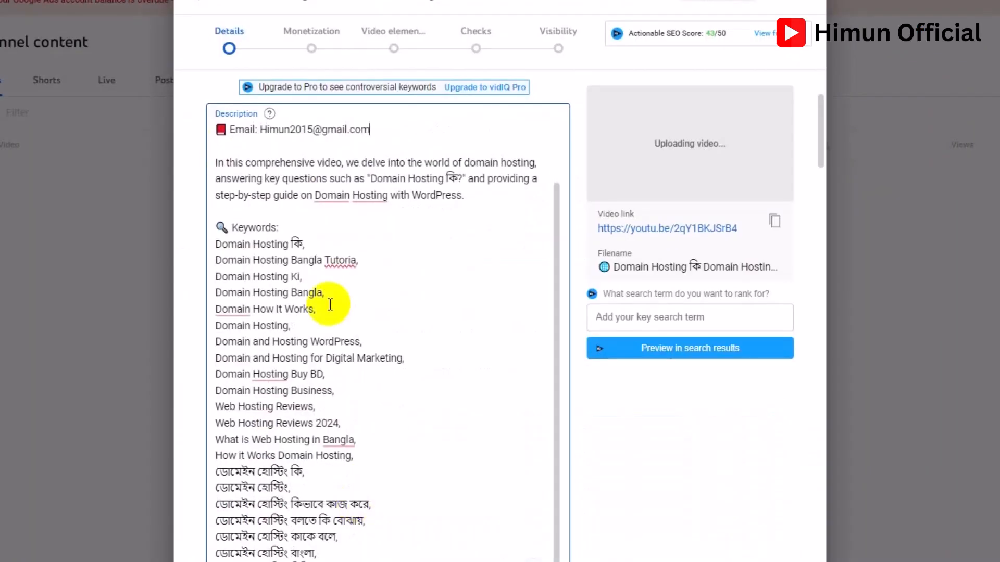
pyautogui.scroll(4, 467, 208)
pyautogui.scroll(10, 467, 208)
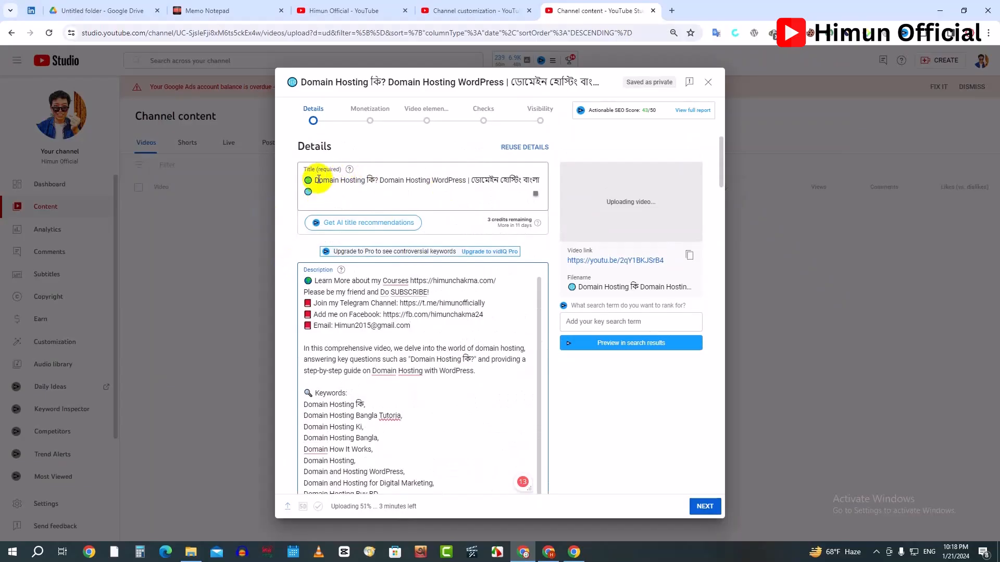
# Copy the video title without its leading icon and browse to the Downloads folder for a thumbnail image.
pyautogui.moveTo(316, 180); pyautogui.dragTo(560, 186)
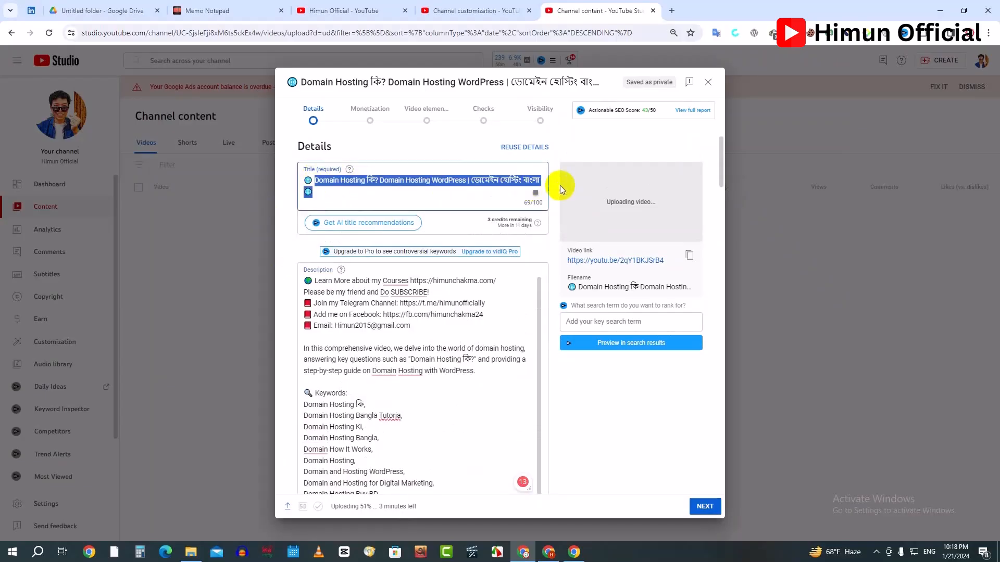
pyautogui.rightClick(461, 185)
pyautogui.click(495, 233)
pyautogui.scroll(-10, 380, 423)
pyautogui.click(323, 409)
pyautogui.click(86, 157)
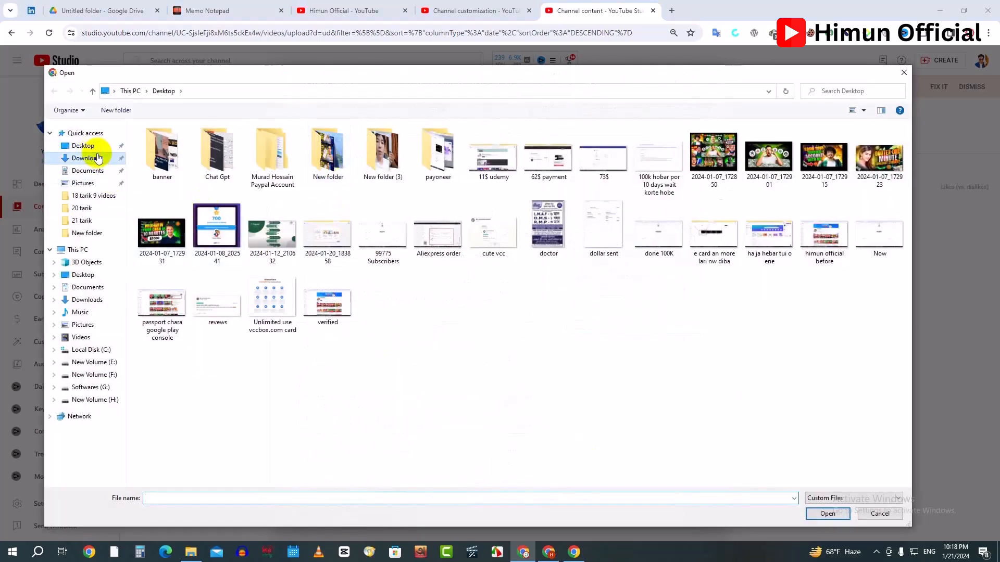
# Rename the "Add a heading (2)" image with the copied title, minus its trailing icon, and upload it as the thumbnail.
pyautogui.click(215, 245)
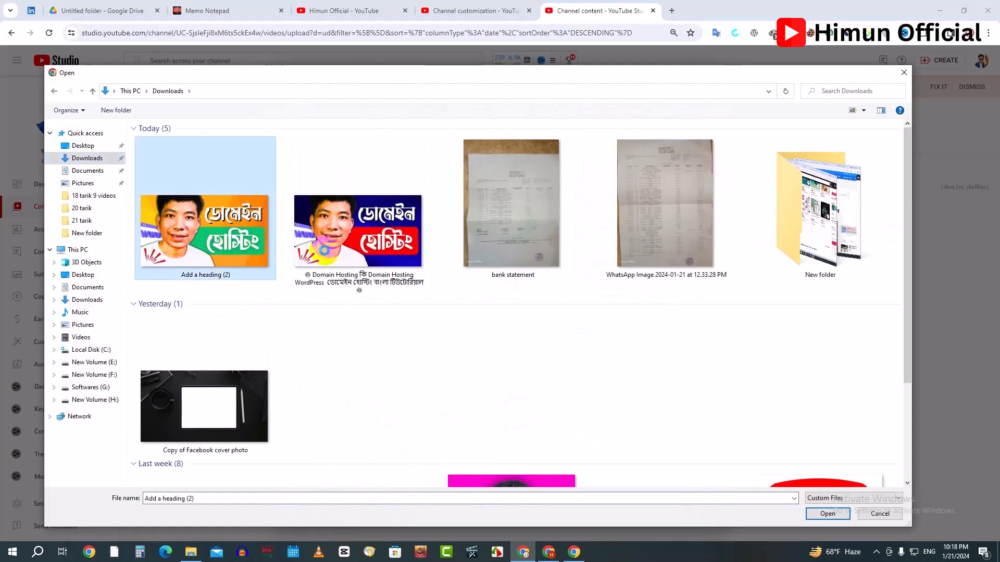
pyautogui.rightClick(215, 245)
pyautogui.click(290, 518)
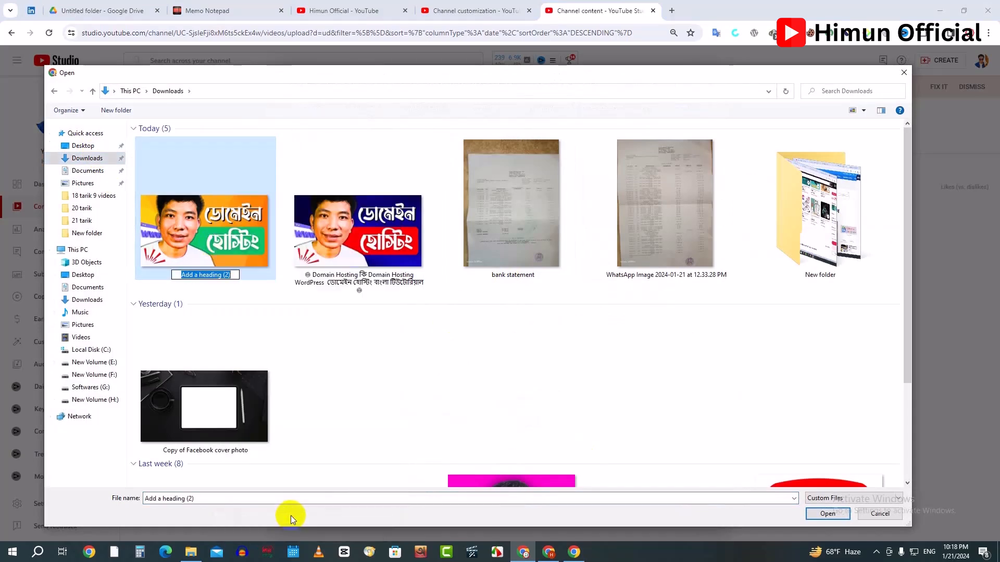
pyautogui.hotkey('ctrl', 'v')
pyautogui.press('BackSpace')
pyautogui.press('Return')
pyautogui.doubleClick(219, 221)
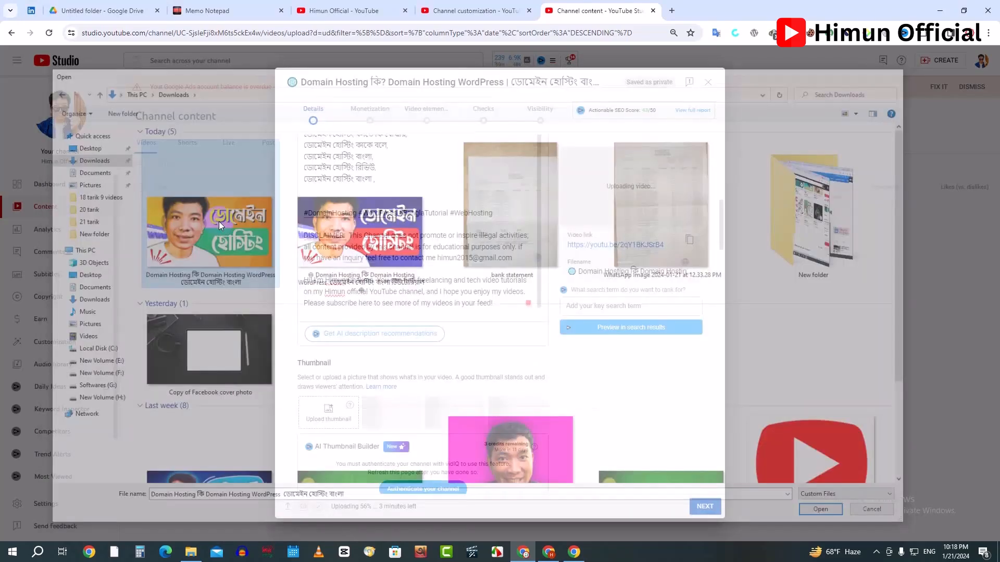
# Set the audience to "No, it's not made for kids" and mark the video as containing paid promotion.
pyautogui.scroll(-12, 399, 383)
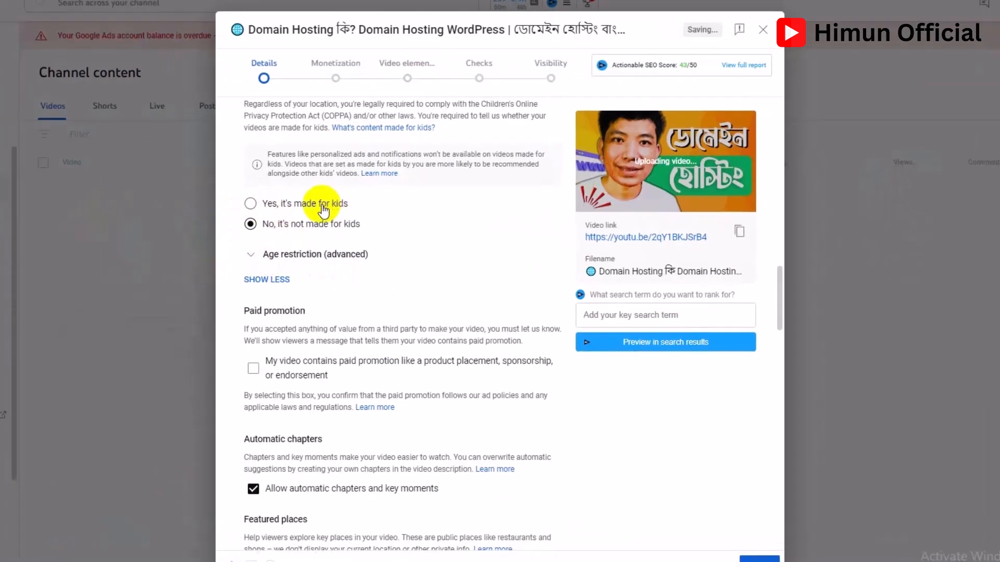
pyautogui.click(359, 220)
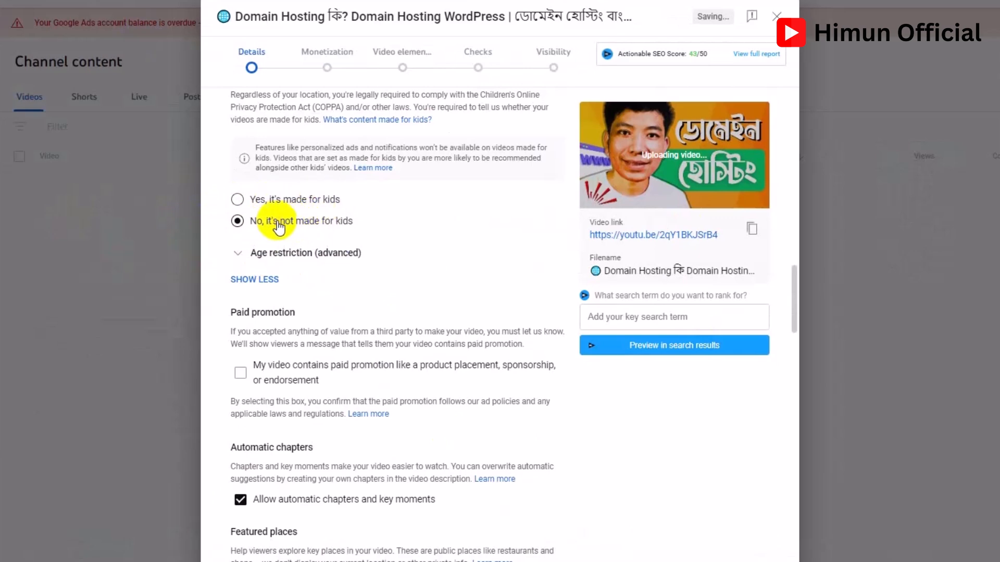
pyautogui.scroll(-5, 365, 273)
pyautogui.scroll(4, 367, 273)
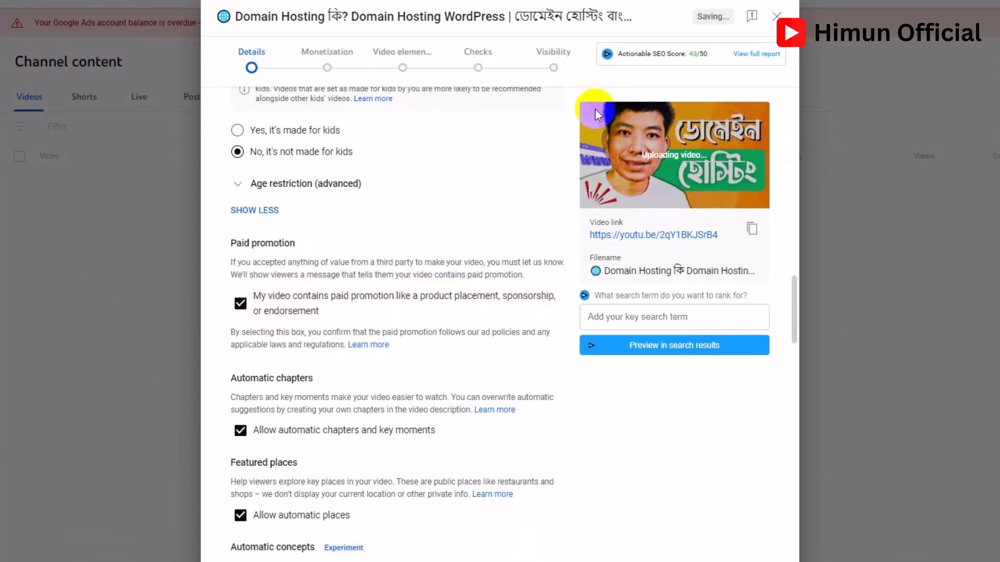
# Set the recording date to Jan 21, 2024 and the video location to Bangladesh.
pyautogui.scroll(-15, 343, 344)
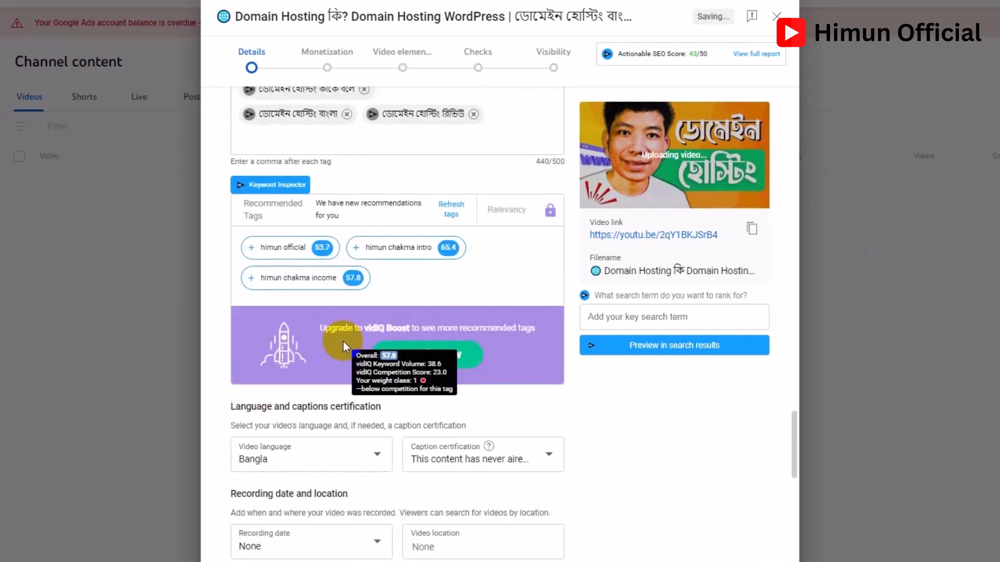
pyautogui.scroll(2, 341, 341)
pyautogui.click(301, 187)
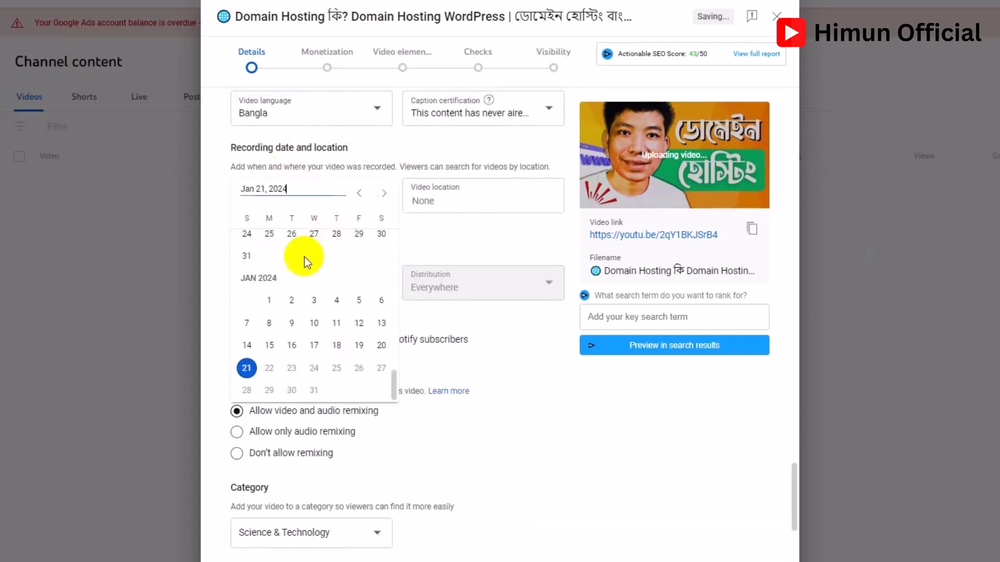
pyautogui.click(248, 367)
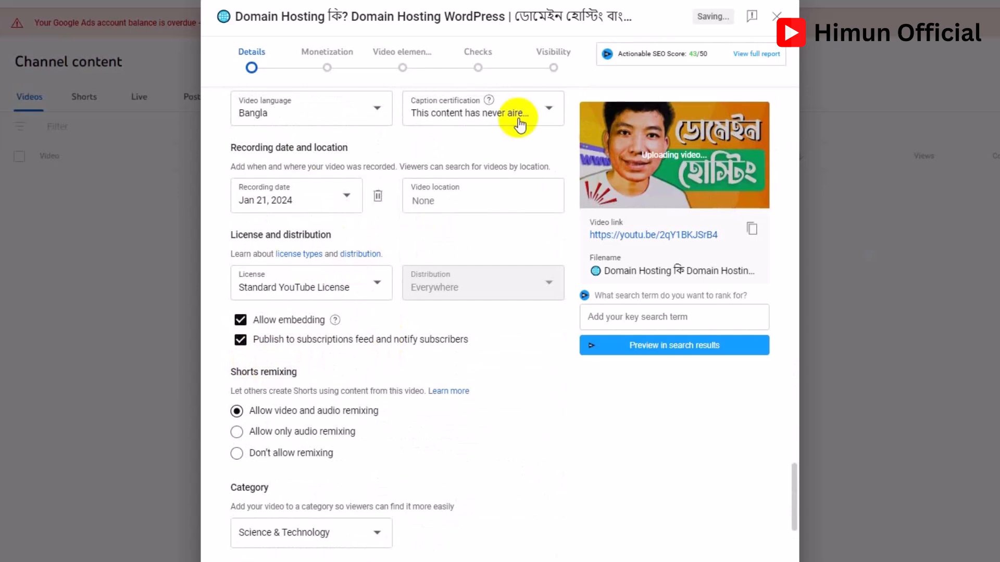
pyautogui.click(435, 199)
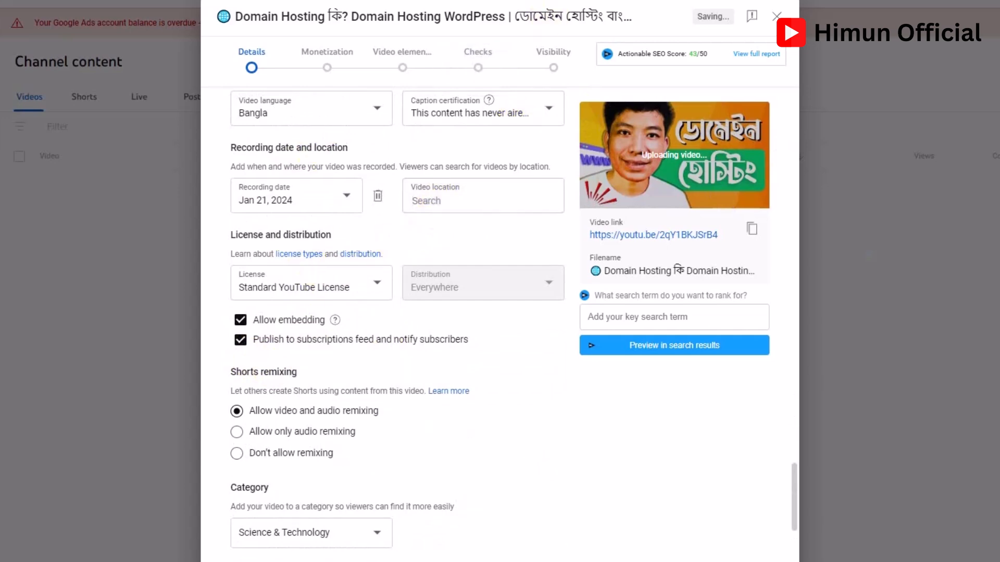
pyautogui.write('banglad')
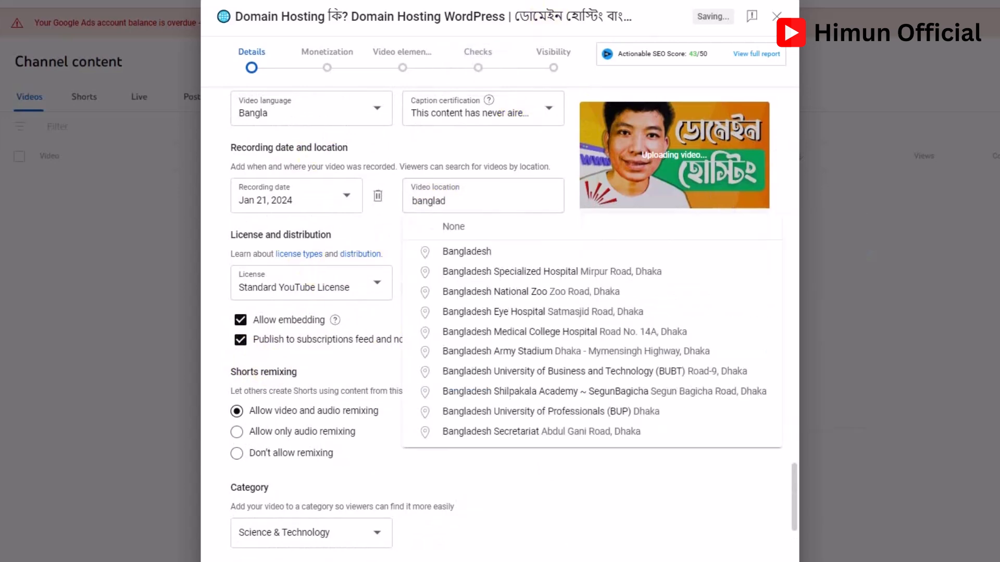
pyautogui.click(513, 261)
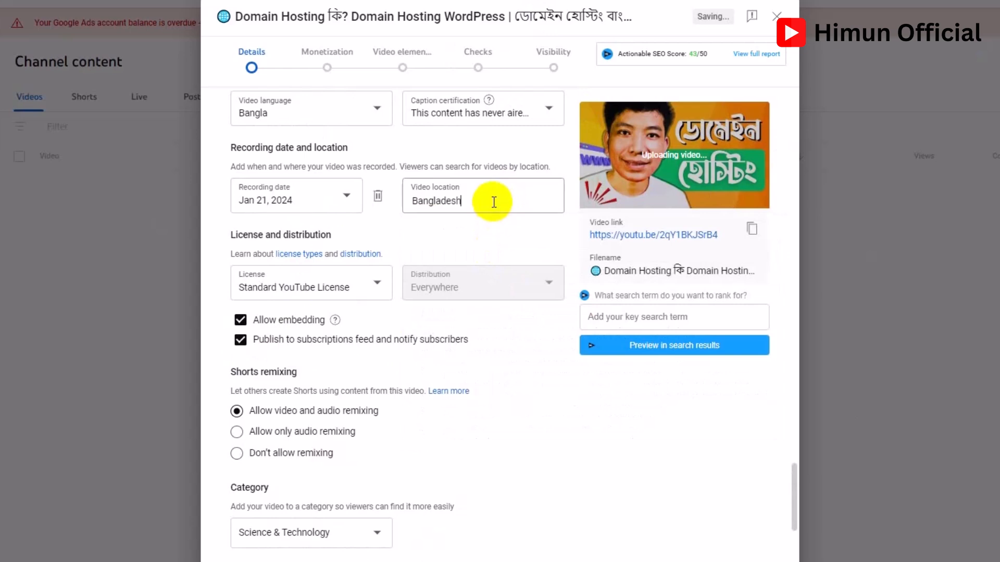
# Check the remaining video details, continue to the monetization stage and turn monetization on.
pyautogui.scroll(-4, 526, 488)
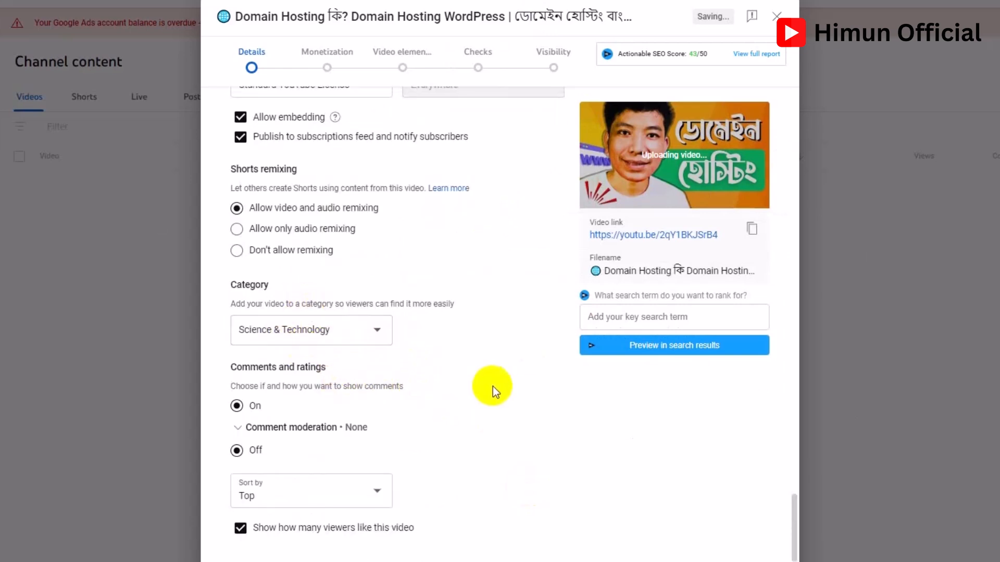
pyautogui.scroll(5, 492, 386)
pyautogui.scroll(7, 499, 389)
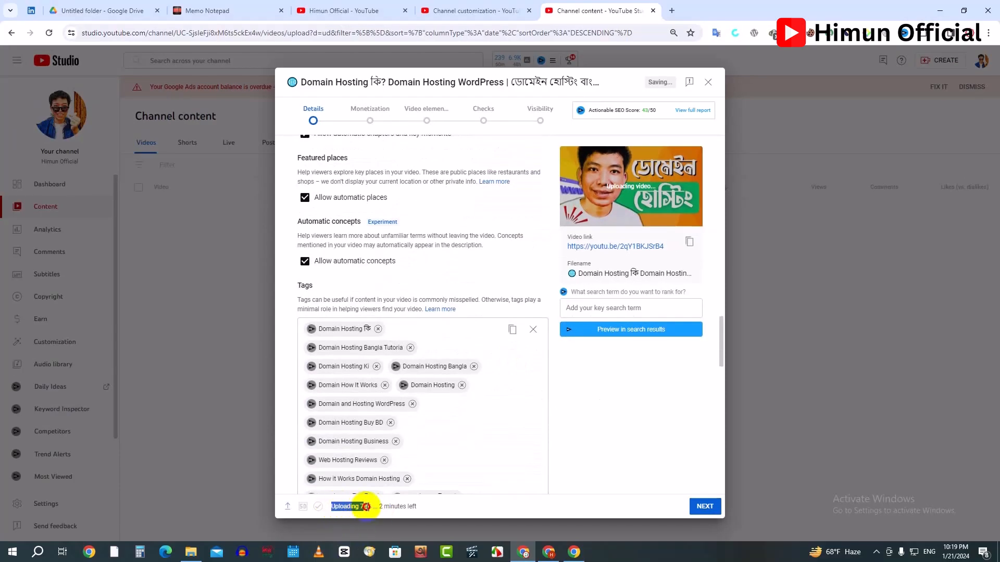
pyautogui.moveTo(358, 506); pyautogui.dragTo(397, 506)
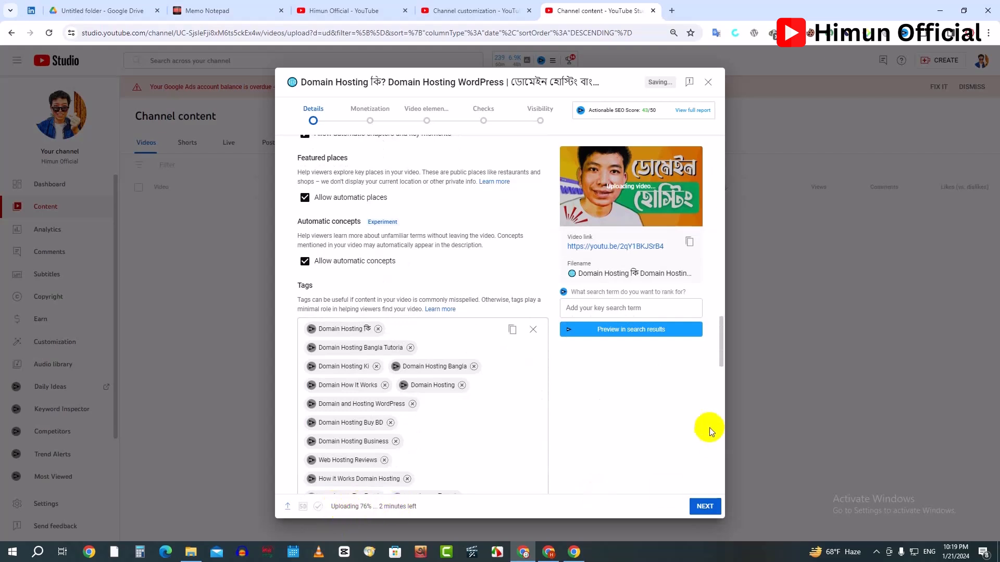
pyautogui.click(706, 506)
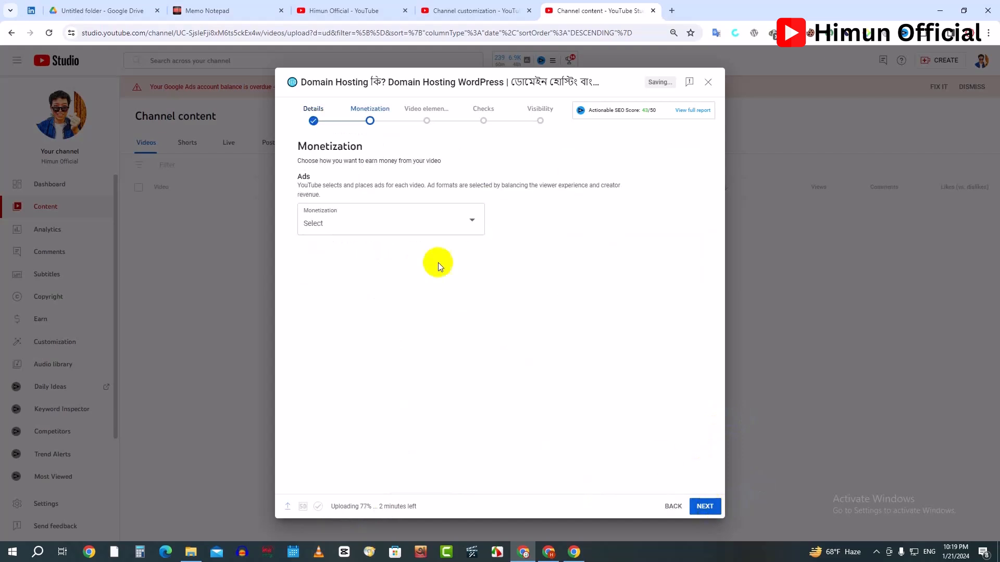
pyautogui.click(463, 229)
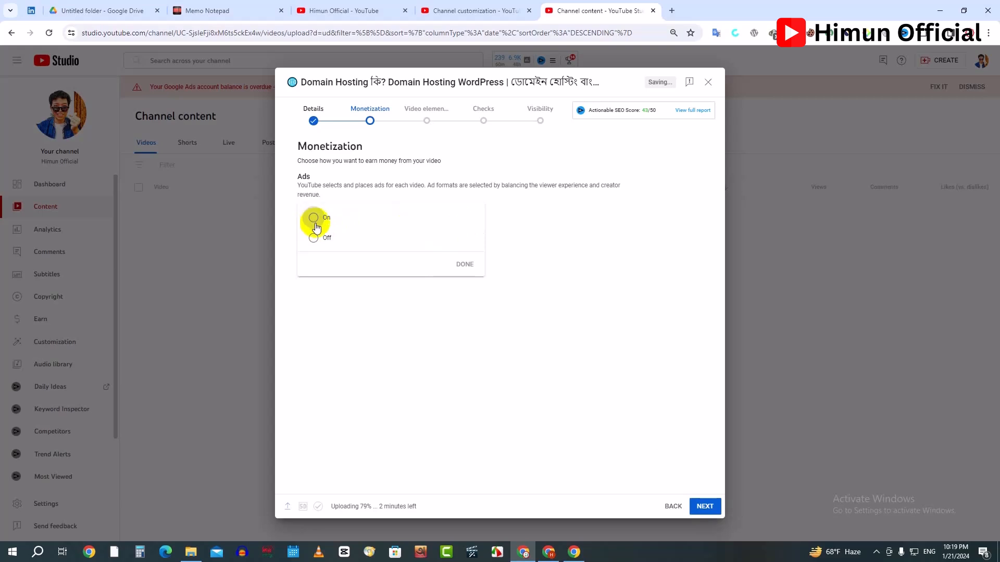
pyautogui.click(467, 265)
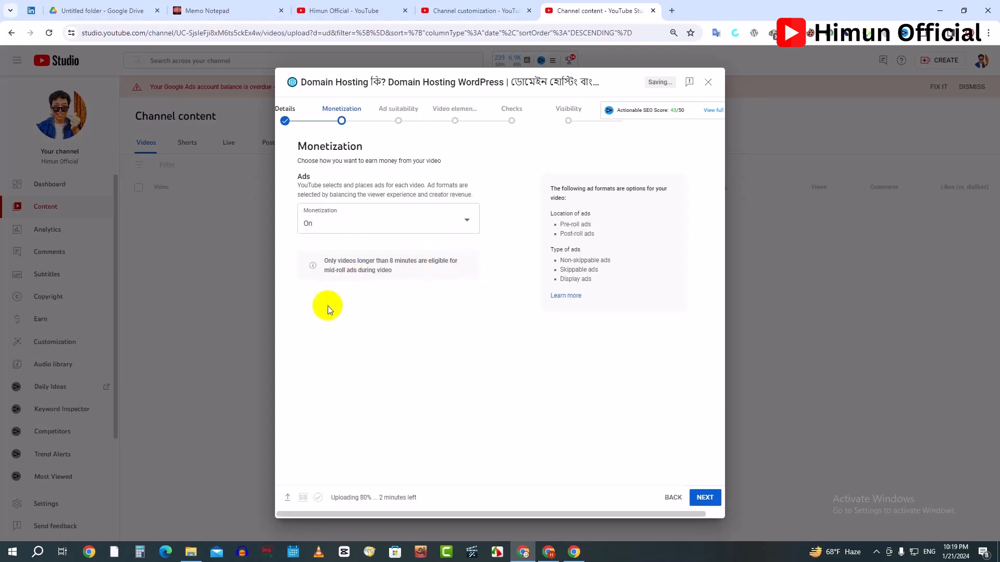
# Turn the video's monetization off and back on.
pyautogui.click(396, 219)
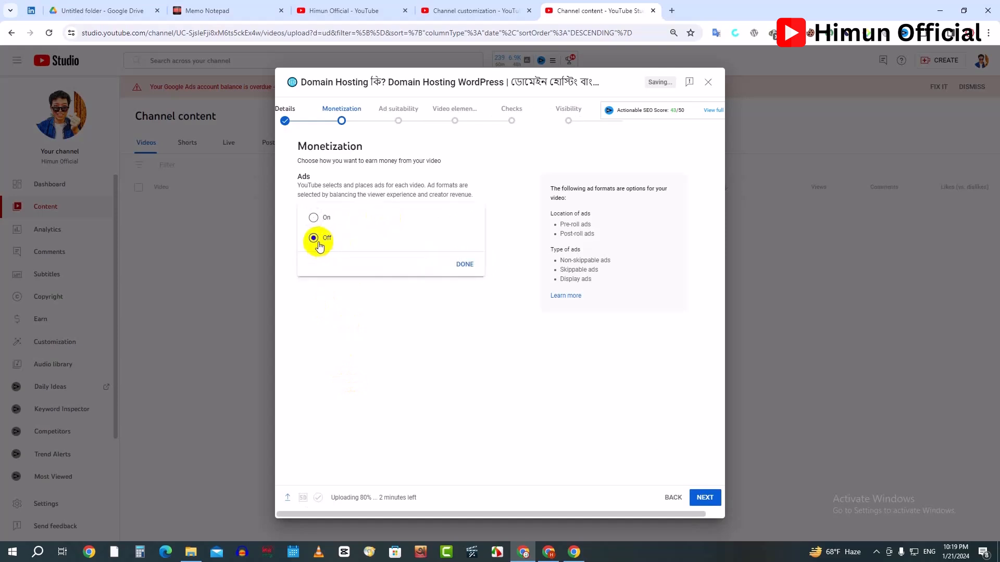
pyautogui.click(465, 265)
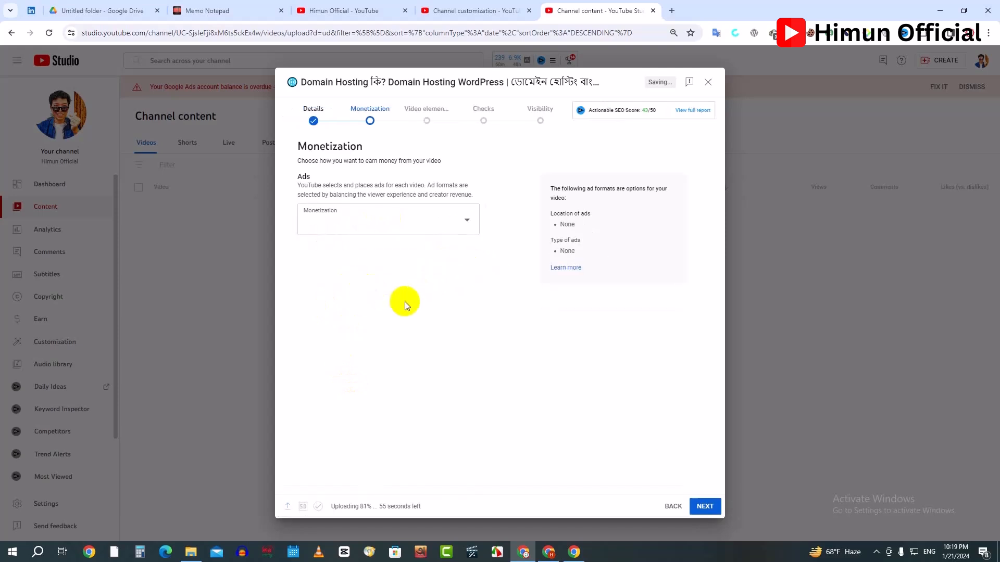
pyautogui.click(458, 229)
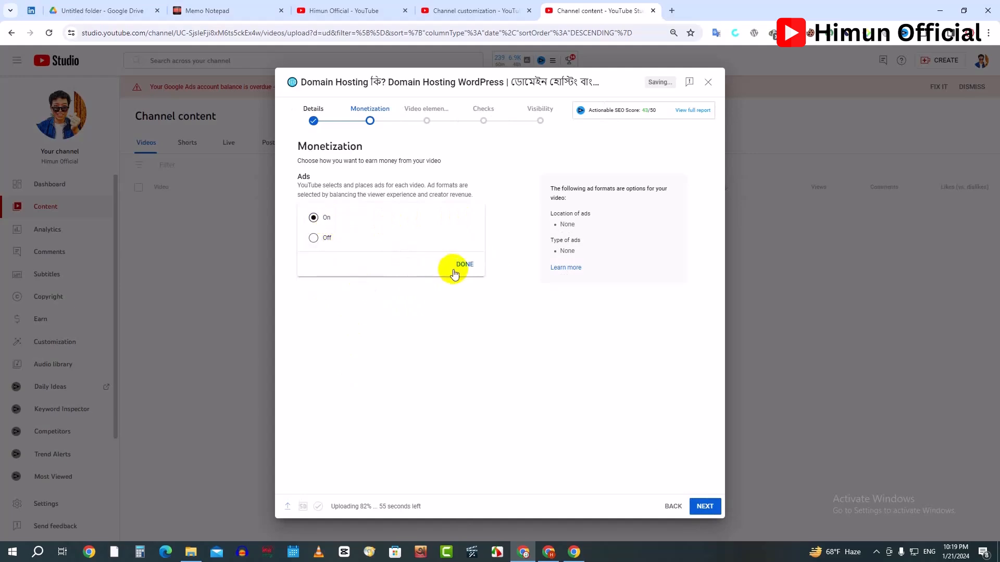
pyautogui.click(454, 272)
# Rate the video's ad suitability as "None of the above", submit the rating and continue to the video elements stage.
pyautogui.click(709, 503)
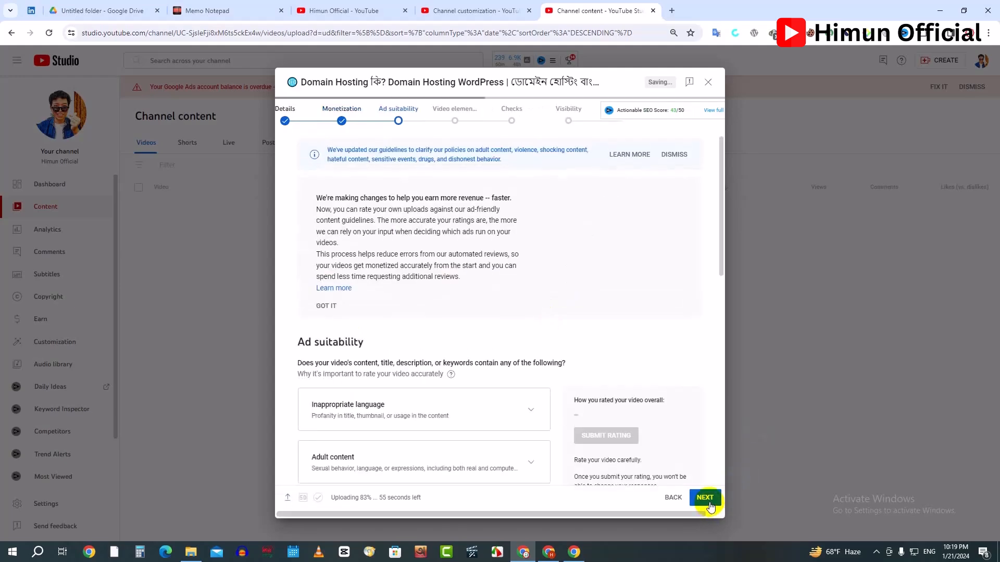
pyautogui.scroll(-10, 527, 368)
pyautogui.scroll(-1, 520, 383)
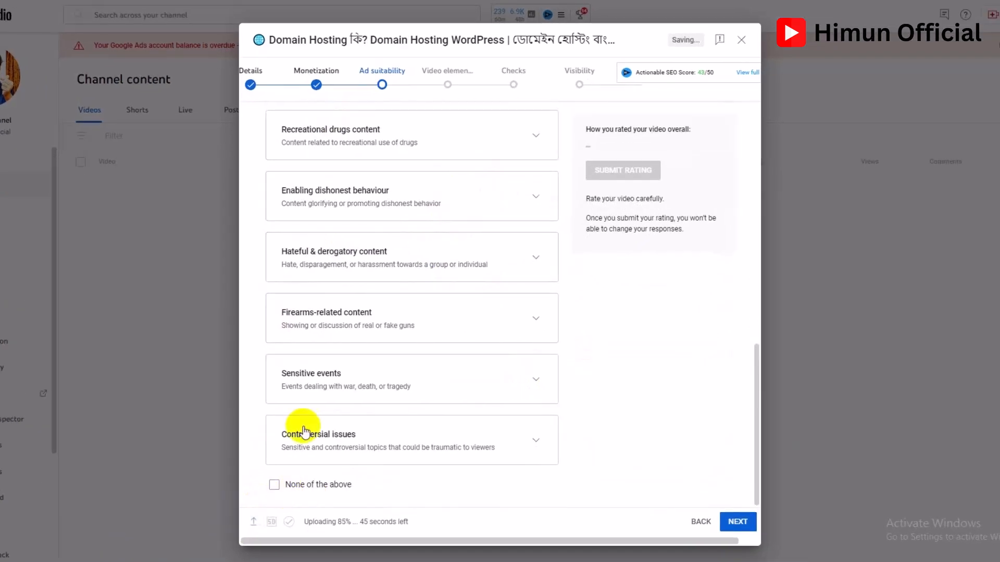
pyautogui.click(273, 487)
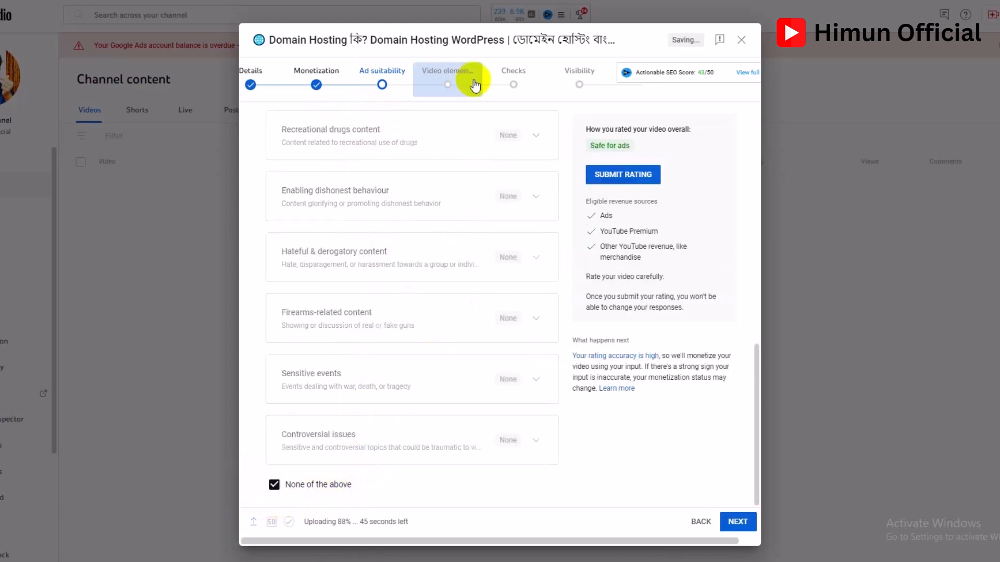
pyautogui.click(636, 177)
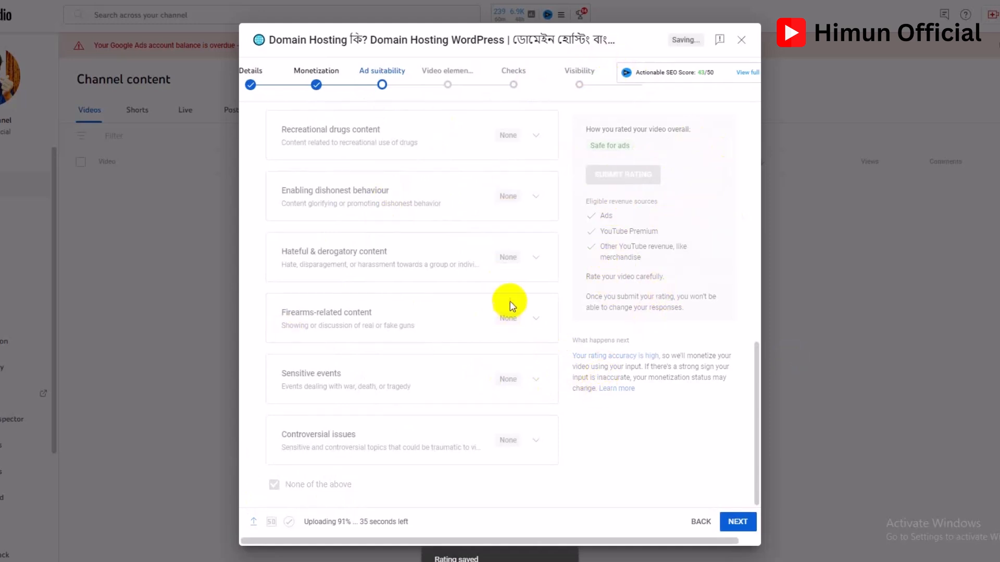
pyautogui.click(740, 522)
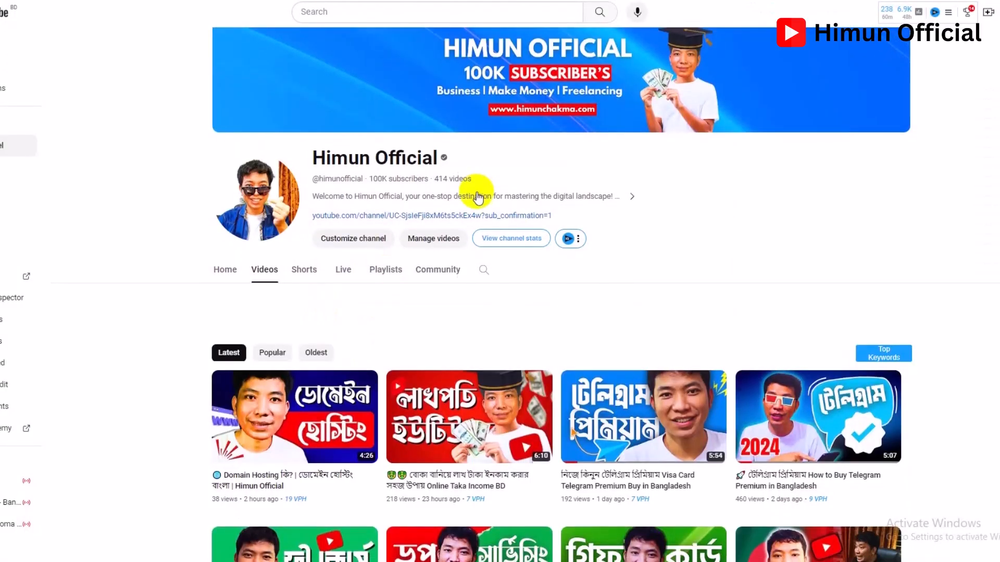
# Open the channel's "How to Buy Telegram Premium in Bangladesh" video and examine its end screen at about 4:53.
pyautogui.scroll(-4, 475, 196)
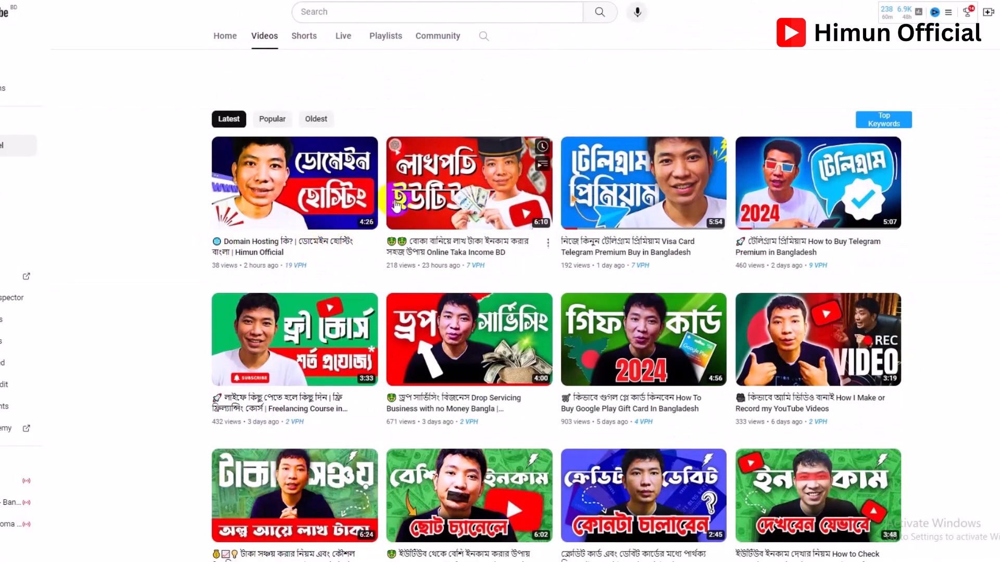
pyautogui.rightClick(493, 192)
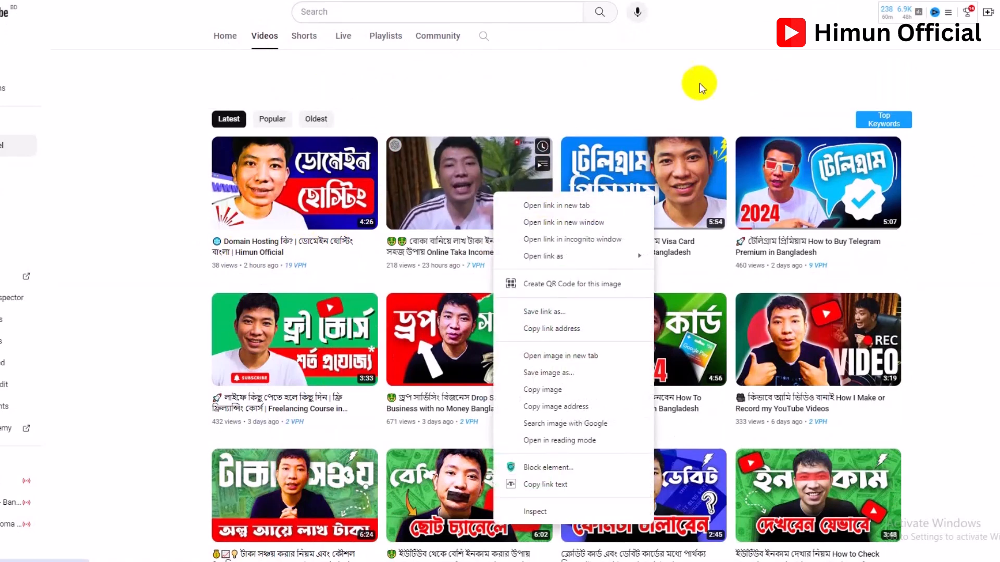
pyautogui.click(699, 83)
pyautogui.rightClick(816, 140)
pyautogui.press('Escape')
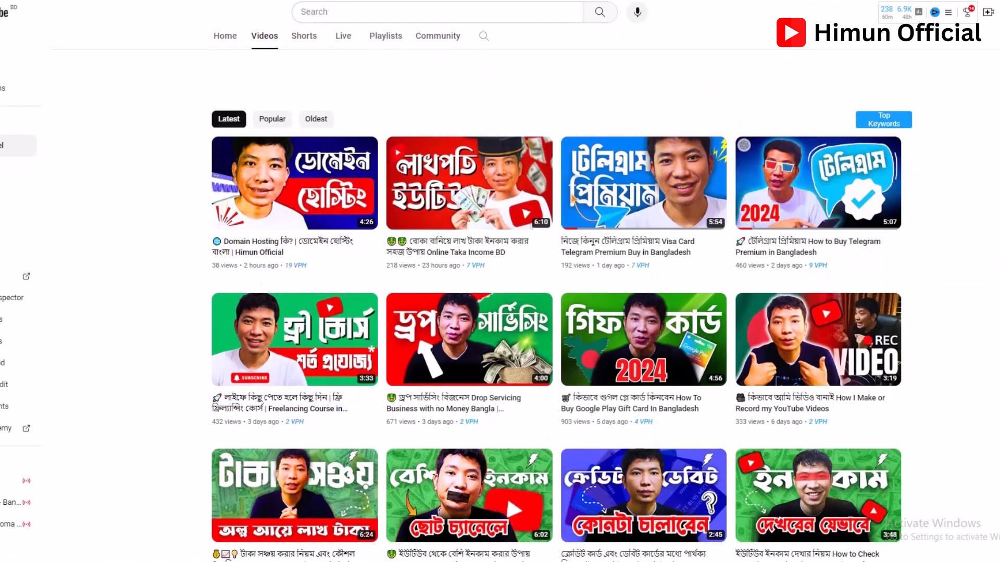
pyautogui.click(816, 139)
pyautogui.moveTo(53, 415); pyautogui.dragTo(685, 404)
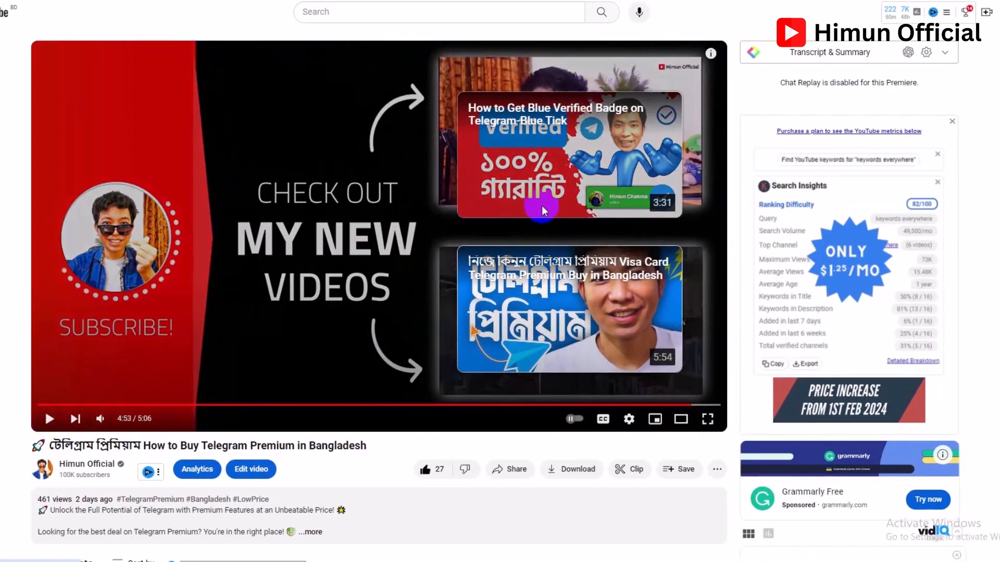
pyautogui.moveTo(121, 250)
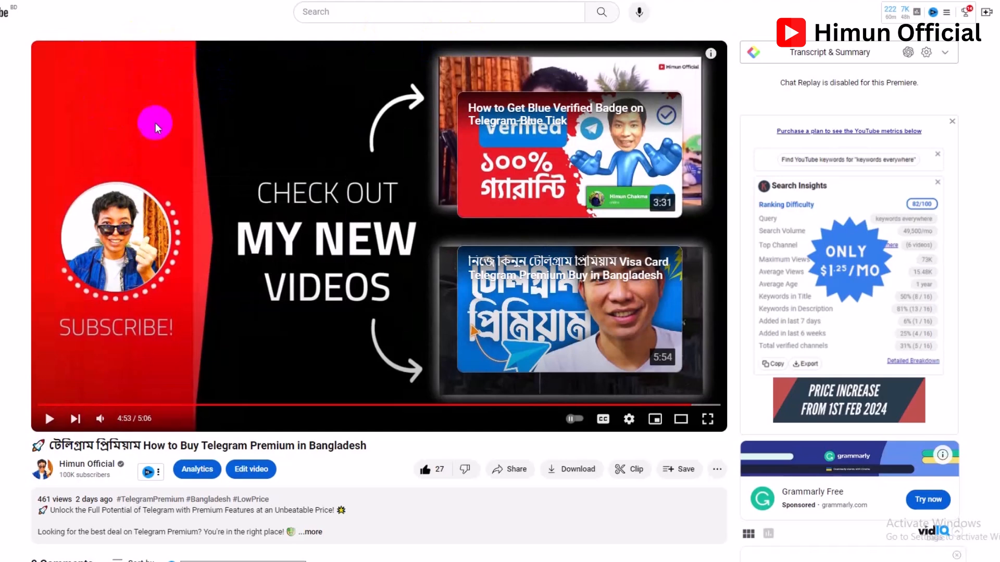
pyautogui.moveTo(167, 206)
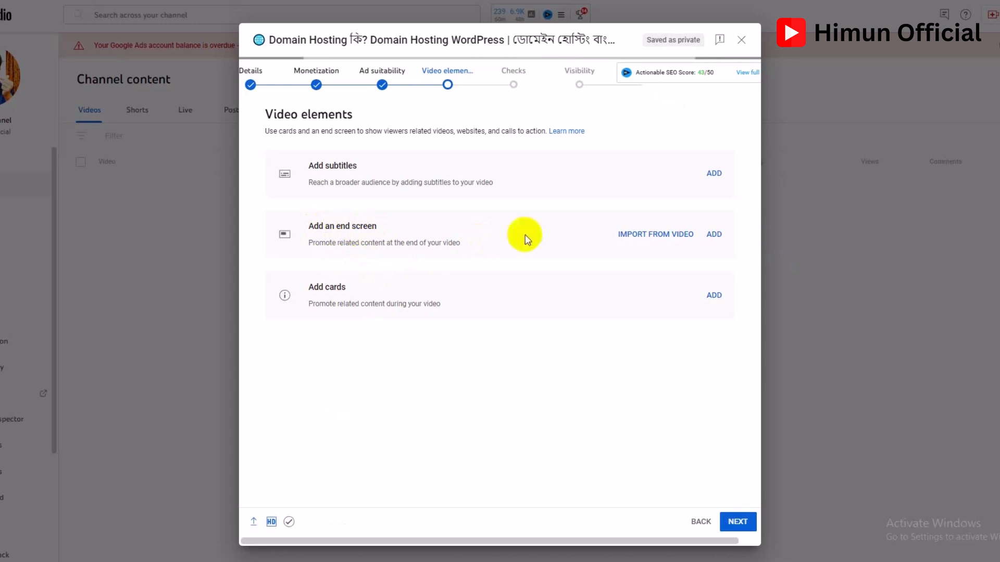
# Start adding an end screen to the Domain Hosting video.
pyautogui.click(718, 235)
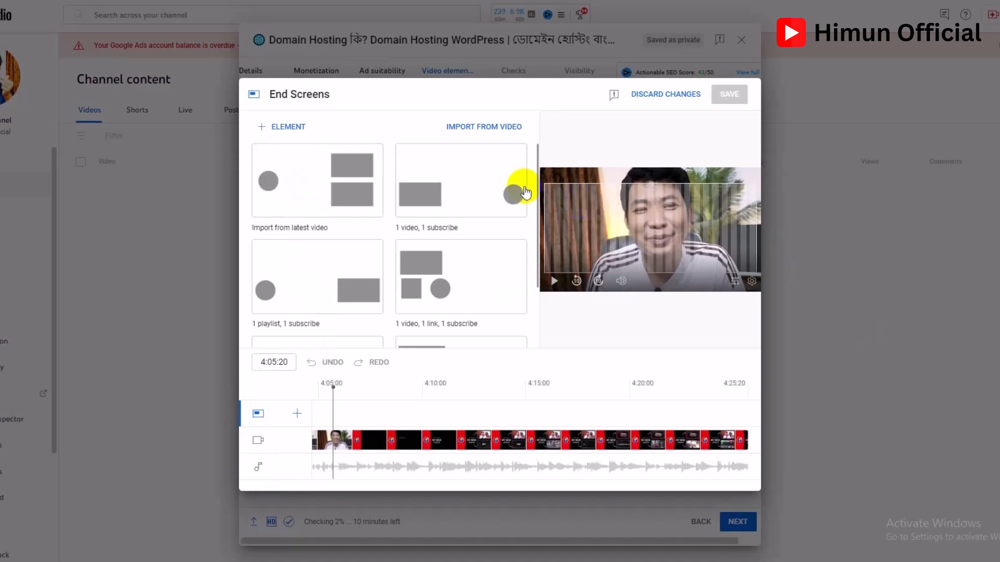
pyautogui.click(336, 192)
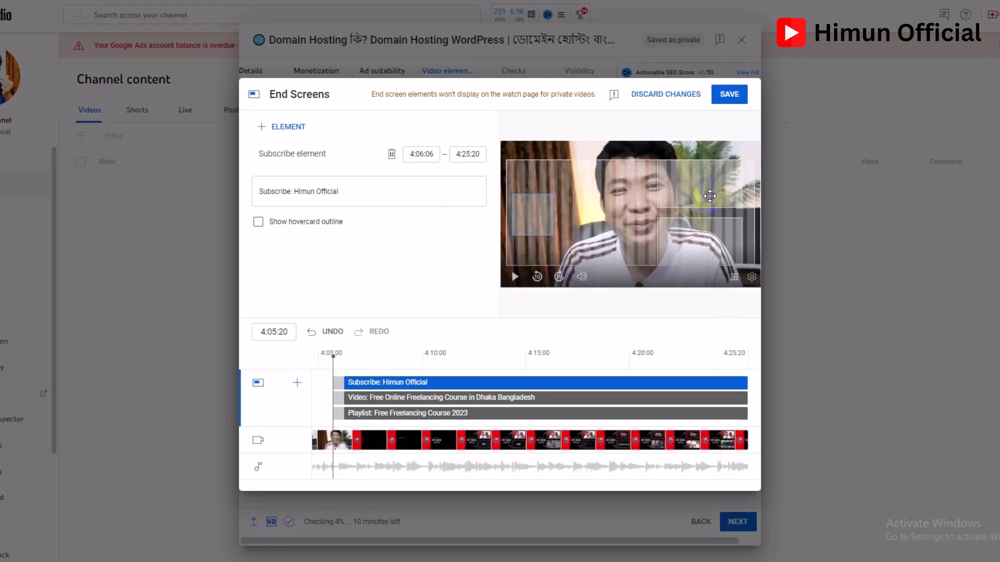
pyautogui.click(391, 154)
pyautogui.click(706, 208)
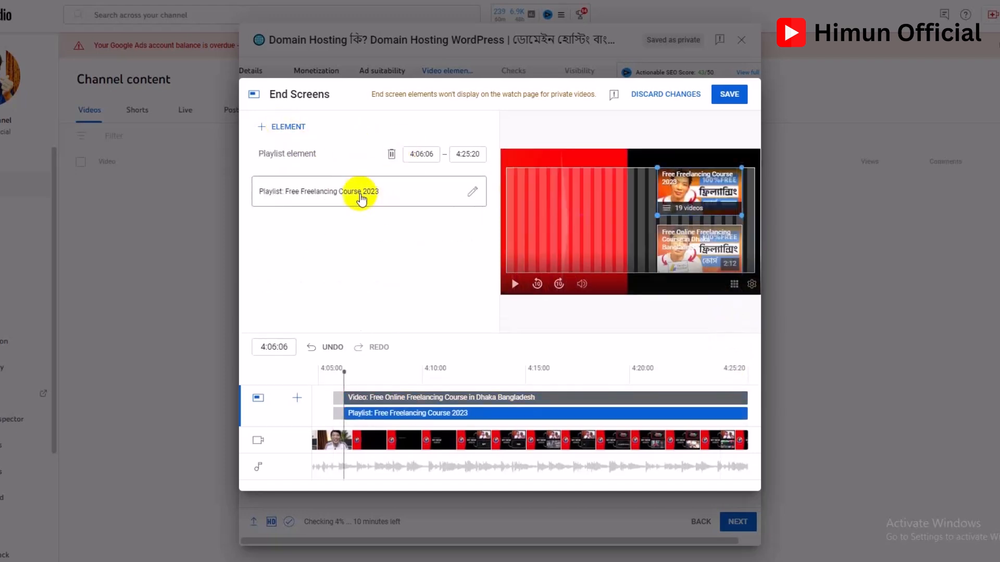
pyautogui.click(391, 154)
pyautogui.click(392, 154)
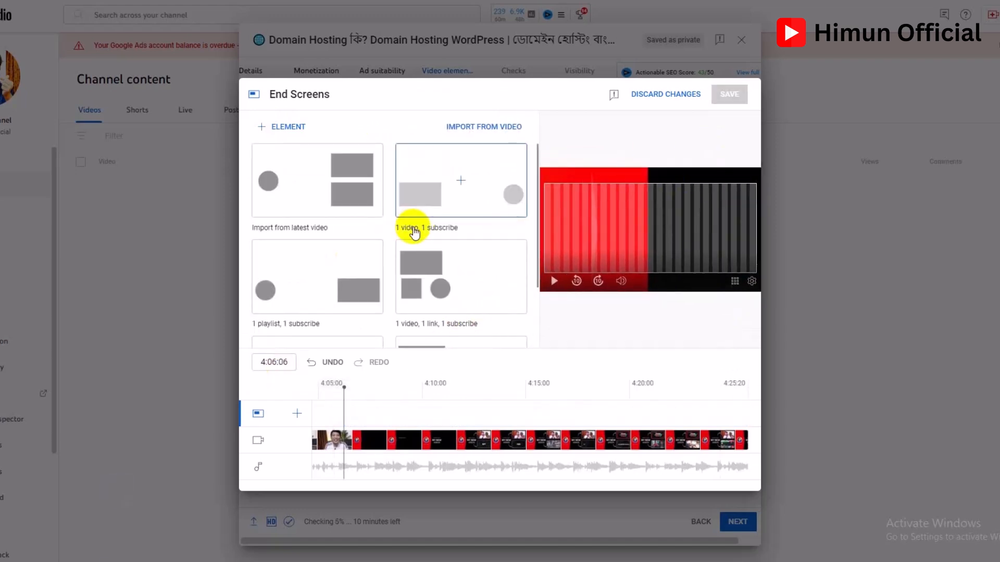
# Apply the "1 video, 1 subscribe" end screen template, moving the video element to the upper right and the subscribe element onto the outro's SUBSCRIBE circle.
pyautogui.click(508, 187)
pyautogui.moveTo(546, 240); pyautogui.dragTo(714, 183)
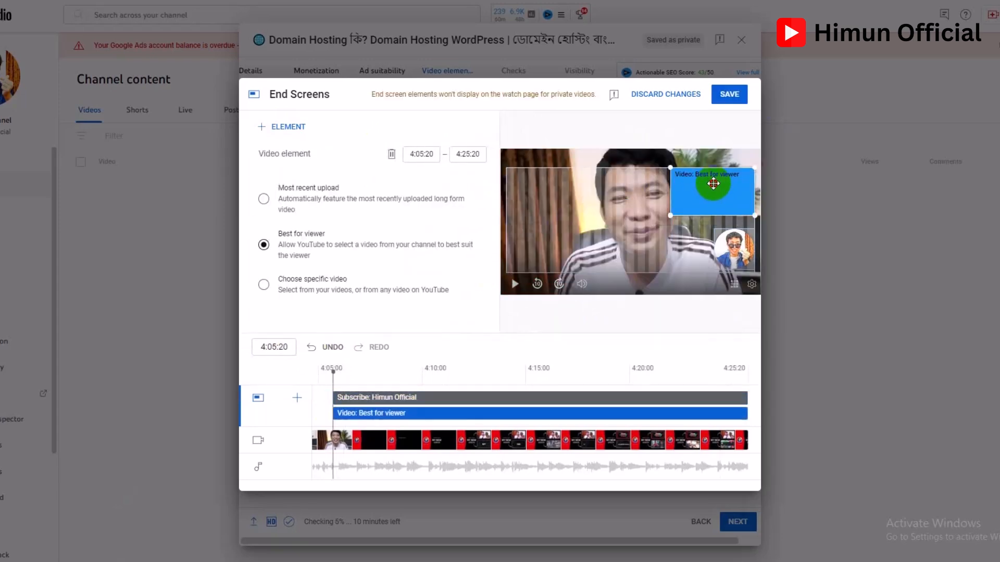
pyautogui.moveTo(734, 249); pyautogui.dragTo(527, 223)
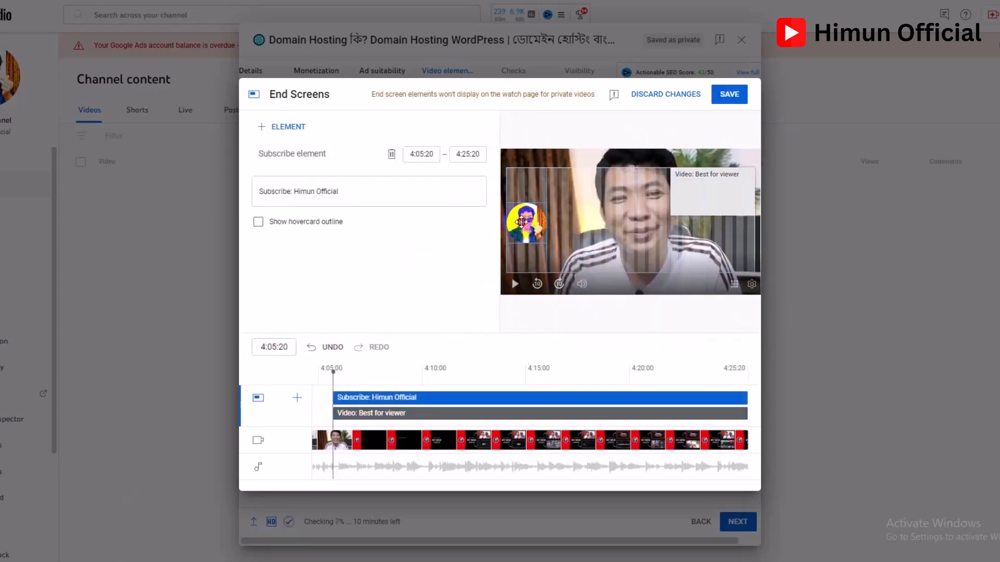
pyautogui.moveTo(329, 373); pyautogui.dragTo(405, 374)
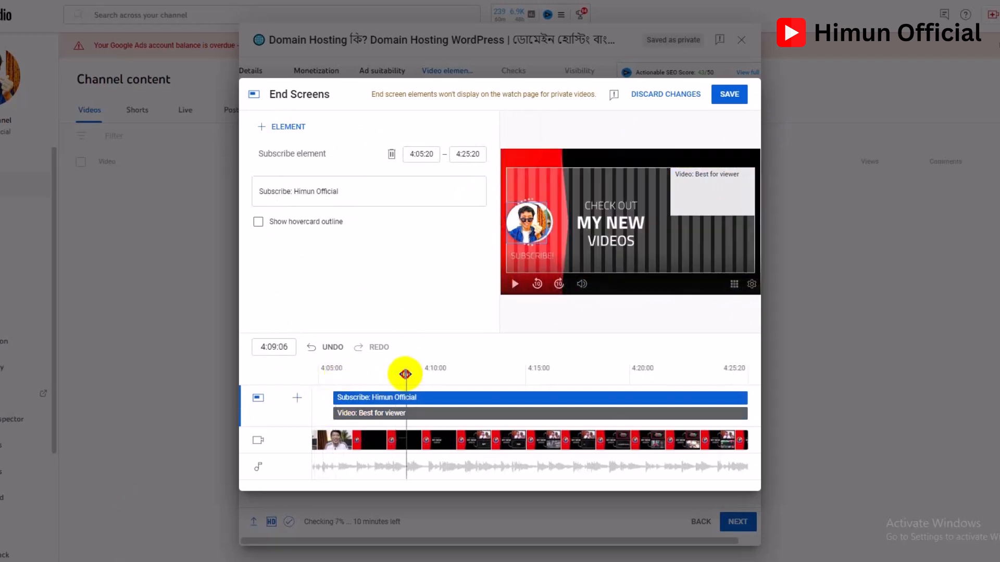
pyautogui.moveTo(528, 221)
pyautogui.mouseDown()
pyautogui.moveTo(610, 237)
pyautogui.moveTo(535, 217)
pyautogui.mouseUp()
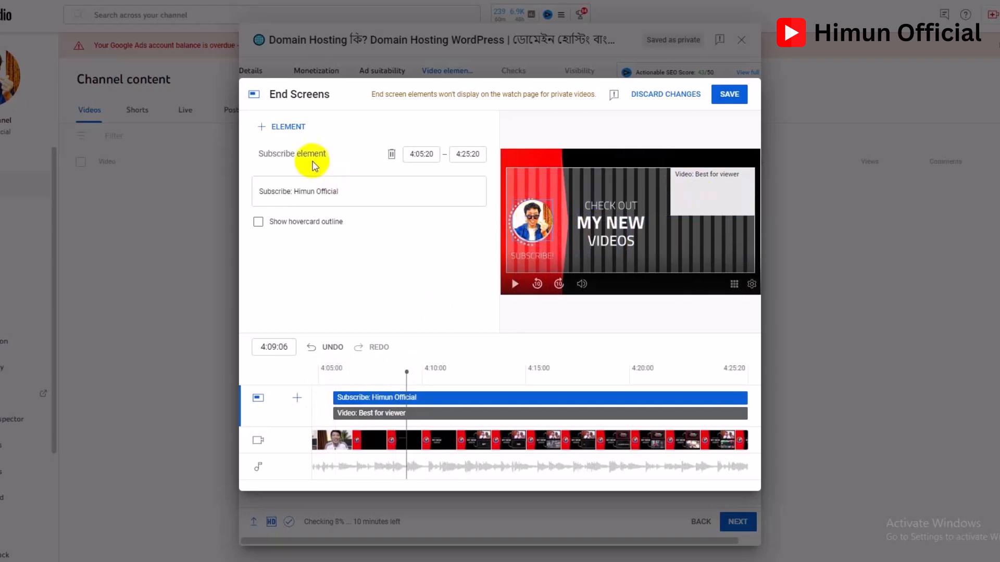
# Add a second end screen video element below the first, featuring the specific video "Visa Card Telegram Premium Buy in Bangladesh".
pyautogui.click(290, 127)
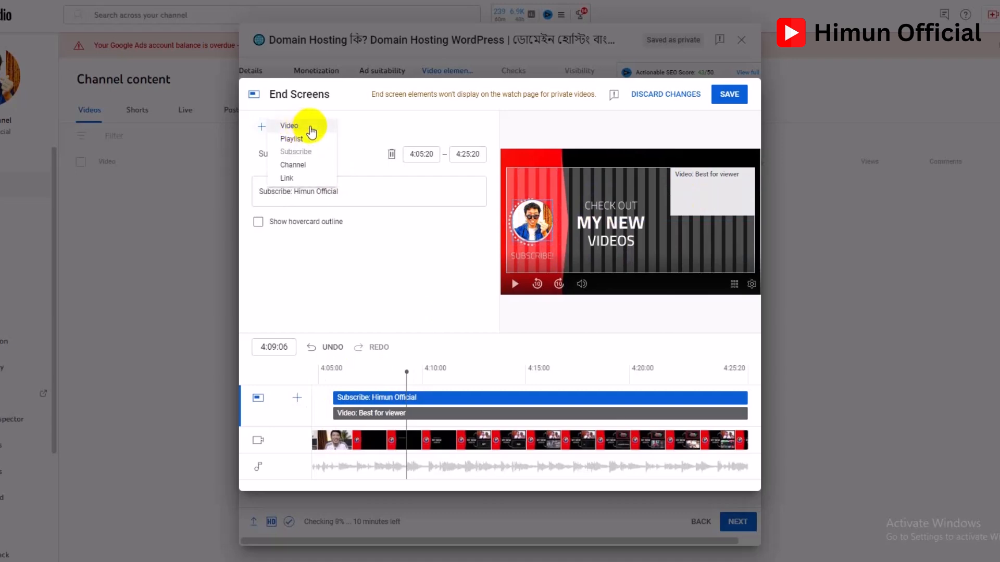
pyautogui.click(311, 127)
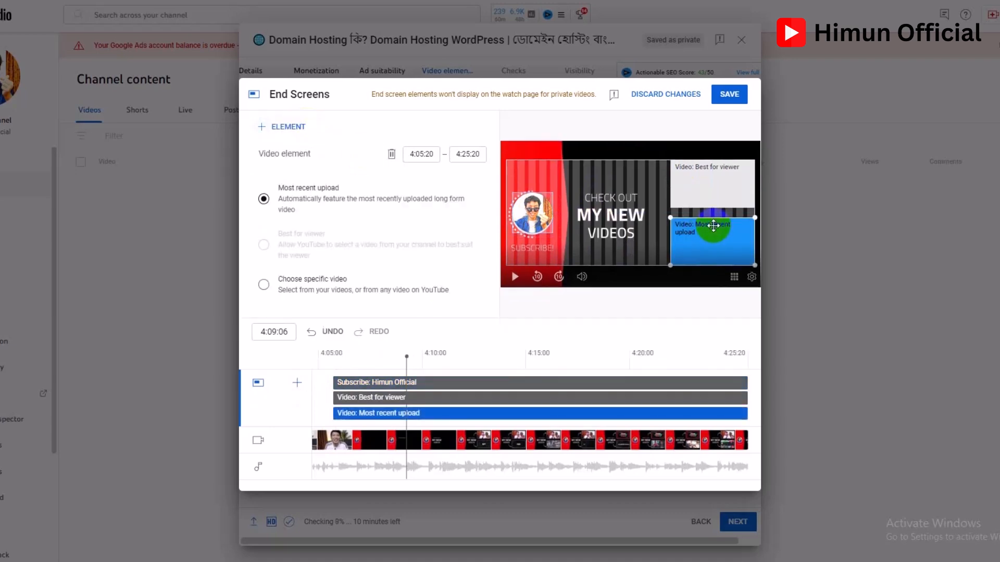
pyautogui.click(264, 285)
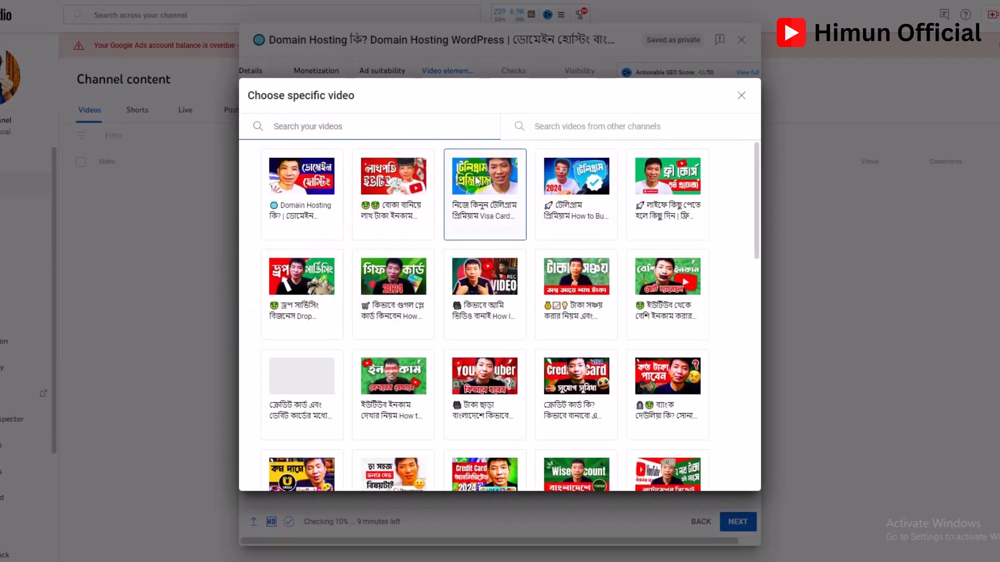
pyautogui.click(487, 188)
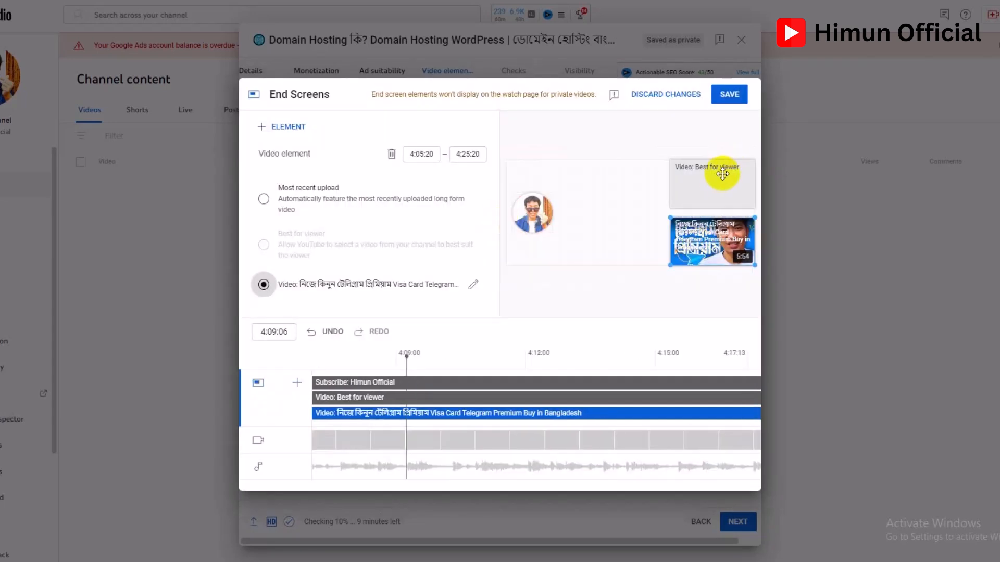
# Replace the "Best for viewer" element with a video element in the same place featuring the specific video "Online Taka Income BD".
pyautogui.click(719, 178)
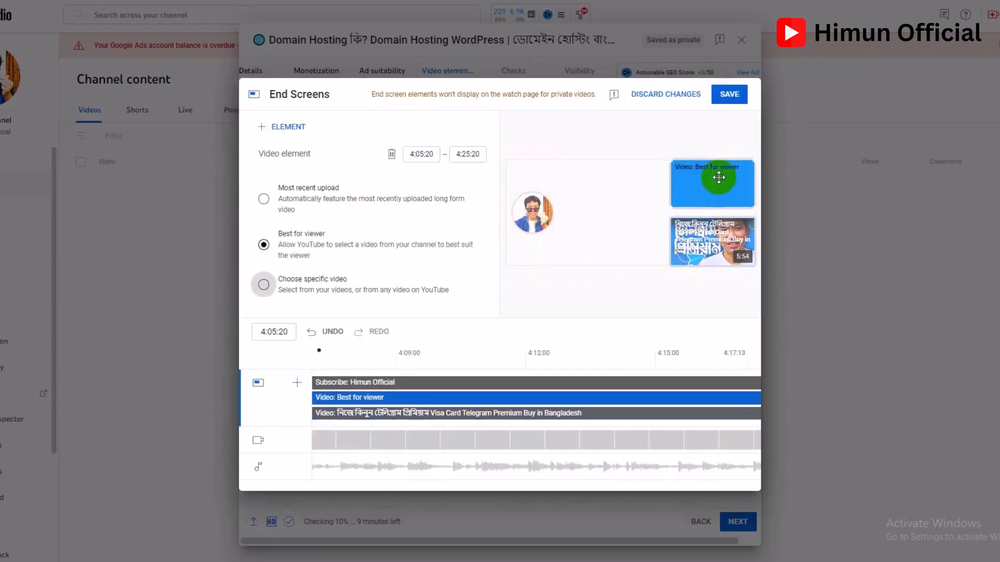
pyautogui.click(391, 155)
pyautogui.click(284, 127)
pyautogui.click(293, 127)
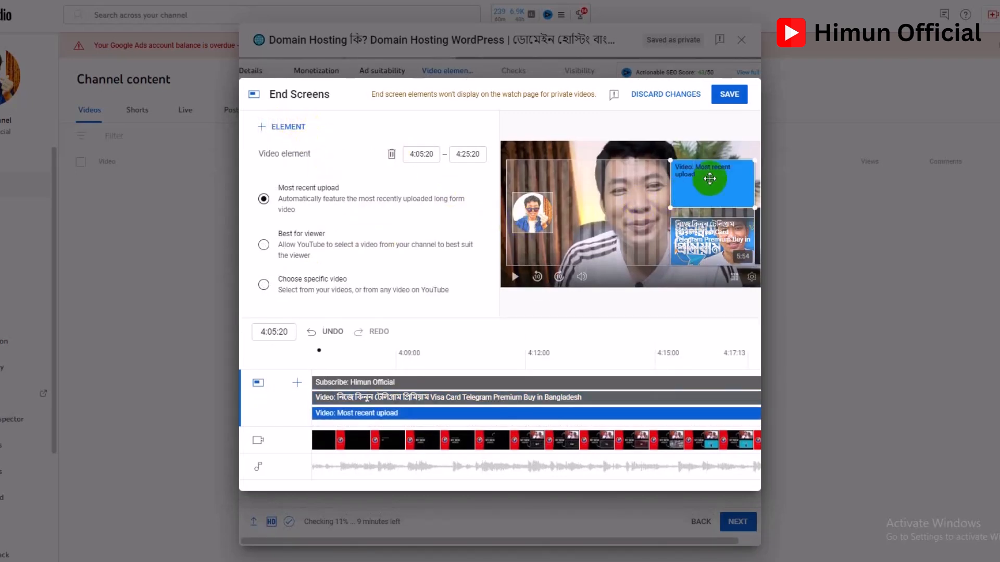
pyautogui.click(263, 284)
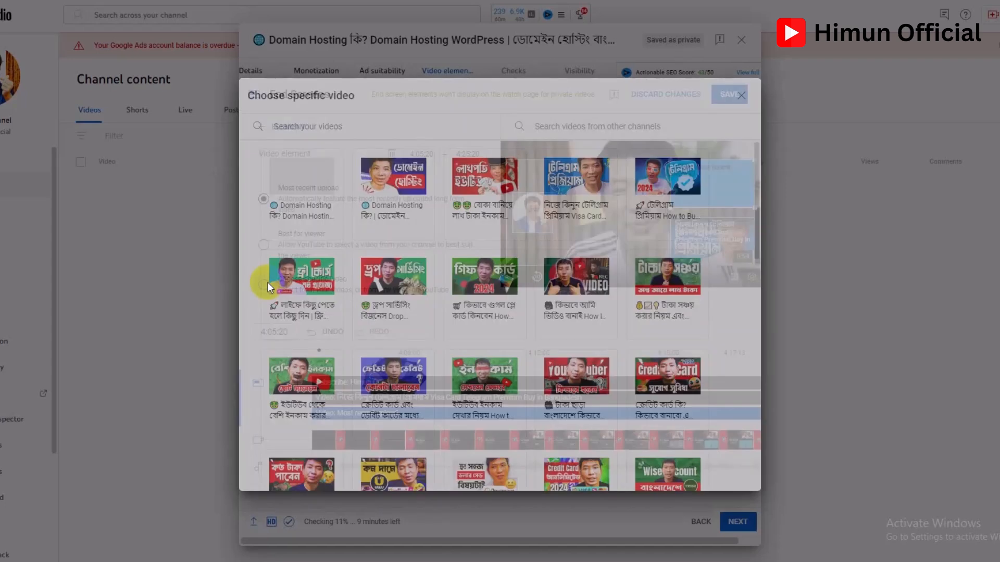
pyautogui.click(393, 187)
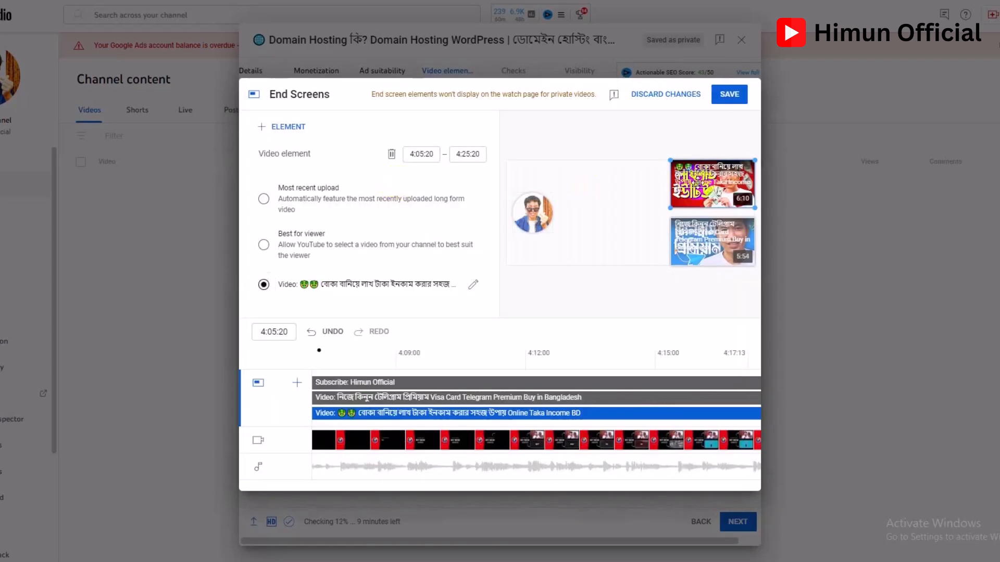
# Shift both video elements slightly inward, check the layout against the outro at 4:09:16 and save the end screen.
pyautogui.moveTo(713, 255); pyautogui.dragTo(698, 249)
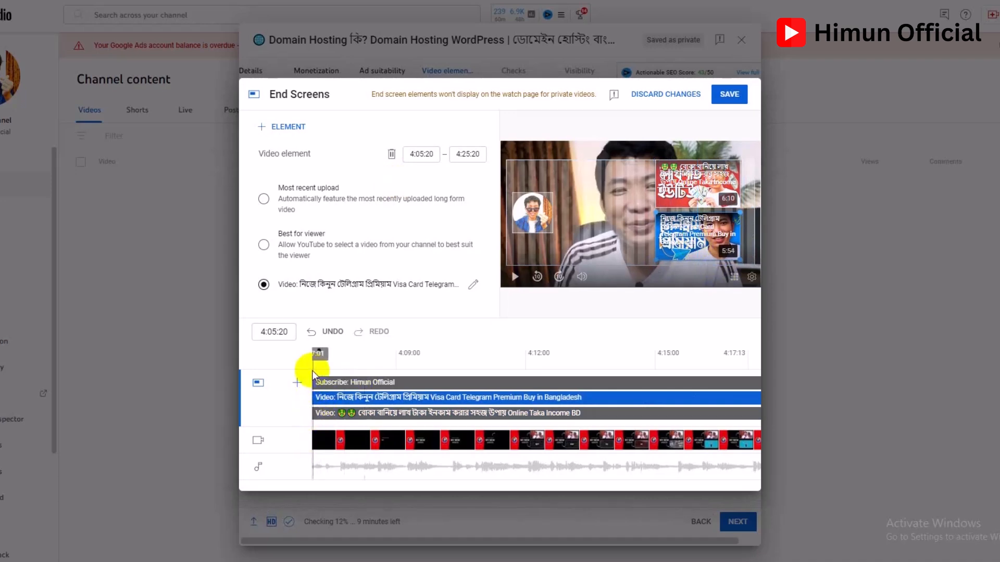
pyautogui.click(421, 371)
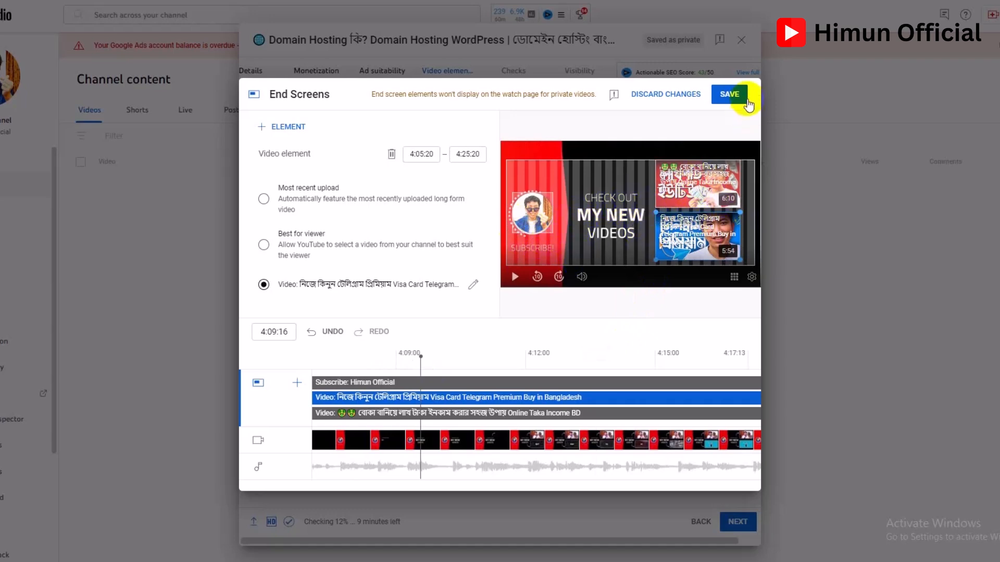
pyautogui.click(730, 98)
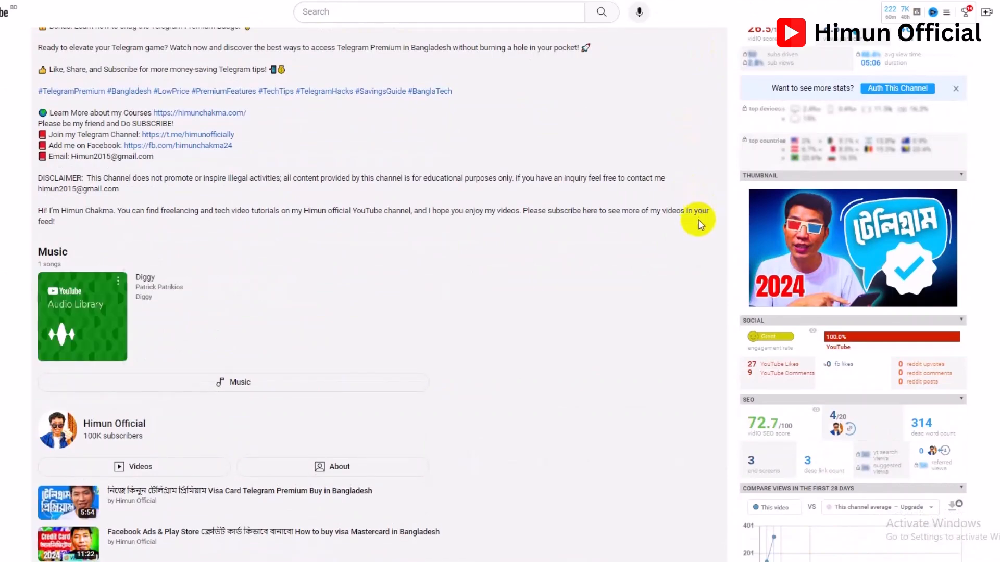
# Examine the info card, end screen and description of the published "How to Buy Telegram Premium in Bangladesh" video, including playback at 1:49.
pyautogui.scroll(10, 699, 214)
pyautogui.scroll(5, 698, 224)
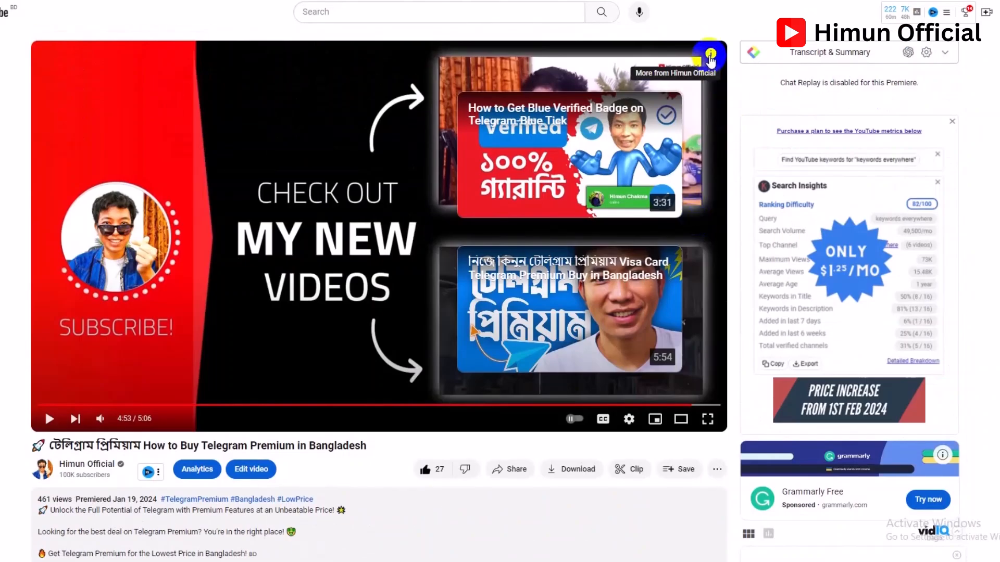
pyautogui.scroll(-10, 709, 55)
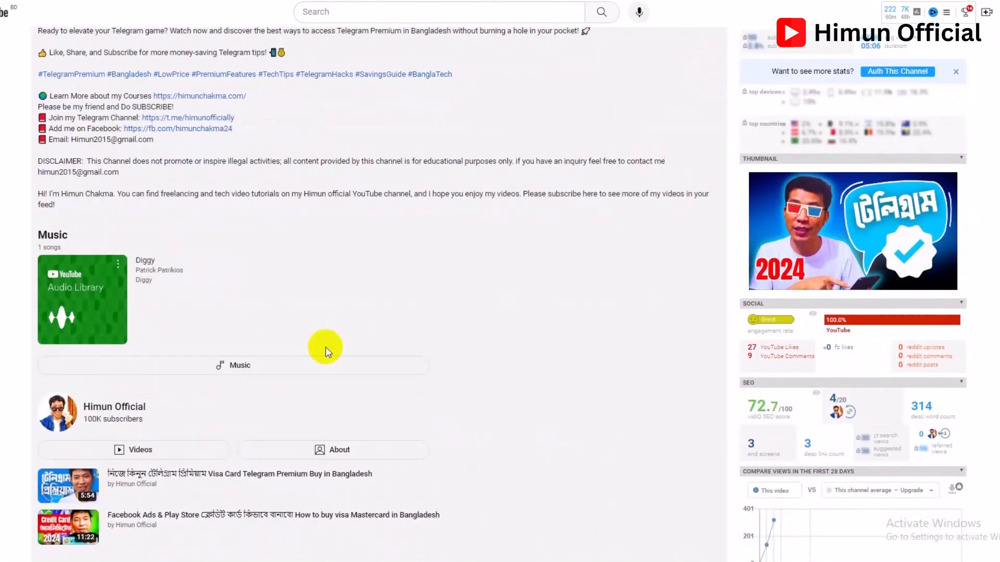
pyautogui.scroll(-4, 547, 352)
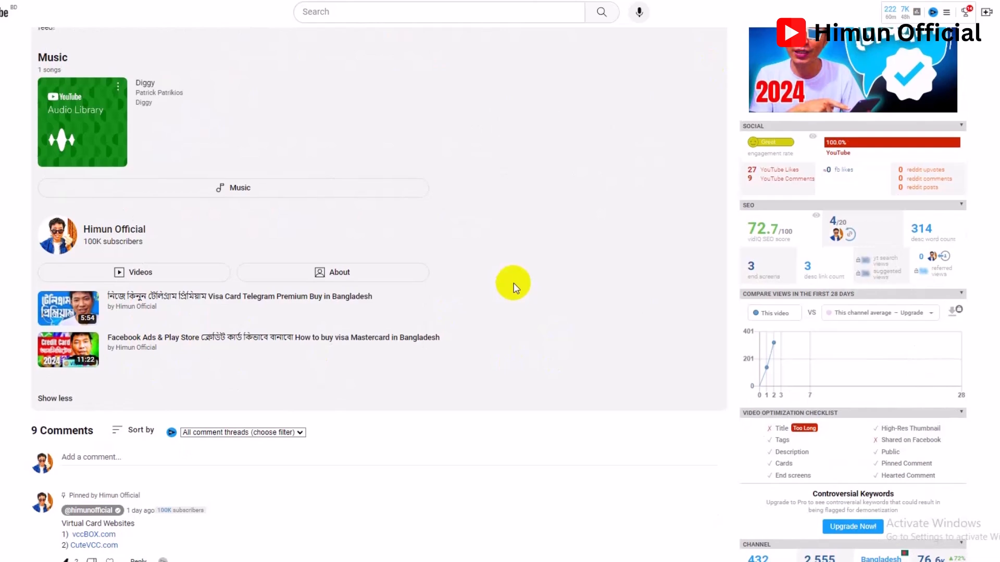
pyautogui.scroll(15, 513, 283)
pyautogui.click(282, 404)
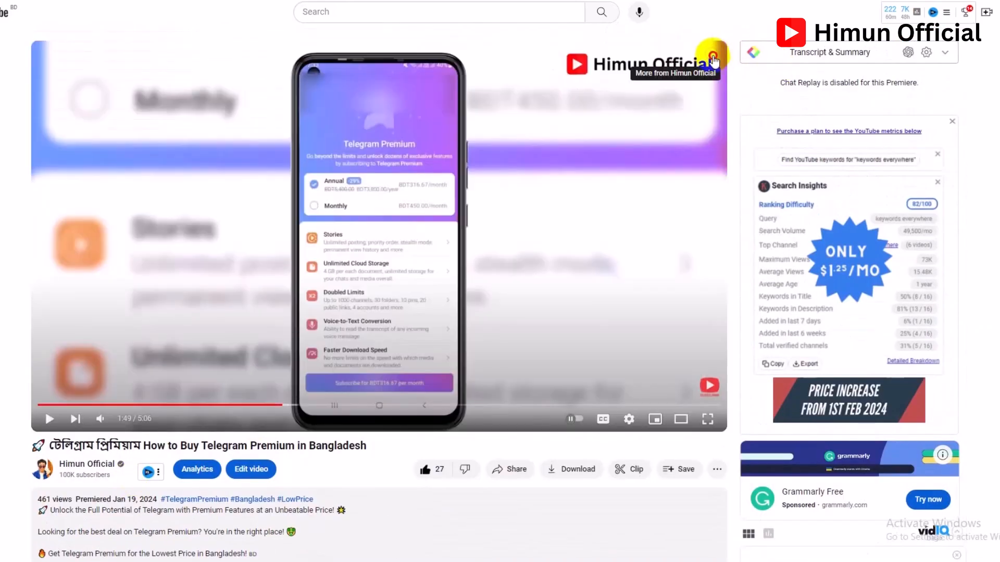
pyautogui.scroll(-15, 699, 76)
pyautogui.scroll(15, 547, 151)
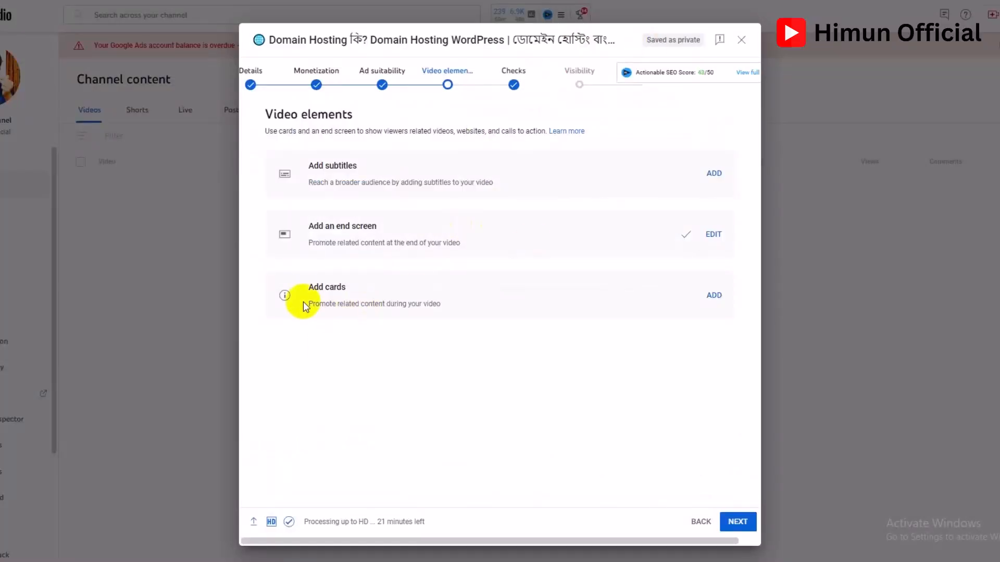
# Start adding cards to the Domain Hosting video and place a video card for the "Online Taka Income BD" video at 1:01:16.
pyautogui.click(725, 302)
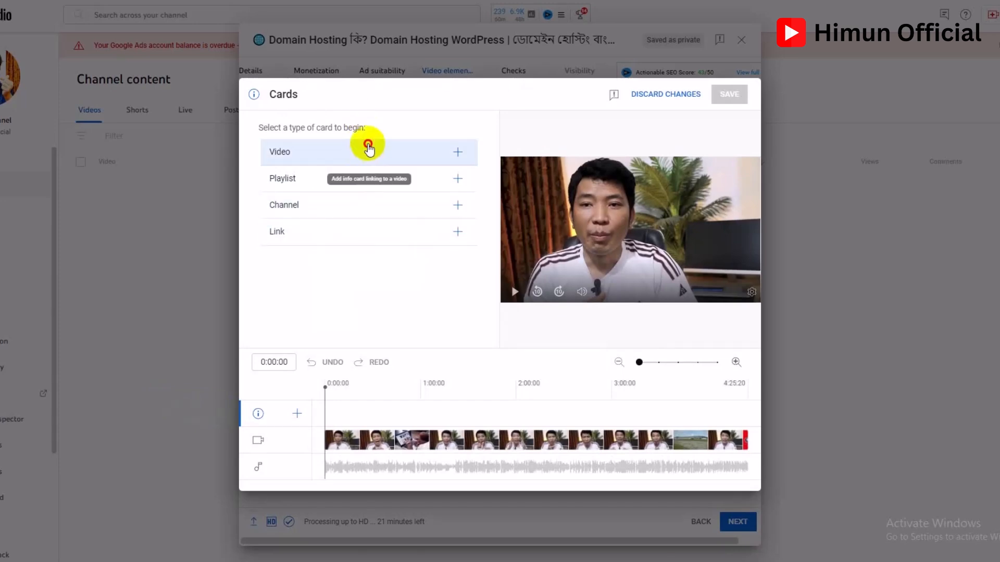
pyautogui.click(366, 150)
pyautogui.click(375, 210)
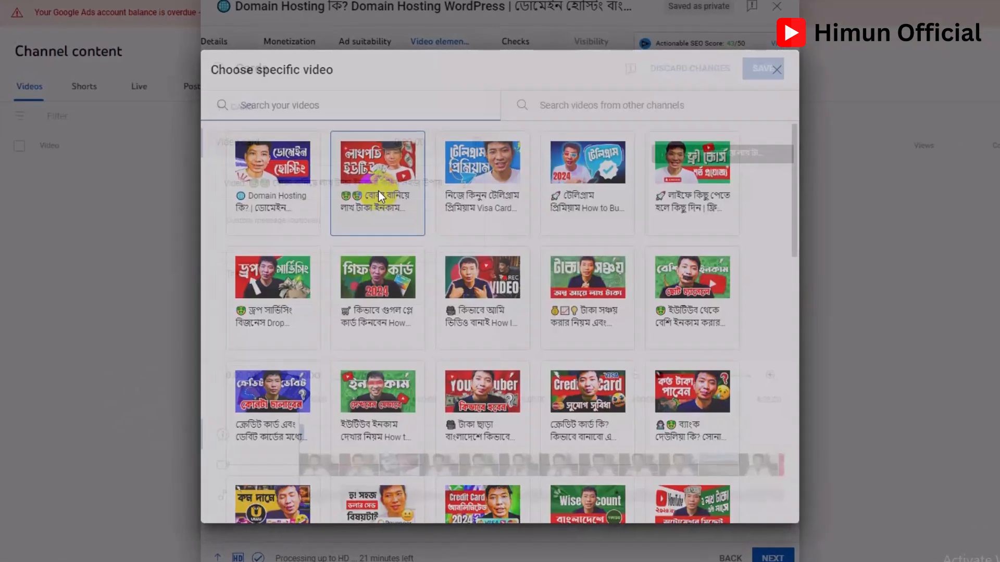
pyautogui.moveTo(327, 414)
pyautogui.mouseDown()
pyautogui.moveTo(443, 417)
pyautogui.moveTo(415, 437)
pyautogui.mouseUp()
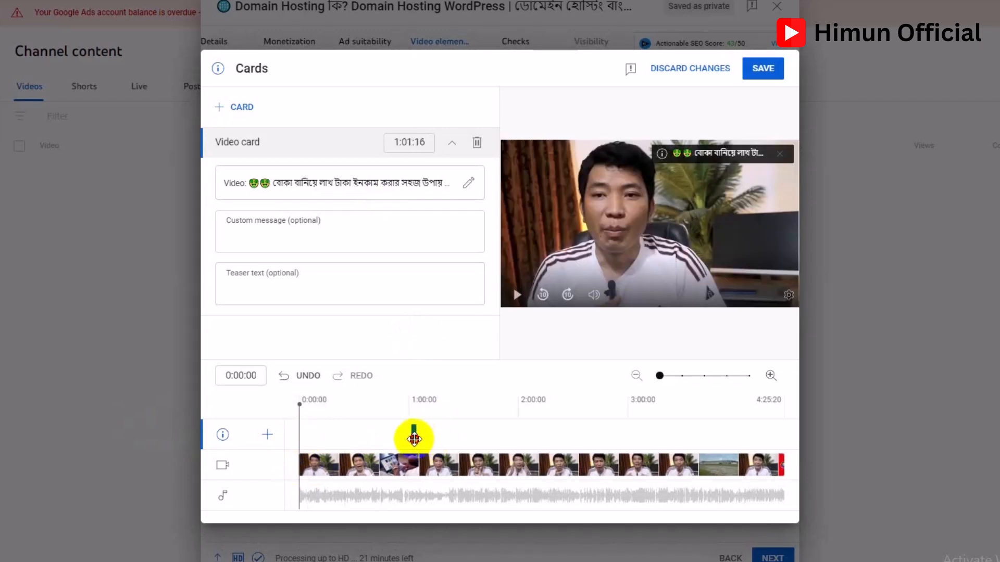
# Add a second video card at 1:57:07 featuring the "How to Buy Telegram Premium in Bangladesh" video.
pyautogui.moveTo(306, 411); pyautogui.dragTo(514, 413)
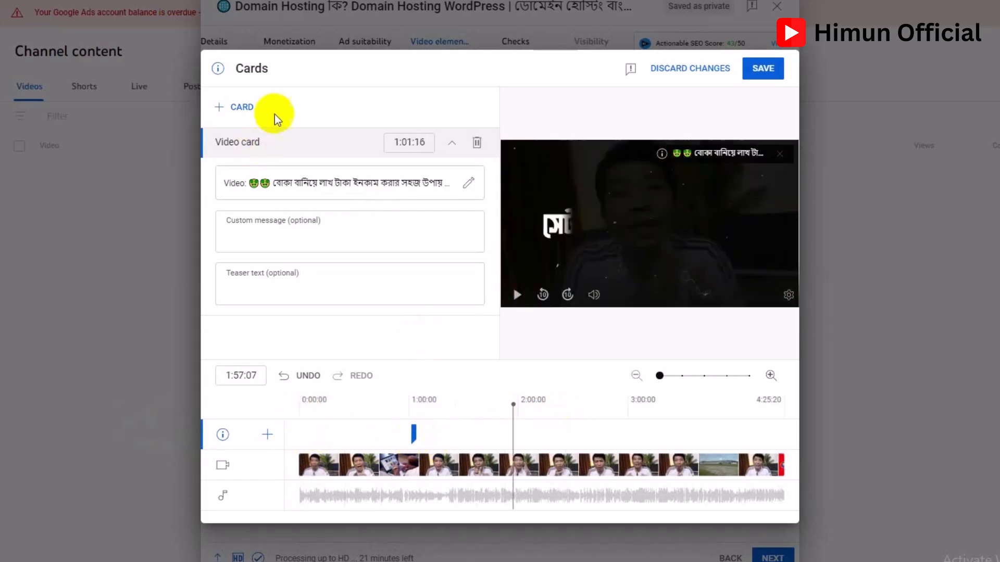
pyautogui.click(254, 106)
pyautogui.click(245, 103)
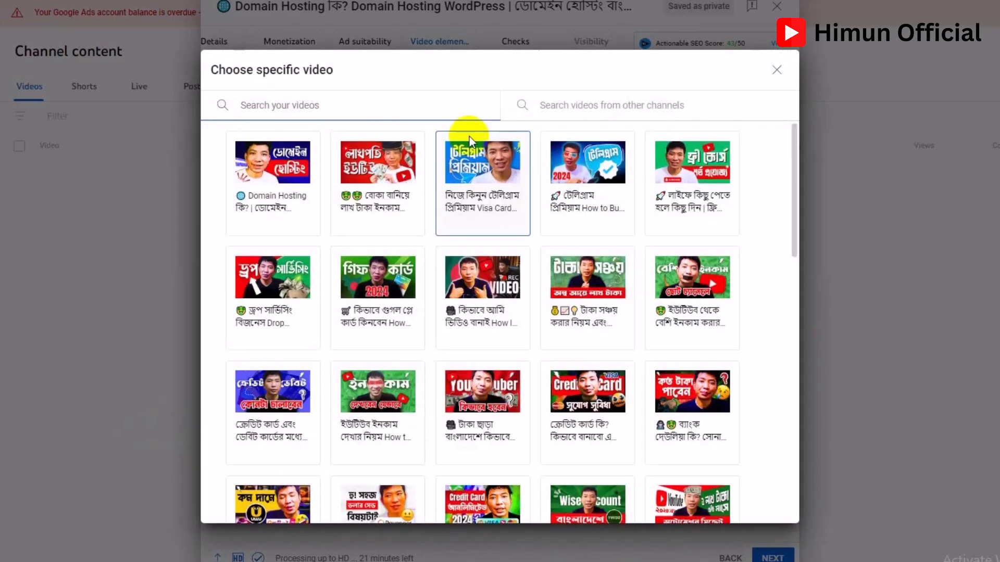
pyautogui.click(599, 172)
# Add video cards for the "Drop Servicing Business" video at 2:50:29 and the "ইউটিউব থেকে বেশি ইনকাম করার" video at 3:25:24.
pyautogui.moveTo(512, 403); pyautogui.dragTo(611, 411)
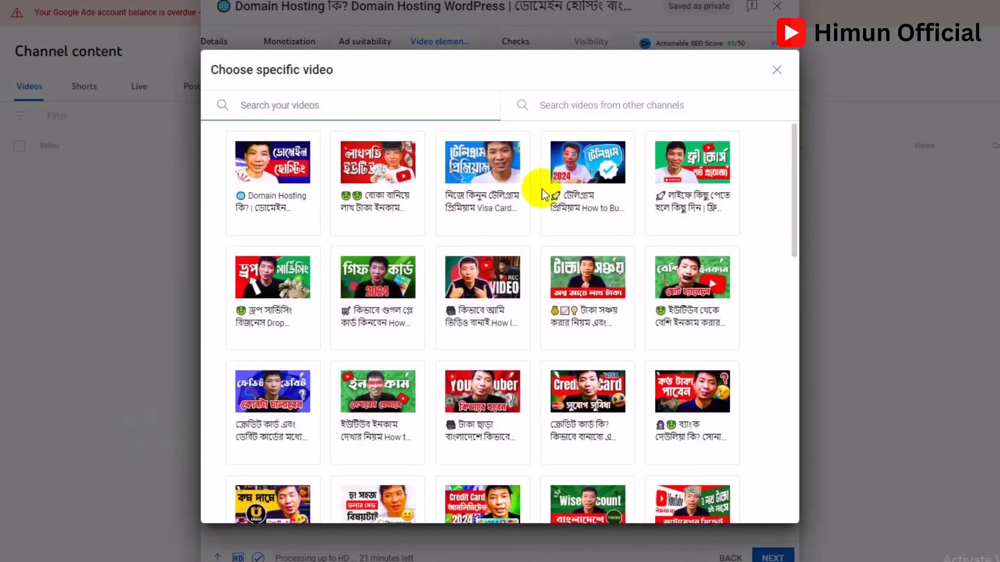
pyautogui.click(290, 328)
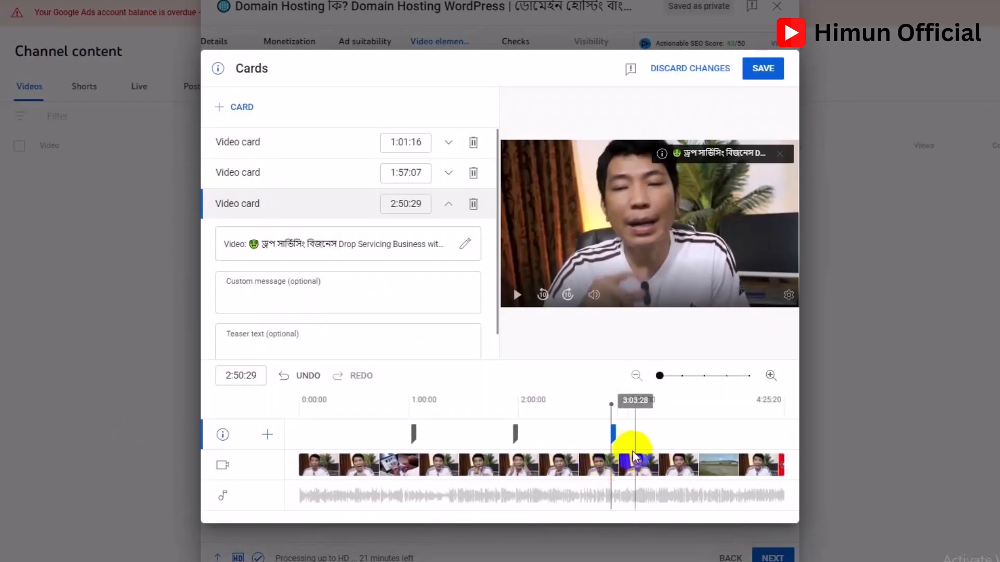
pyautogui.moveTo(611, 406); pyautogui.dragTo(676, 405)
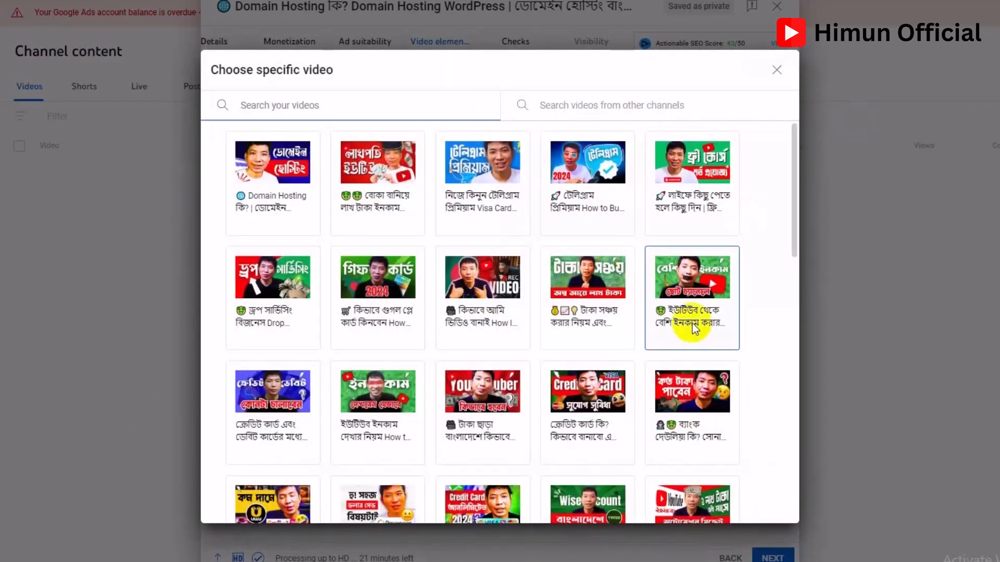
pyautogui.click(693, 321)
# Add a fifth video card at 3:56:28 featuring the "Facebook Ads & Play Store" credit card video and save the cards.
pyautogui.moveTo(673, 412); pyautogui.dragTo(731, 408)
pyautogui.click(242, 107)
pyautogui.click(263, 103)
pyautogui.click(460, 516)
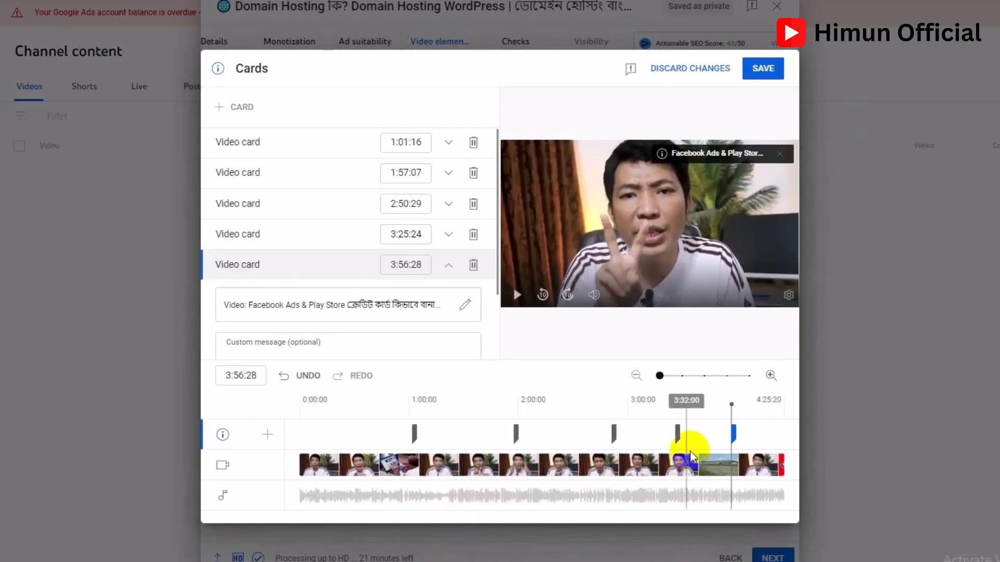
pyautogui.moveTo(732, 408); pyautogui.dragTo(339, 426)
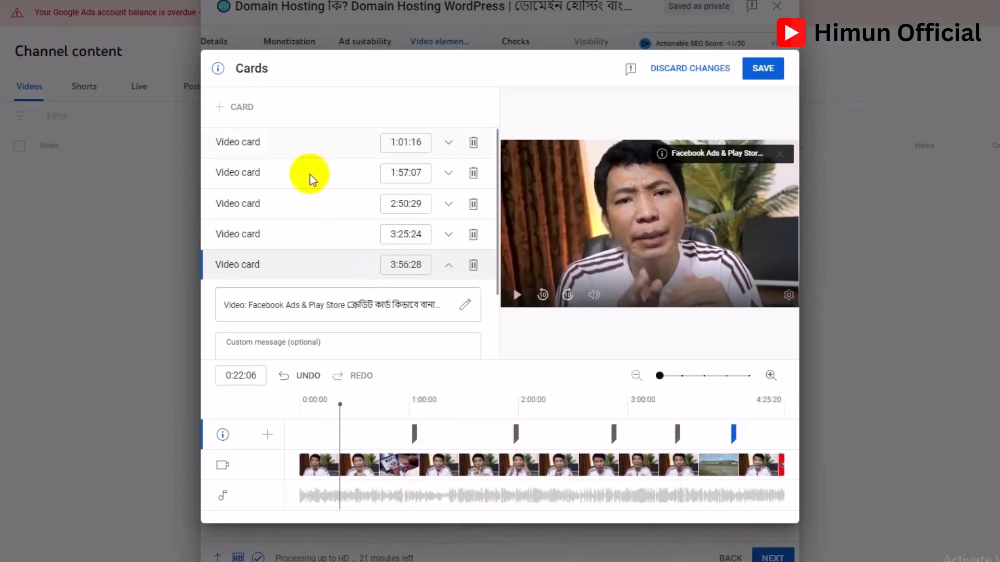
pyautogui.click(764, 69)
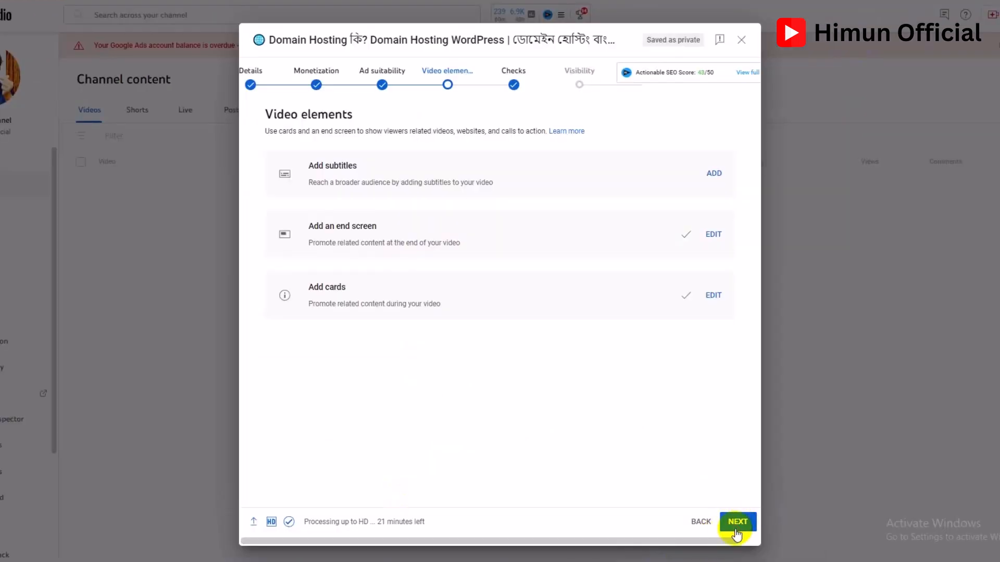
# Review the copyright and ad suitability check results for the video and proceed to its visibility settings.
pyautogui.click(736, 527)
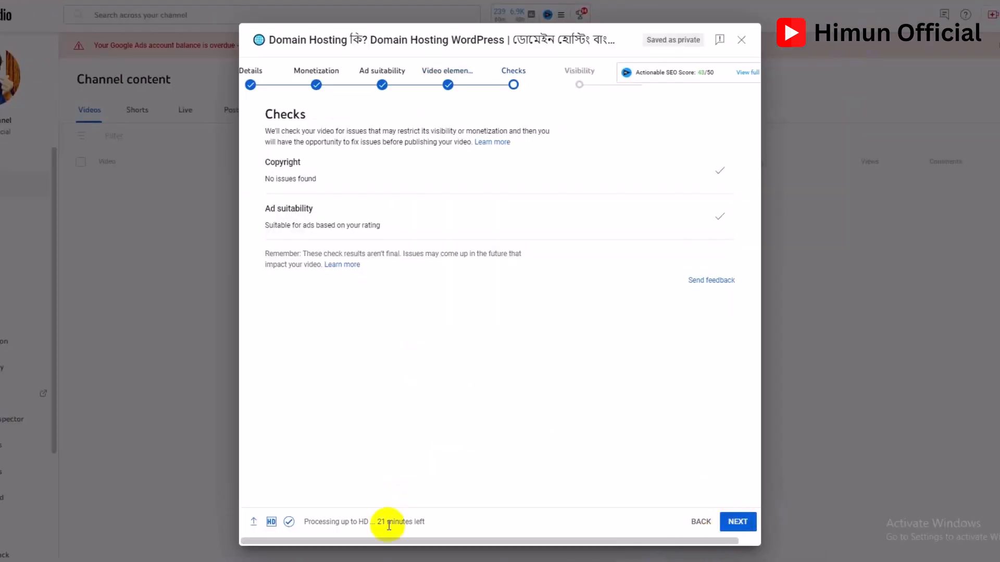
pyautogui.moveTo(307, 522); pyautogui.dragTo(426, 522)
pyautogui.moveTo(361, 521); pyautogui.dragTo(453, 520)
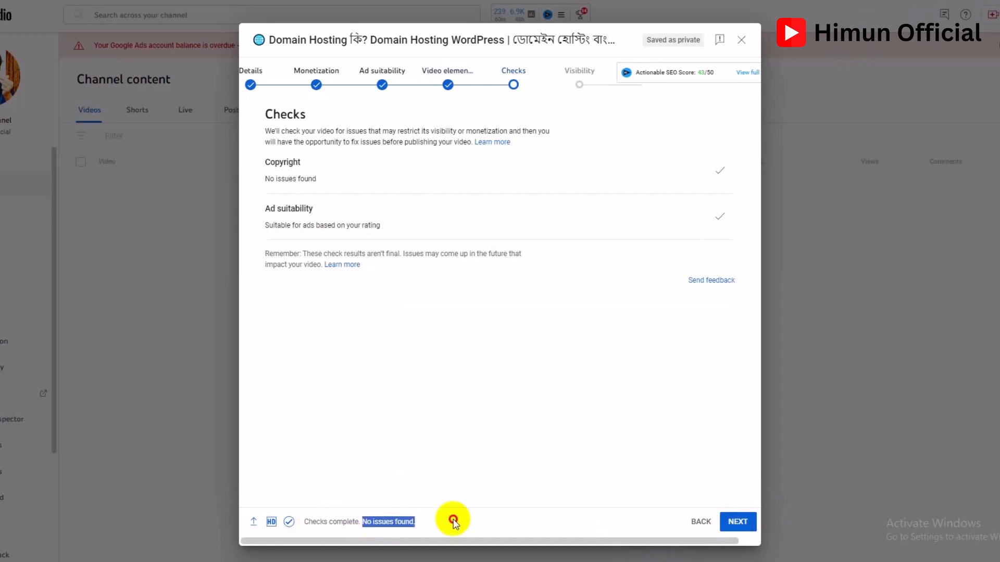
pyautogui.click(457, 520)
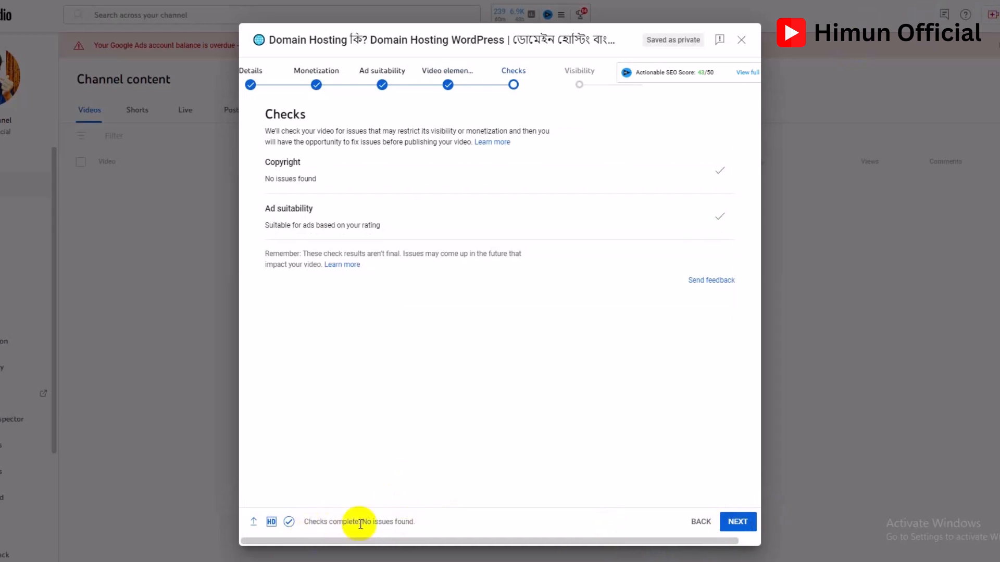
pyautogui.click(738, 522)
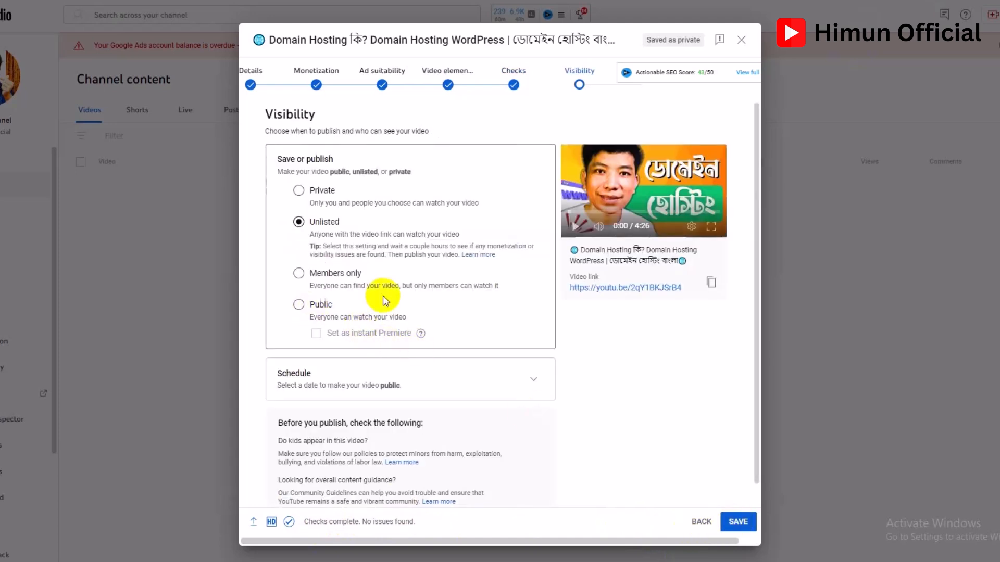
# Try the Private, Unlisted and Public visibility options, setting Public as an instant Premiere.
pyautogui.scroll(-1, 442, 294)
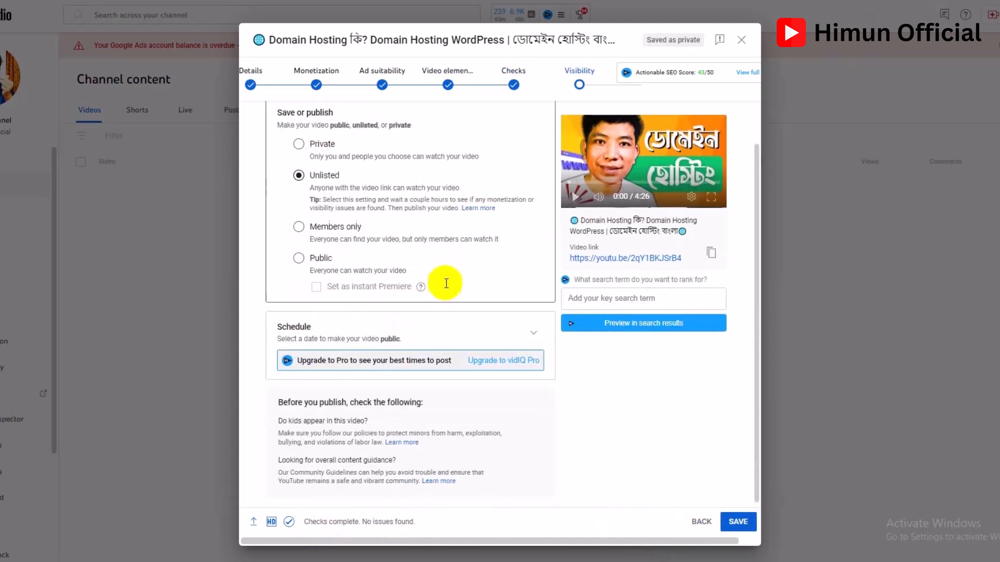
pyautogui.click(299, 141)
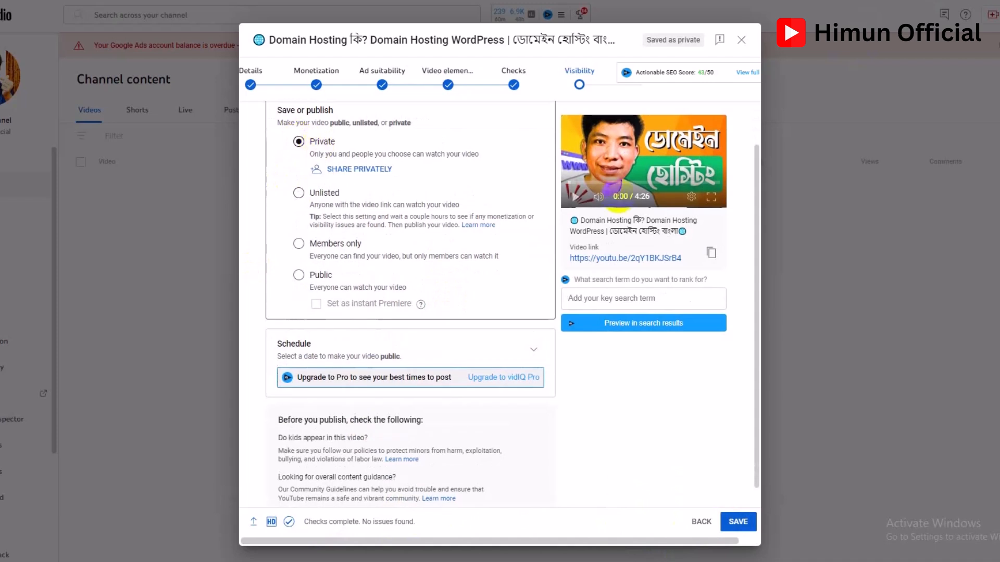
pyautogui.click(298, 193)
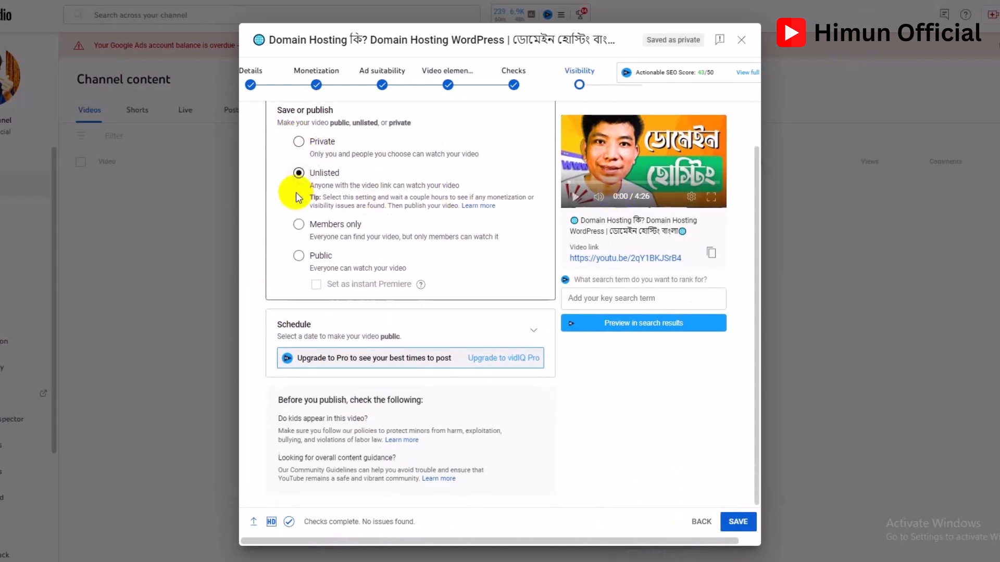
pyautogui.click(698, 255)
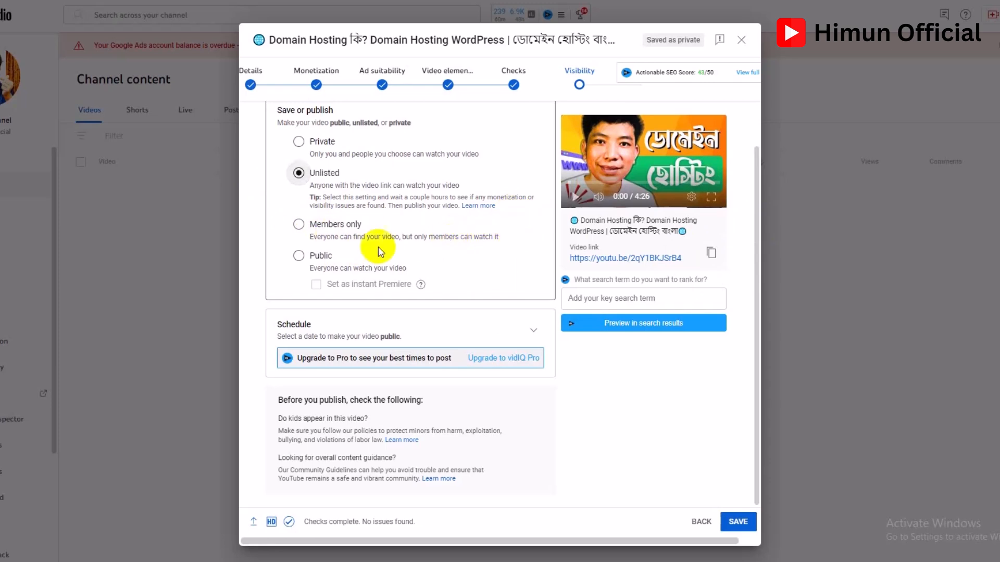
pyautogui.click(299, 256)
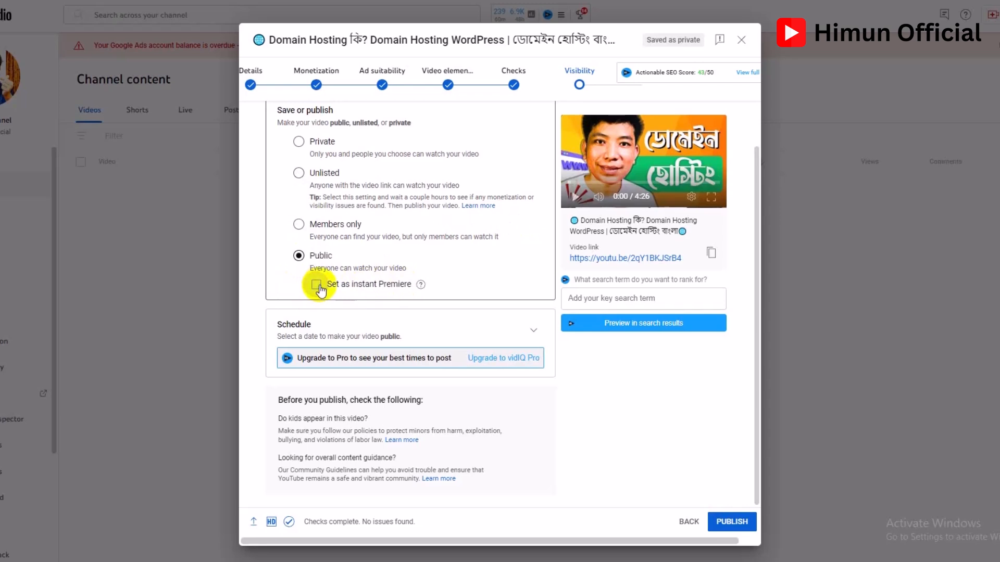
pyautogui.click(724, 521)
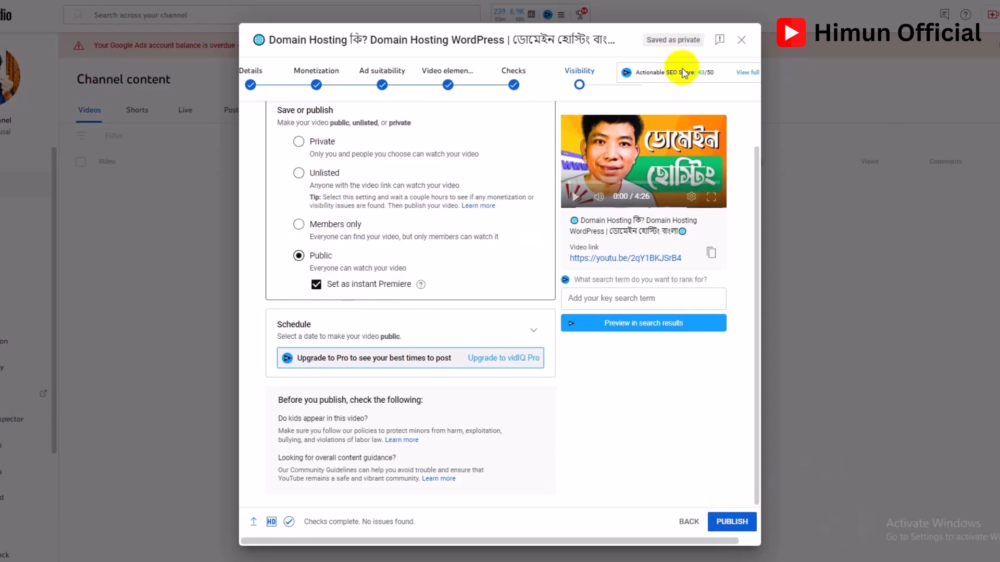
# Set the Domain Hosting video's visibility to Unlisted and save it.
pyautogui.click(300, 172)
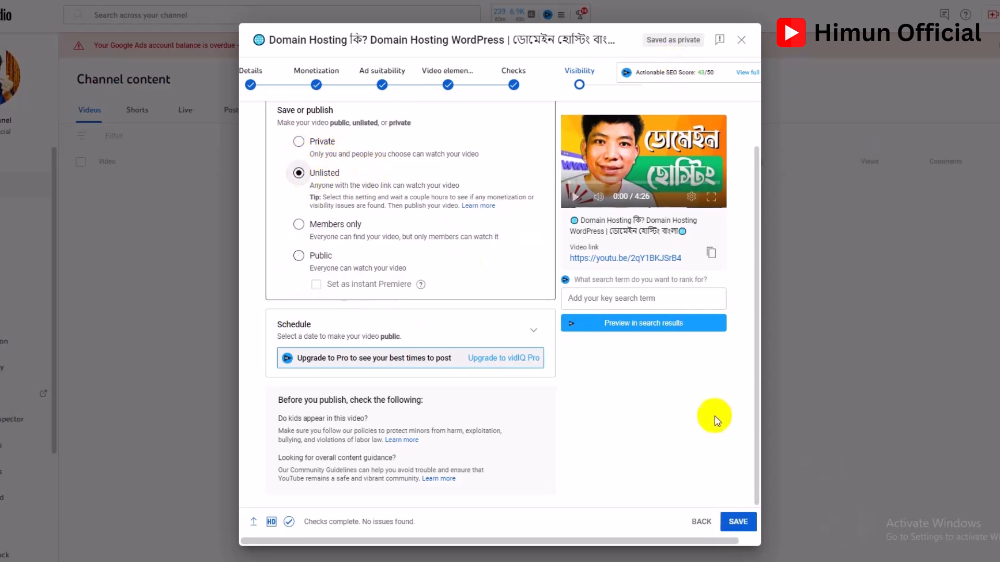
pyautogui.click(745, 525)
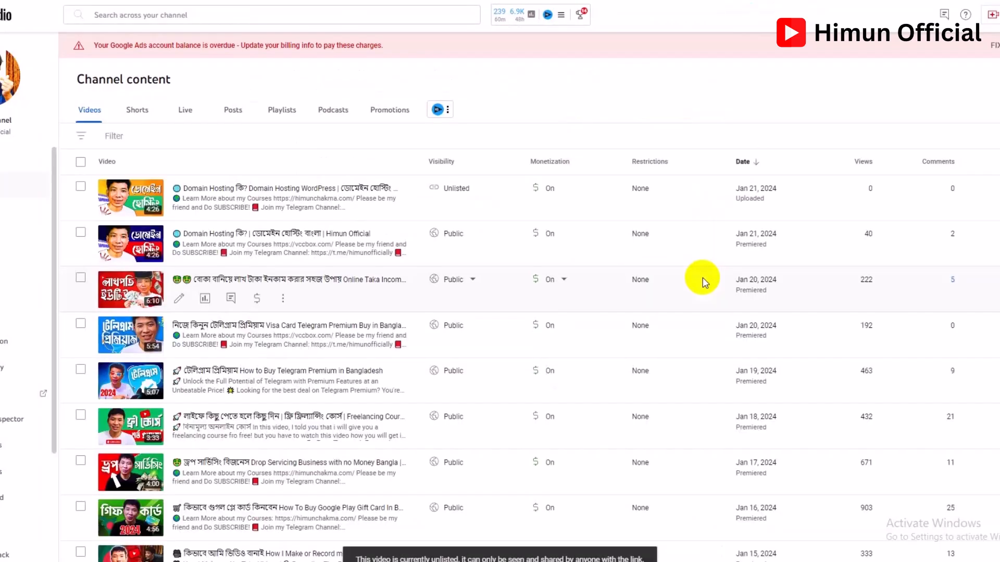
# Open the analytics of the "How to Buy Telegram Premium in Bangladesh" video and examine its reach and traffic sources.
pyautogui.scroll(-3, 537, 307)
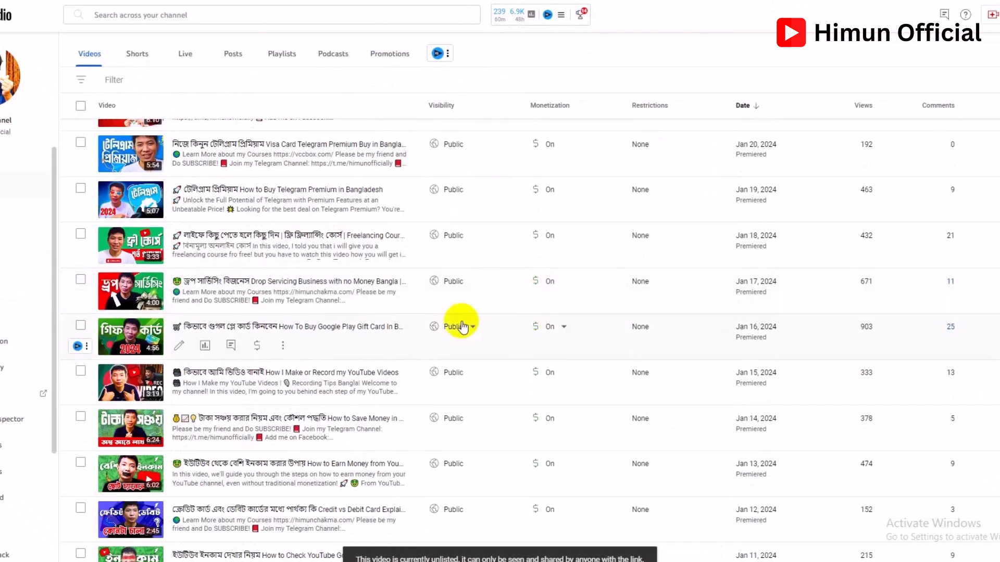
pyautogui.scroll(2, 535, 83)
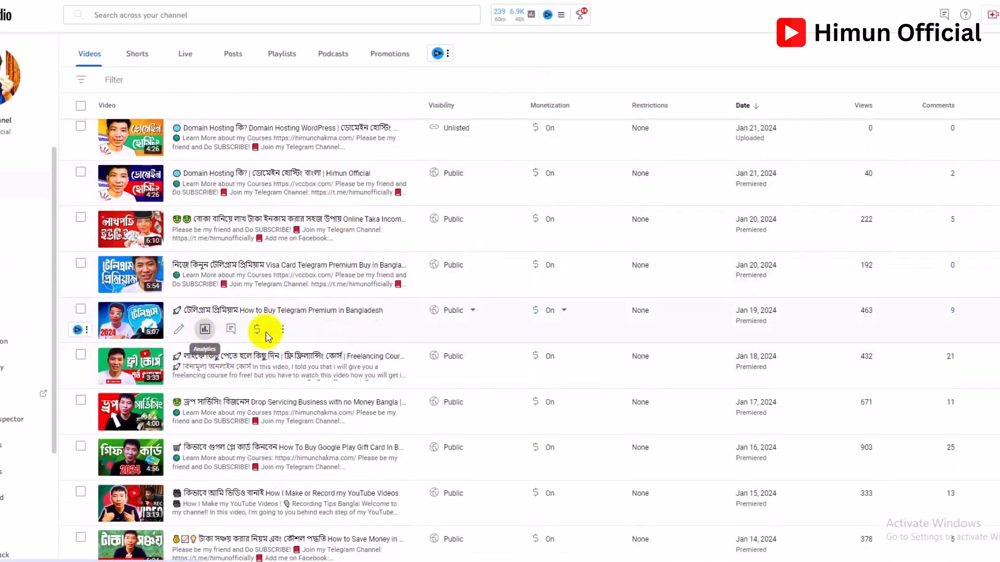
pyautogui.click(206, 331)
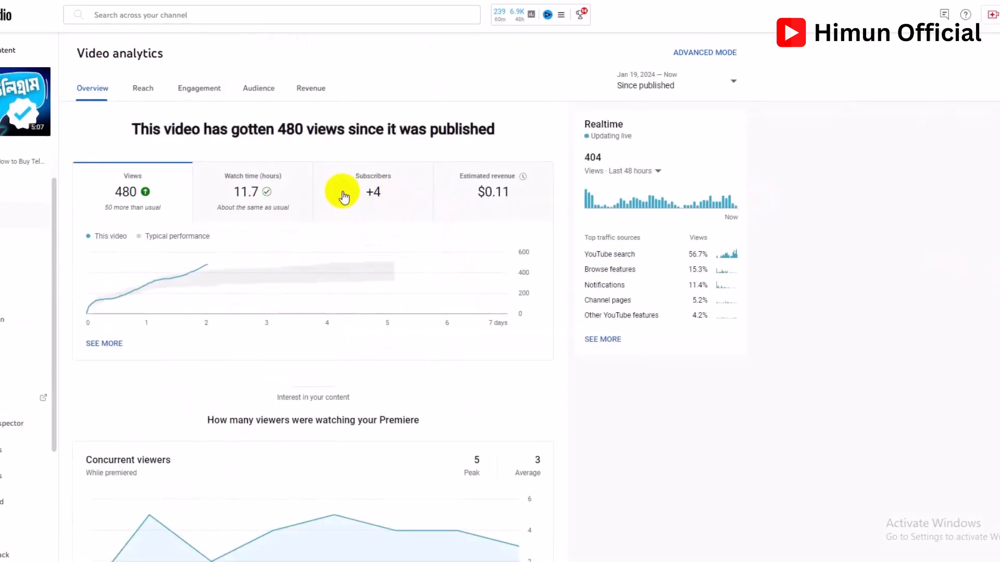
pyautogui.click(144, 89)
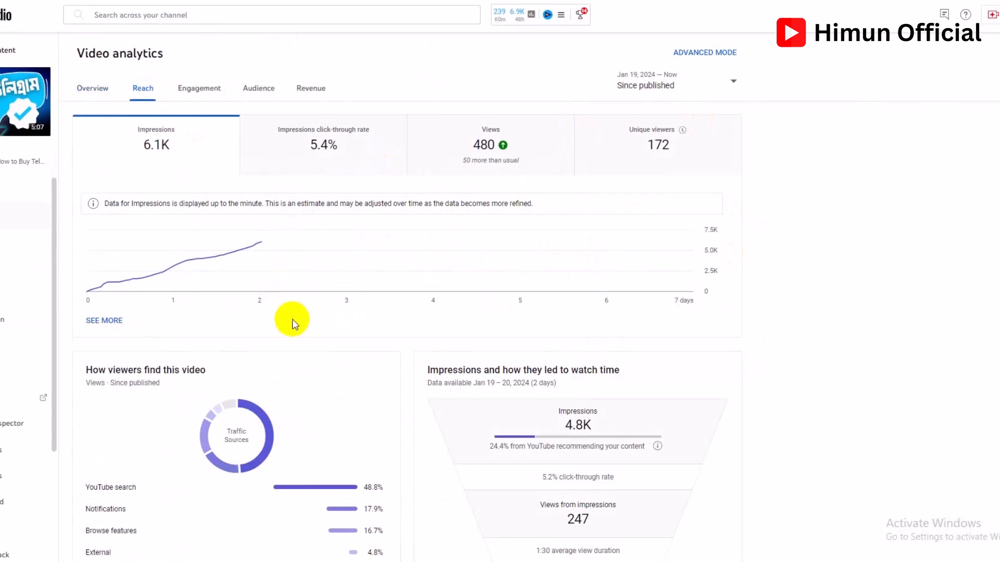
pyautogui.scroll(-5, 292, 319)
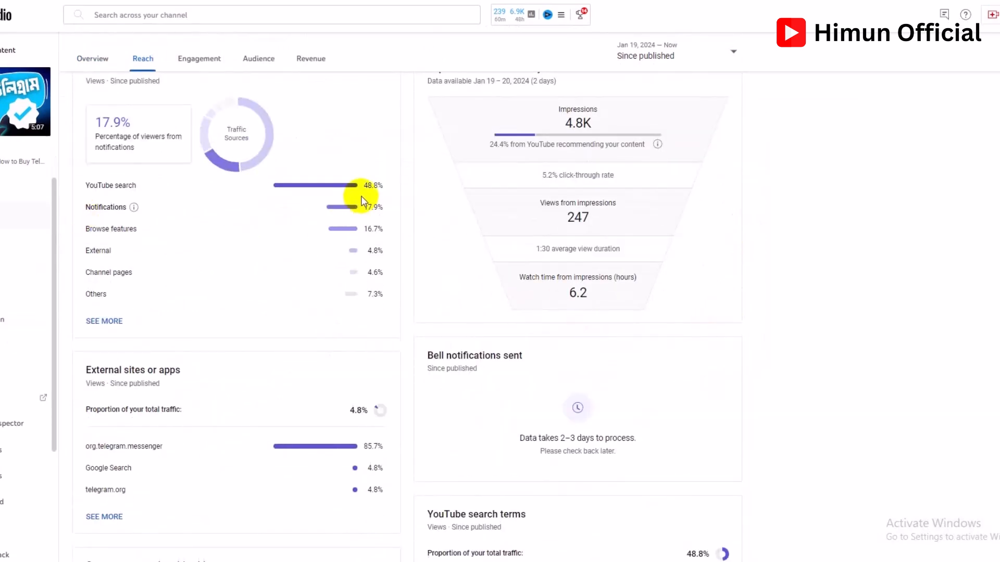
pyautogui.scroll(1, 357, 196)
pyautogui.scroll(4, 307, 257)
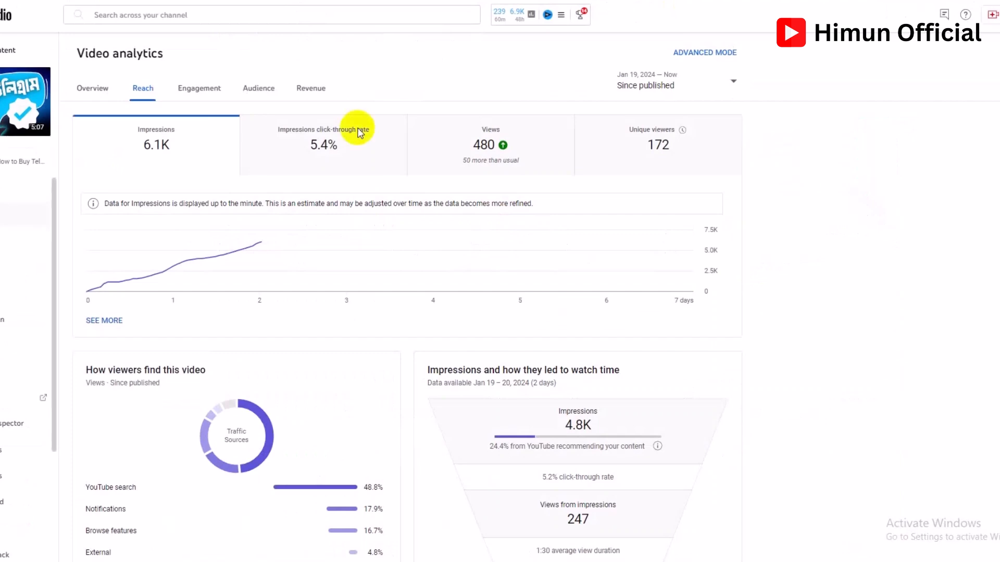
pyautogui.scroll(-4, 263, 401)
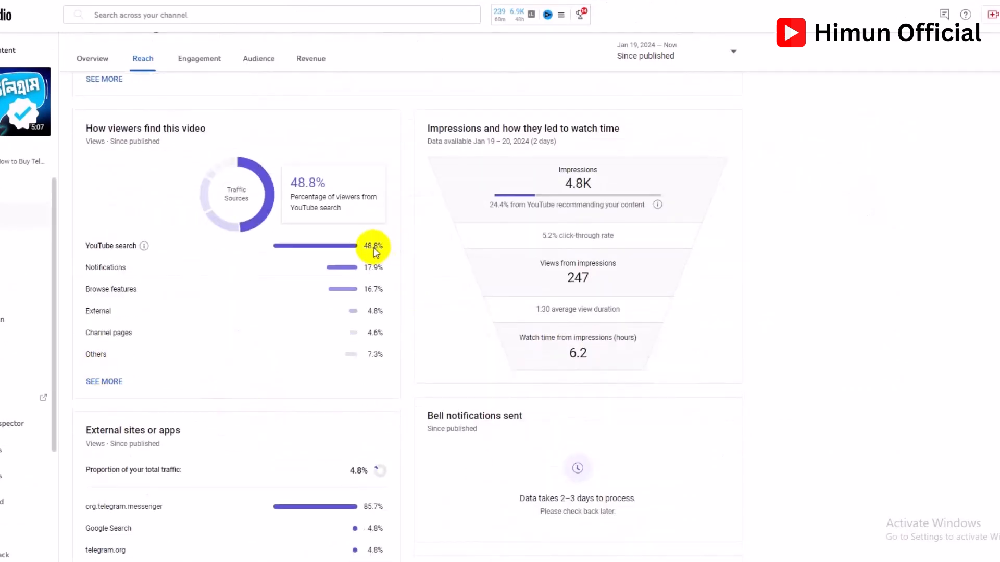
# Expand the Telegram Premium video's traffic sources into the detailed report and highlight the views from YouTube search.
pyautogui.click(102, 382)
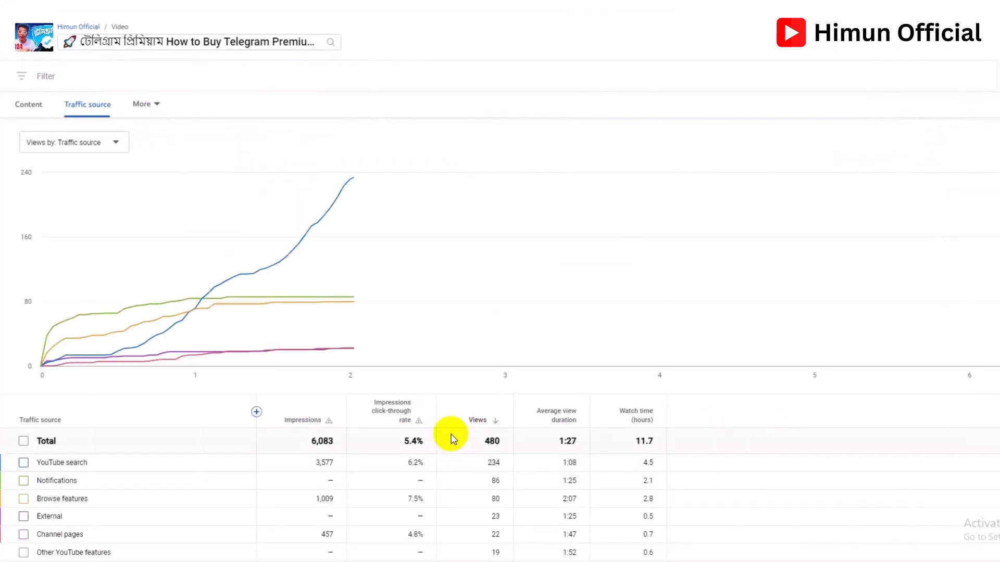
pyautogui.scroll(-2, 441, 418)
pyautogui.doubleClick(505, 375)
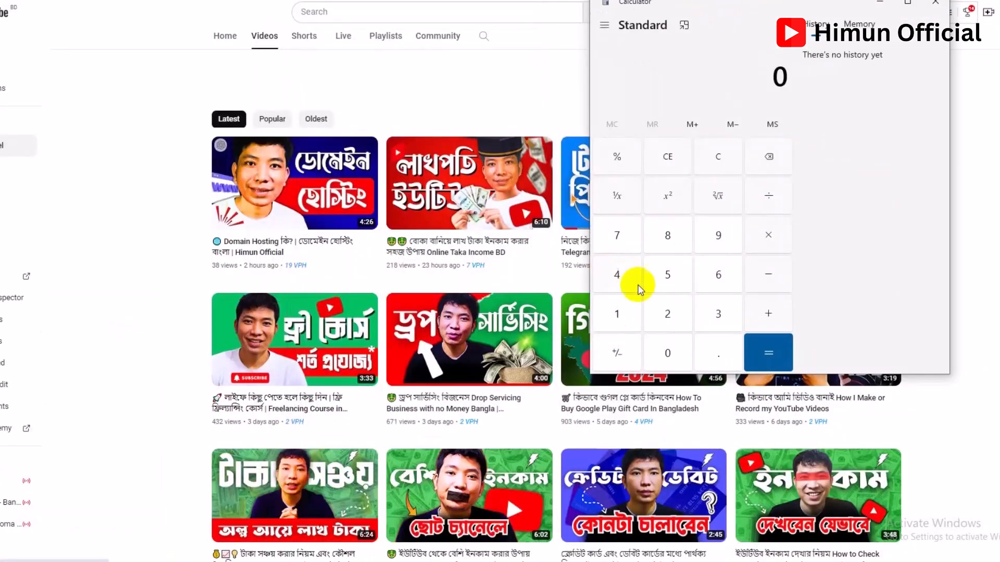
# Switch to Calculator and subtract the 234 YouTube search views from 460.
pyautogui.click(133, 416)
pyautogui.click(503, 398)
pyautogui.click(326, 514)
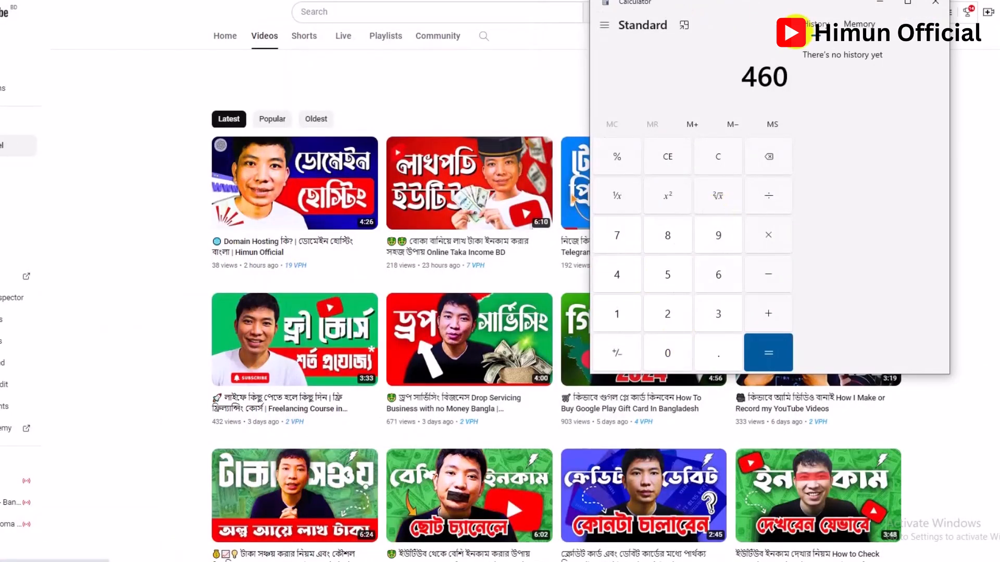
pyautogui.moveTo(737, 1); pyautogui.dragTo(729, 15)
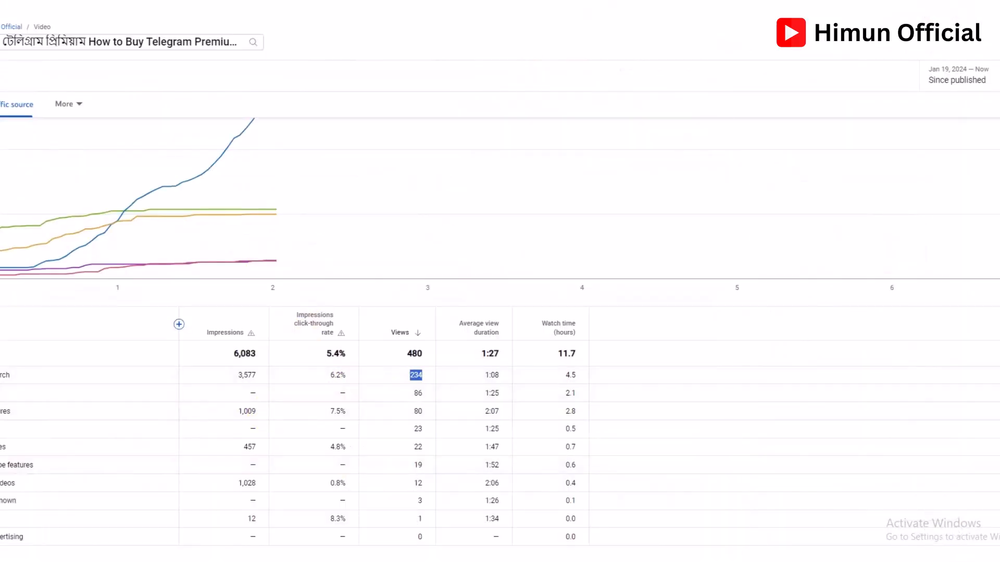
pyautogui.hotkey('alt', 'Tab')
pyautogui.click(768, 284)
pyautogui.click(669, 319)
pyautogui.click(718, 318)
pyautogui.click(604, 276)
pyautogui.press('Return')
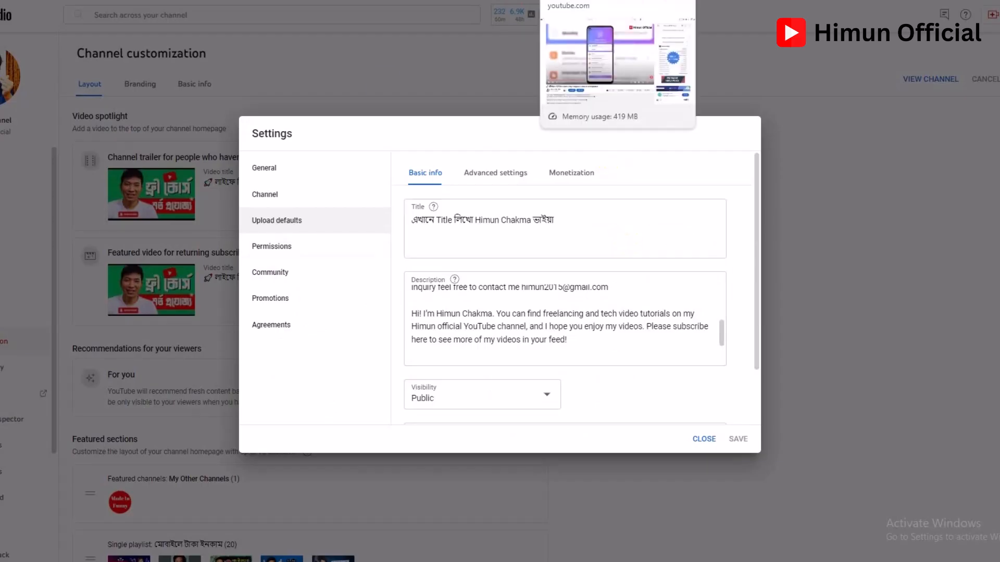
# Return to the Telegram Premium video's traffic source report in the browser and highlight its YouTube search views again.
pyautogui.click(567, 1)
pyautogui.click(711, 53)
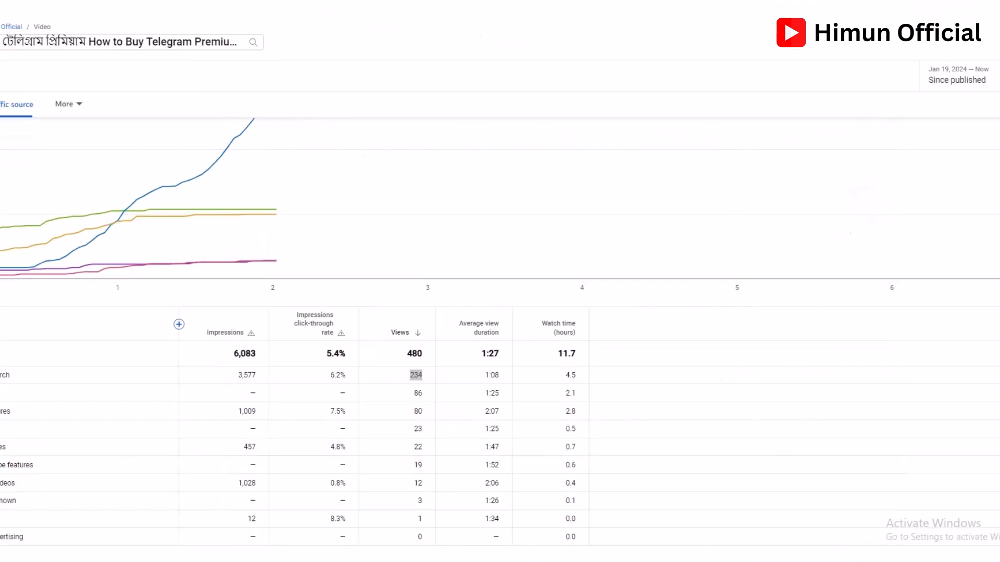
pyautogui.doubleClick(416, 375)
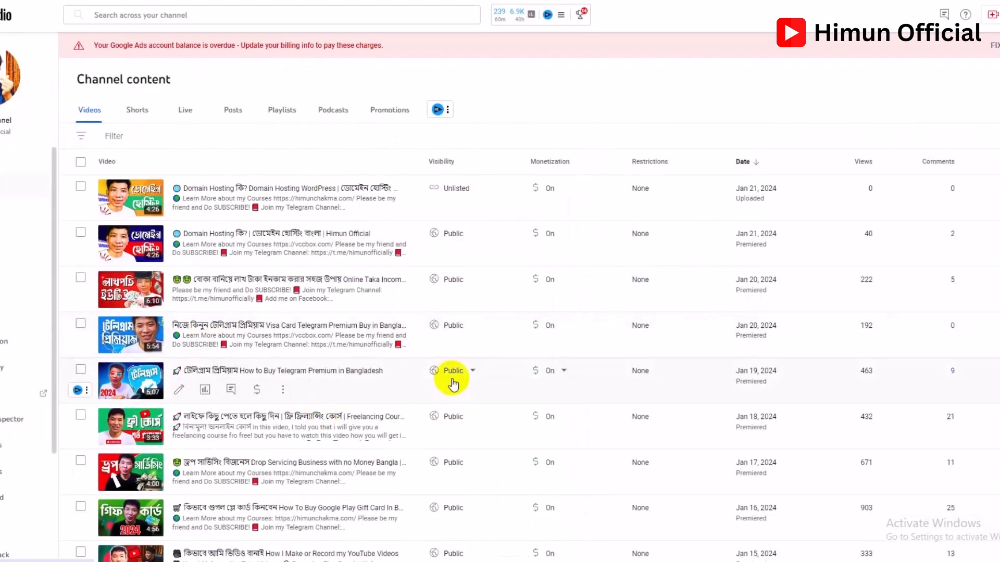
# Open the reach analytics of the "Drop Servicing Business" video and examine how viewers find it, especially through YouTube search.
pyautogui.scroll(-3, 446, 380)
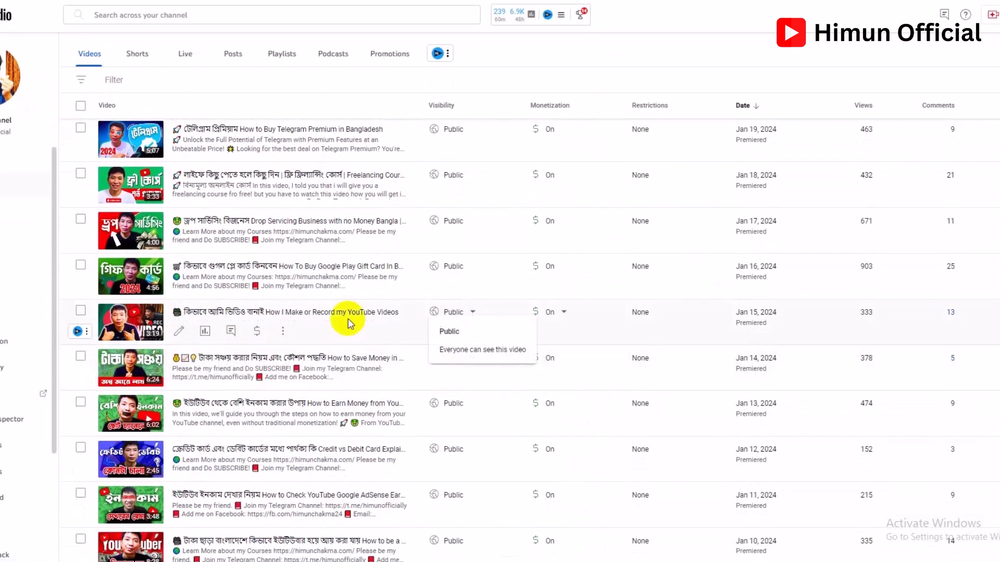
pyautogui.click(206, 240)
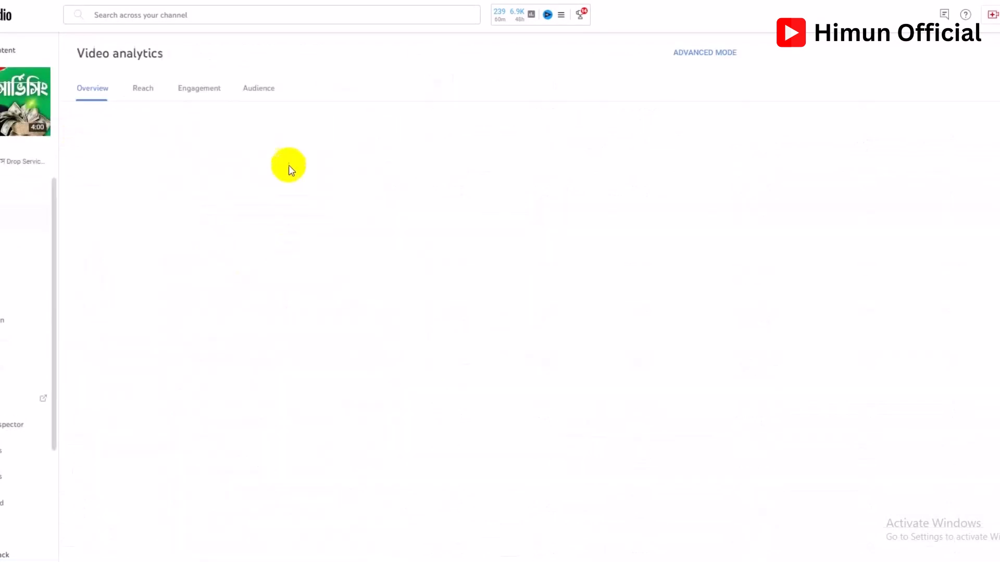
pyautogui.click(145, 89)
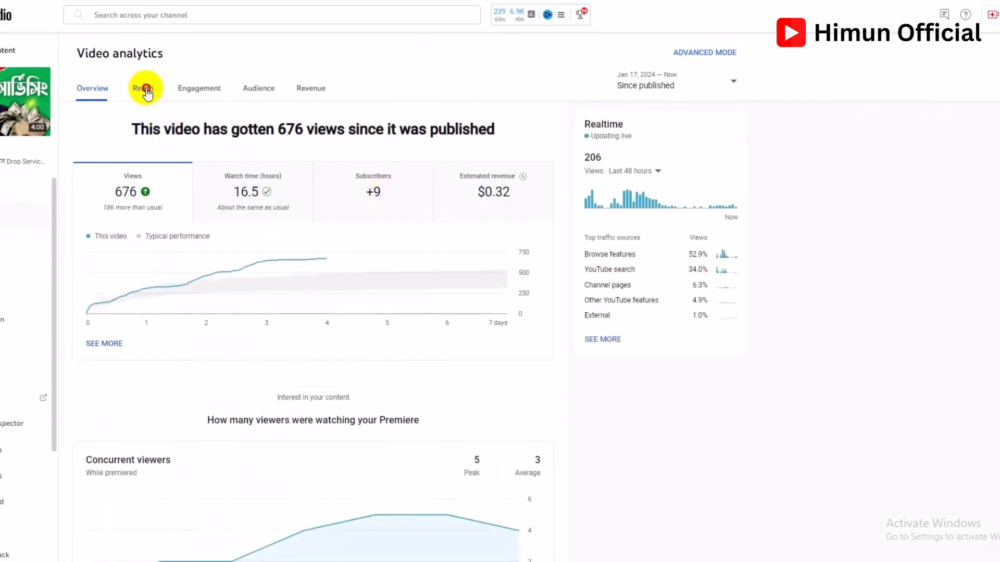
pyautogui.scroll(-4, 107, 263)
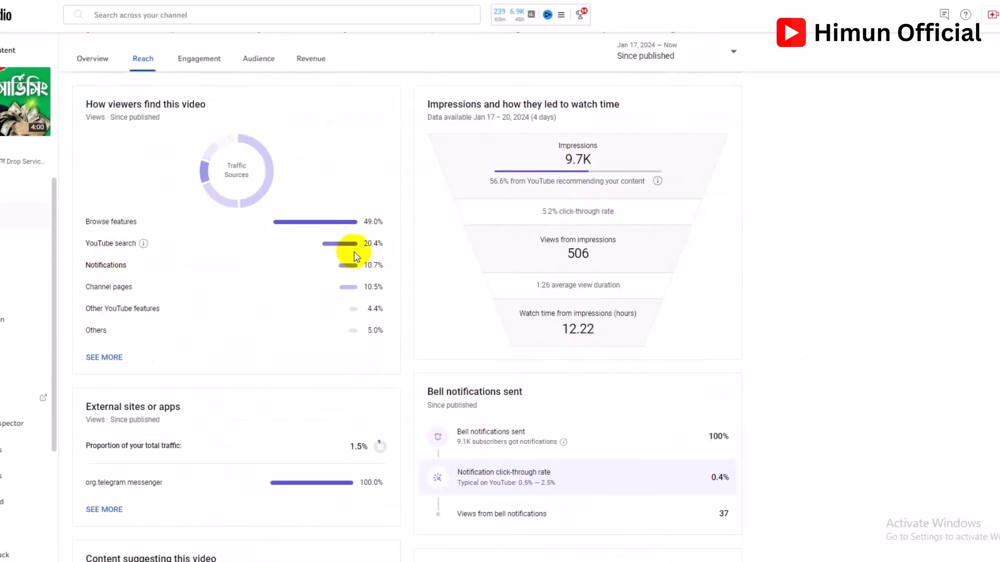
pyautogui.moveTo(368, 247)
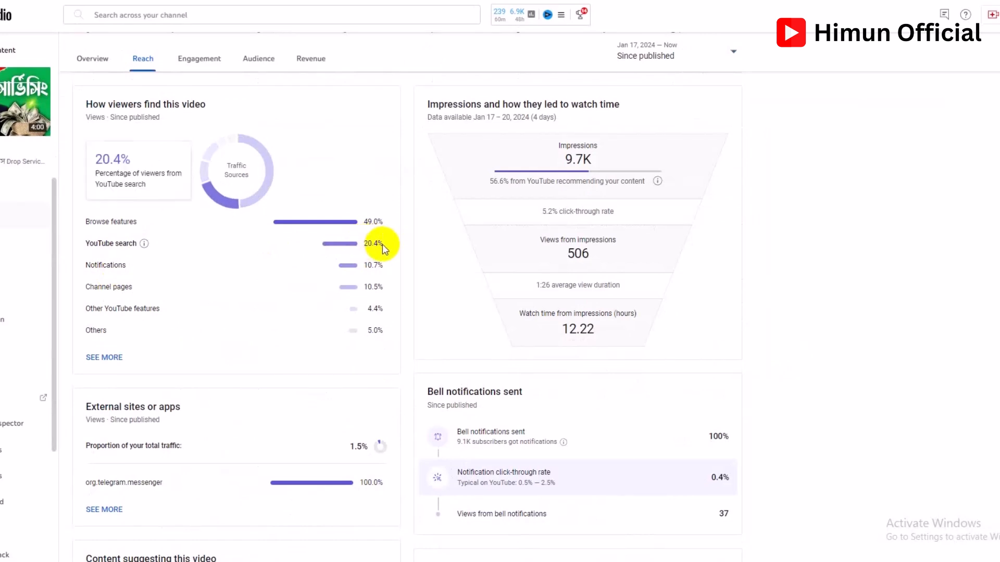
# Expand the Drop Servicing video's traffic sources into the detailed report and highlight its YouTube search views.
pyautogui.click(105, 357)
pyautogui.scroll(-2, 205, 458)
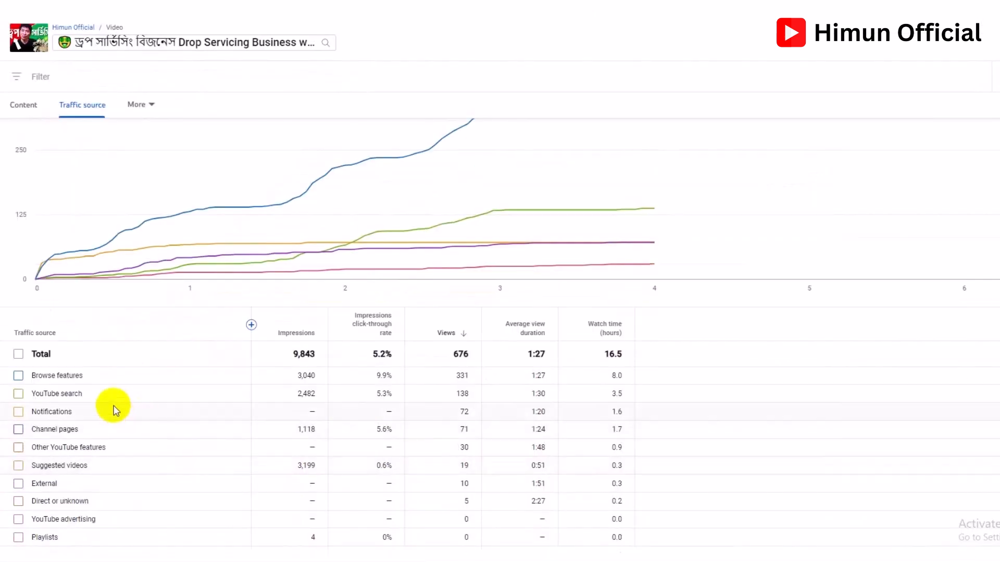
pyautogui.doubleClick(470, 394)
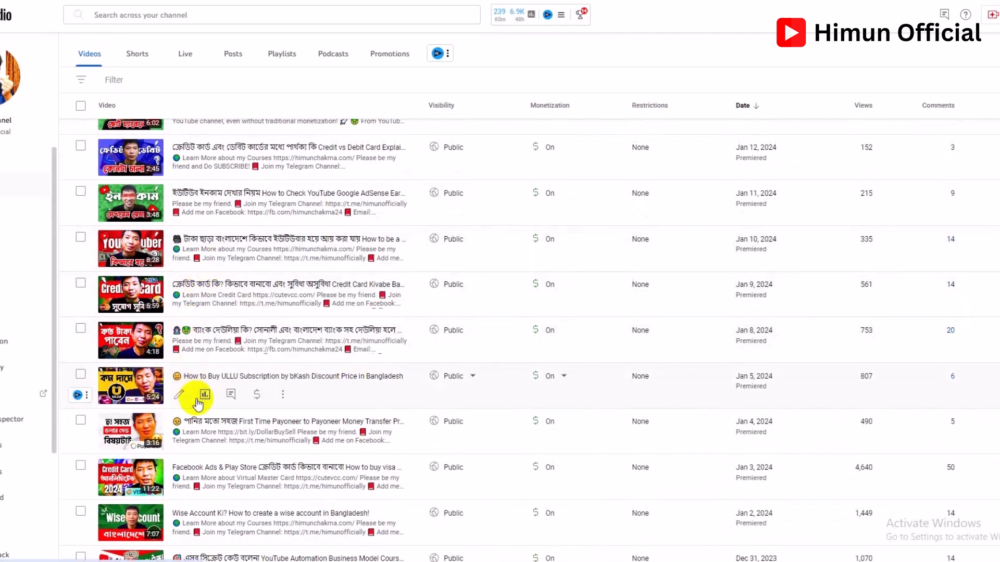
# Open the reach analytics of the "How to Buy ULLU Subscription" video and expand its traffic sources into the detailed report.
pyautogui.scroll(-2, 203, 364)
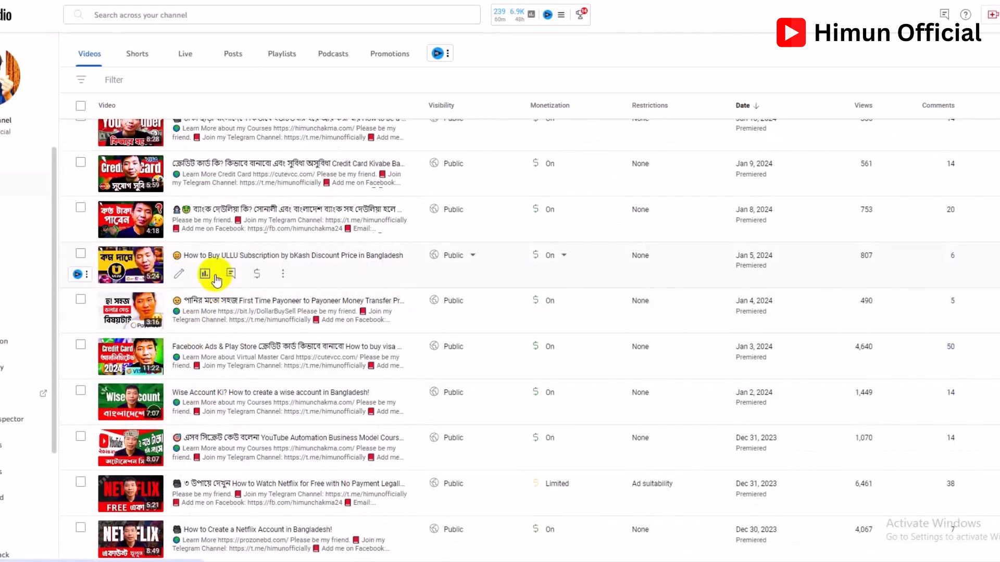
pyautogui.click(208, 274)
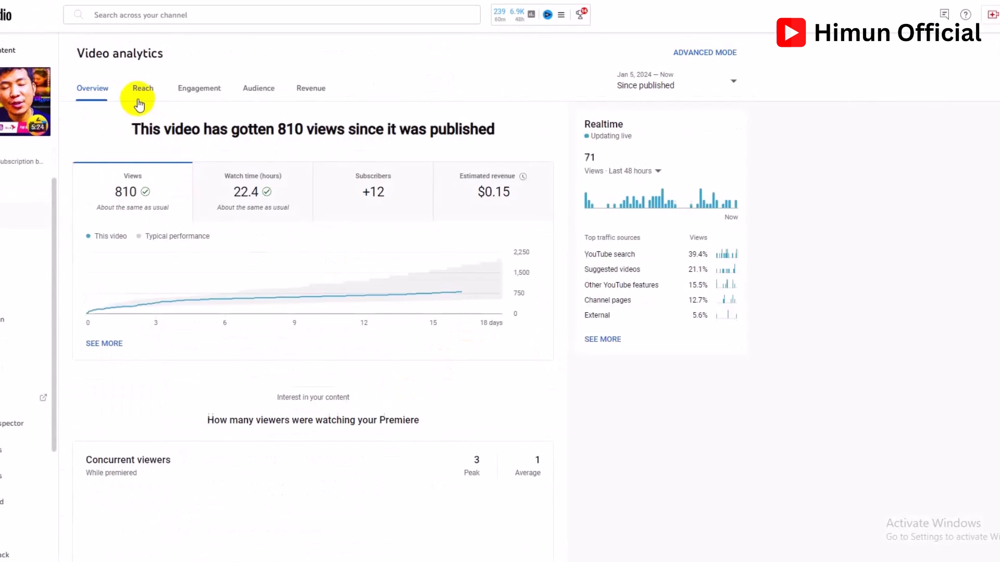
pyautogui.click(142, 91)
pyautogui.scroll(-3, 424, 272)
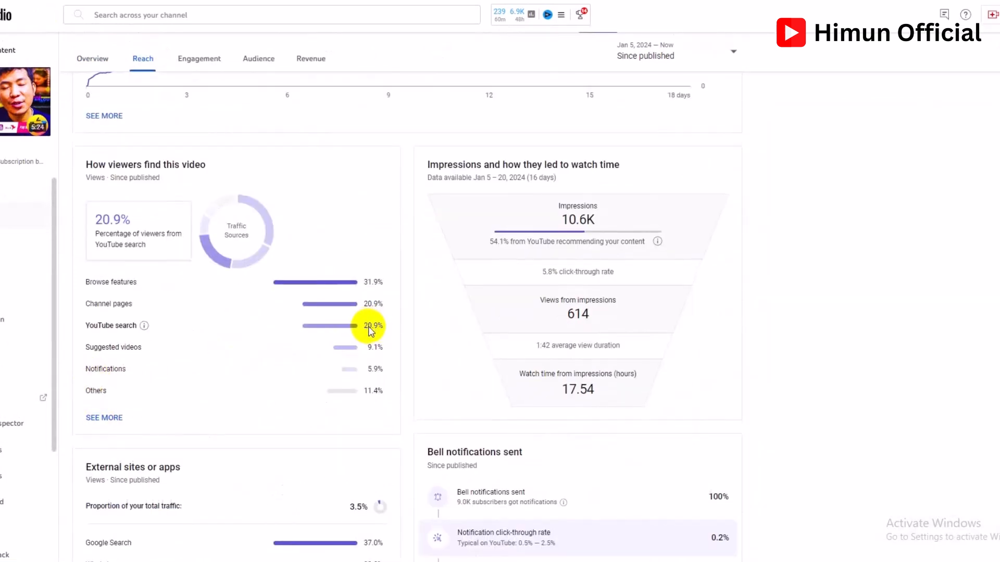
pyautogui.click(103, 416)
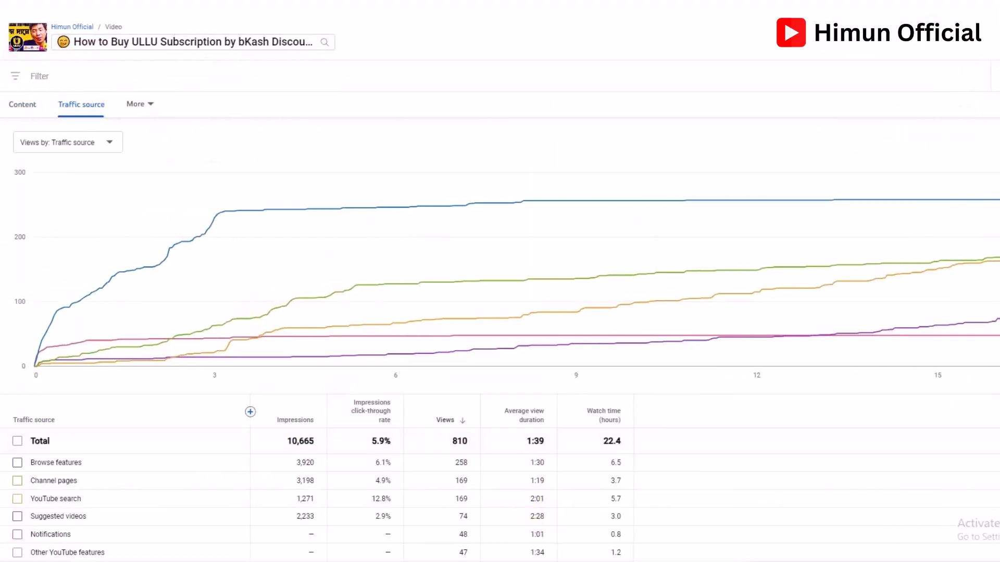
# Switch to the YouTube search window, search for "ullu subscription by bkash" and highlight the query above the results.
pyautogui.moveTo(659, 561)
pyautogui.click(660, 561)
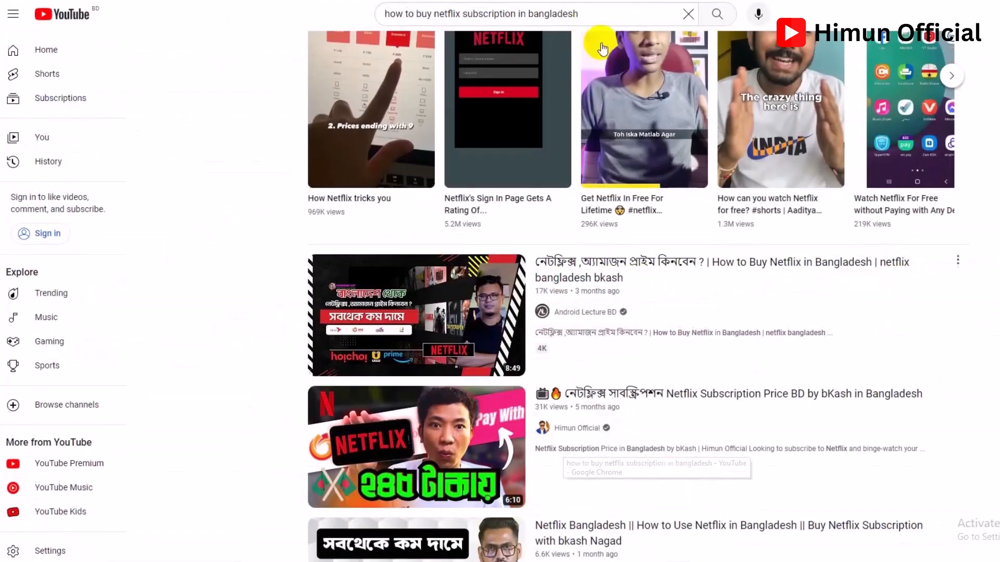
pyautogui.click(600, 15)
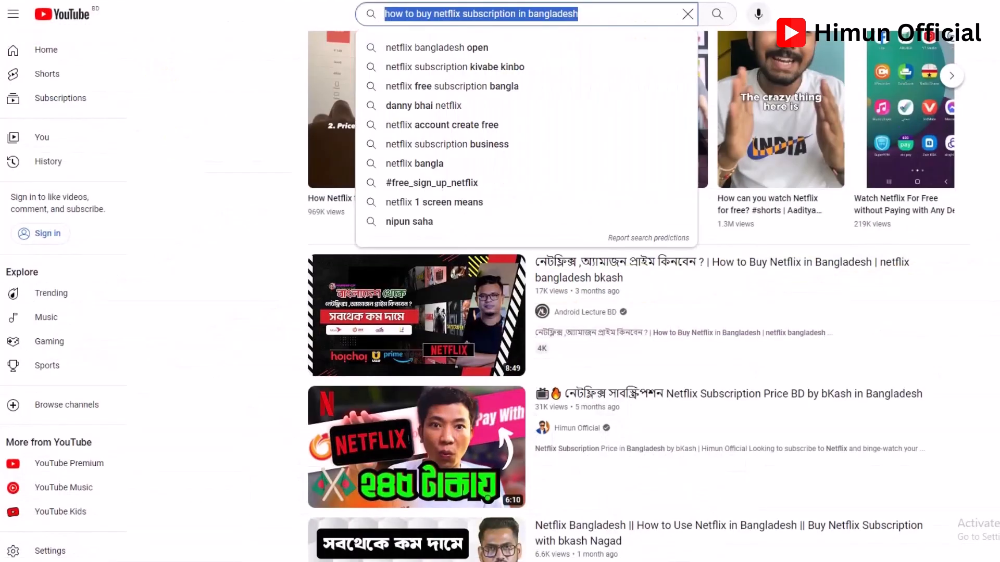
pyautogui.write('ullu subs')
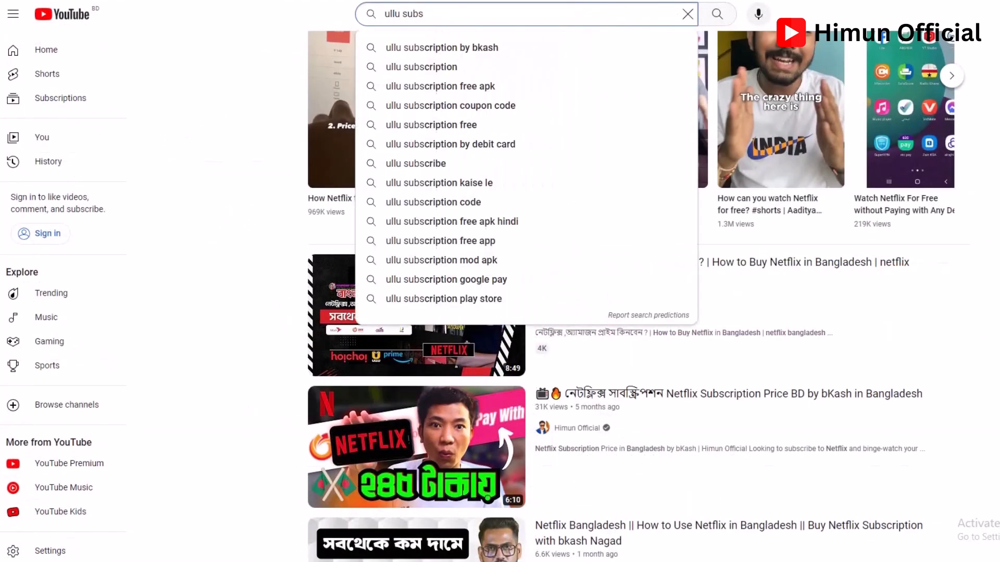
pyautogui.click(484, 47)
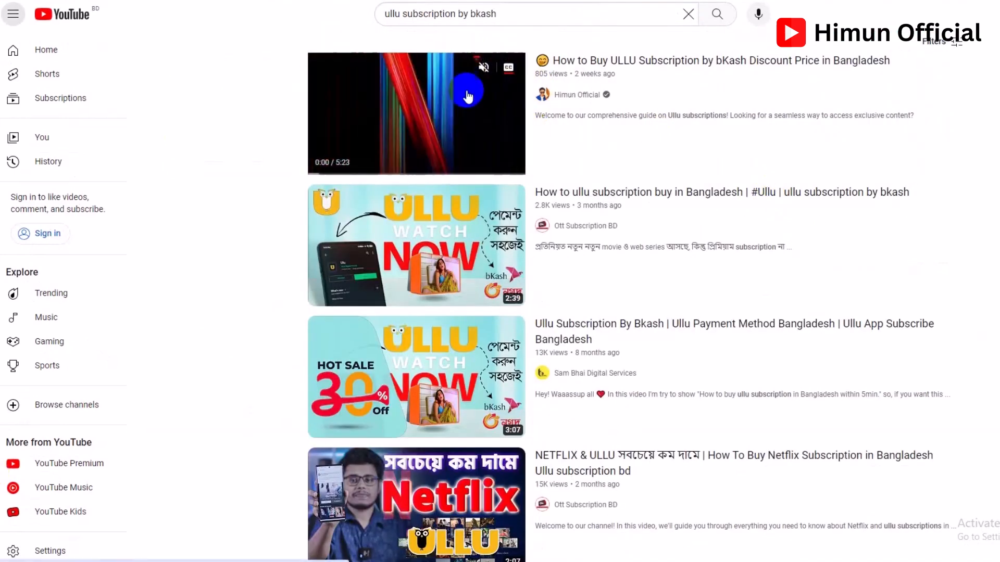
pyautogui.moveTo(556, 9); pyautogui.dragTo(337, 35)
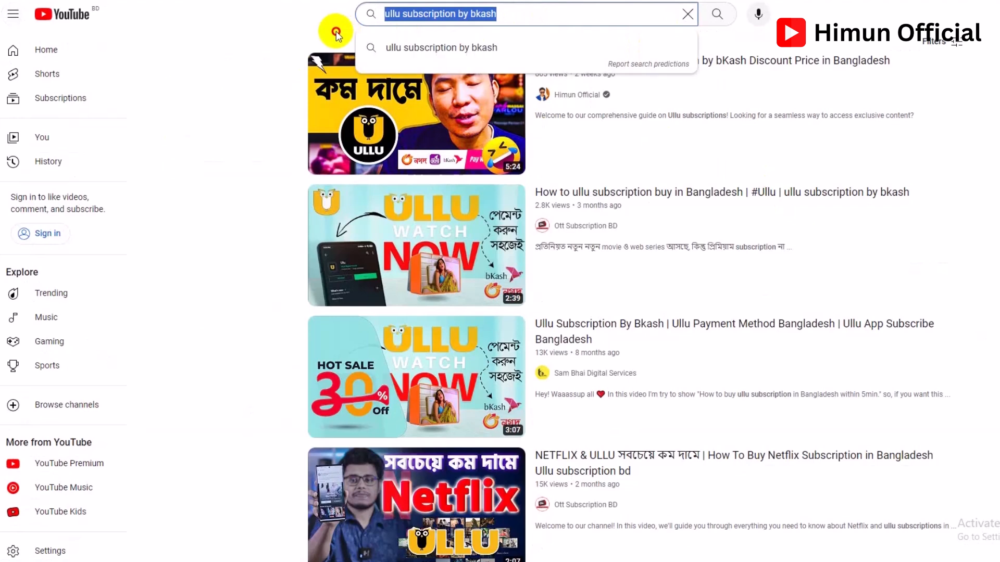
pyautogui.click(246, 182)
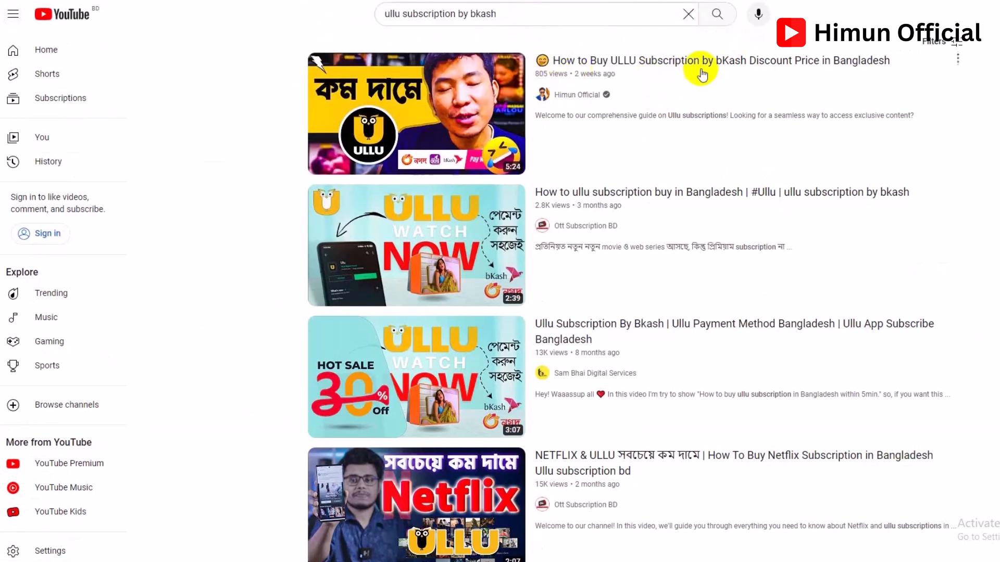
# Replace the query with "how to buy ullu subscription bd" and check the ULLU video's ranking in the results.
pyautogui.moveTo(551, 15); pyautogui.dragTo(189, 52)
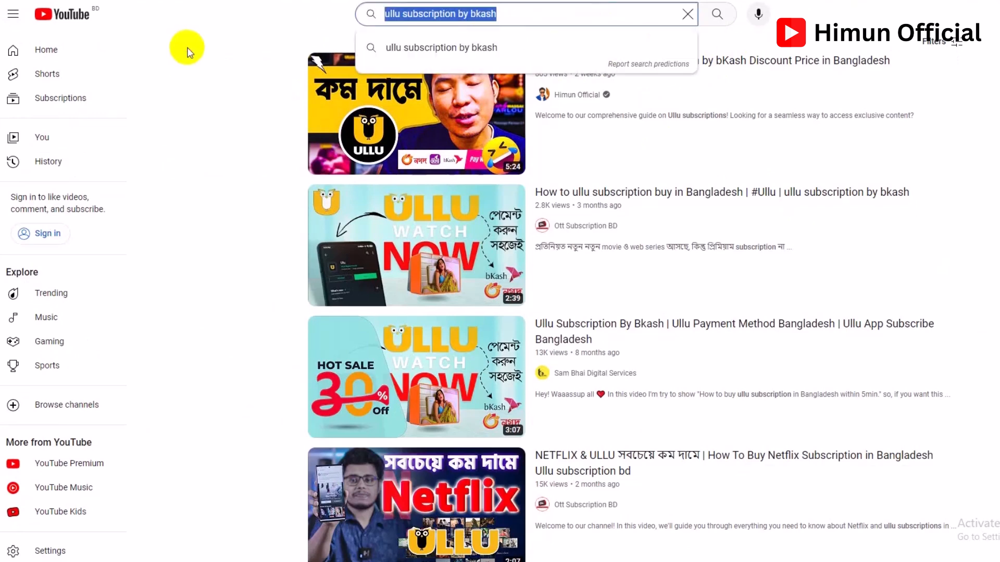
pyautogui.write('how to ')
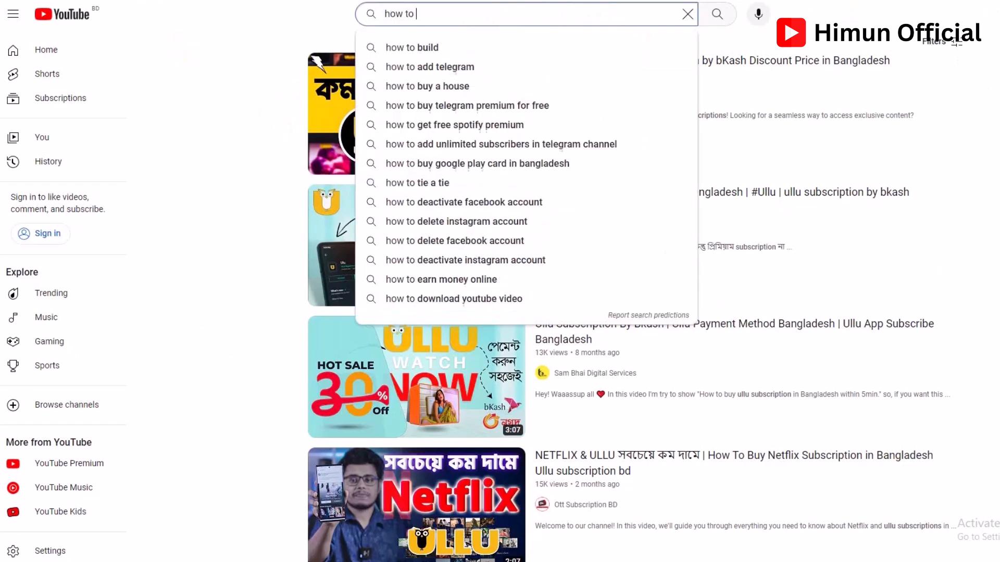
pyautogui.write('buy ullu')
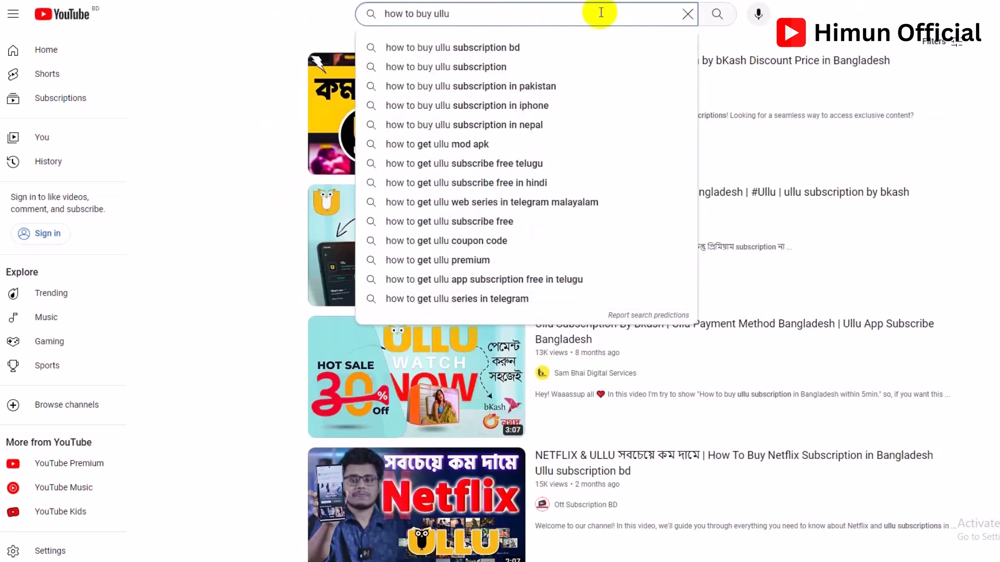
pyautogui.click(529, 47)
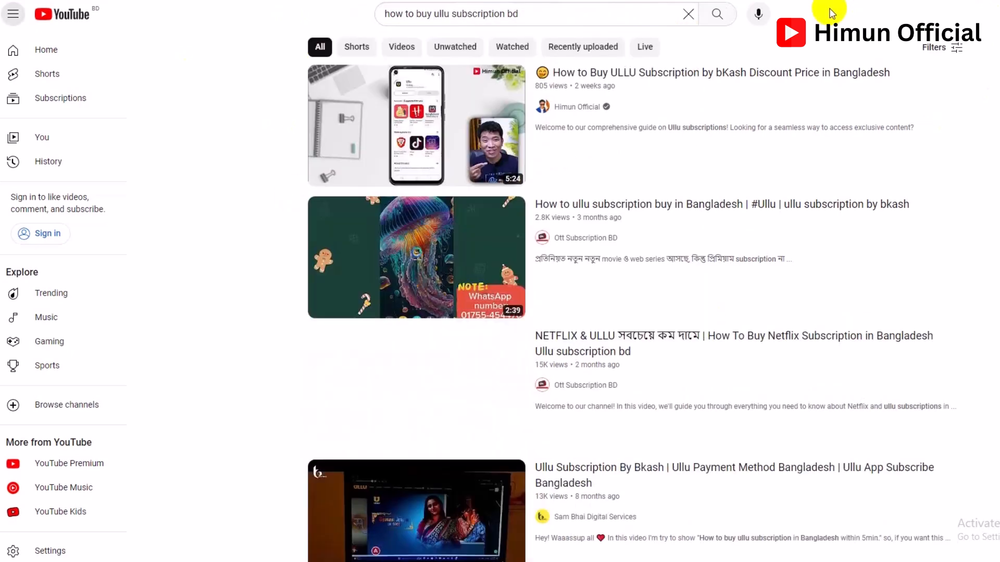
pyautogui.moveTo(439, 132)
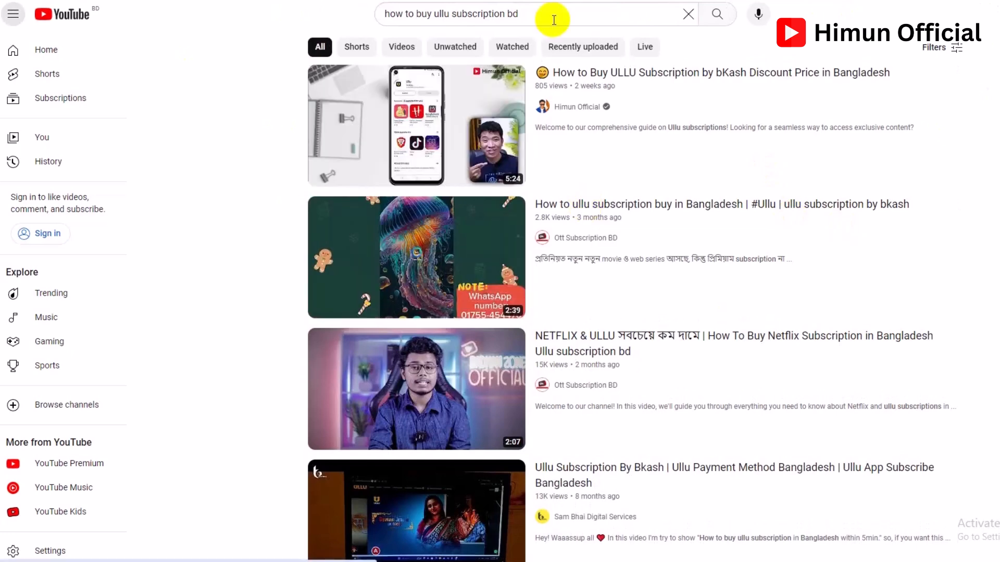
# Search YouTube for "how to buy google play gift card in bangladesh by bkash" and look through the results.
pyautogui.moveTo(551, 15); pyautogui.dragTo(432, 16)
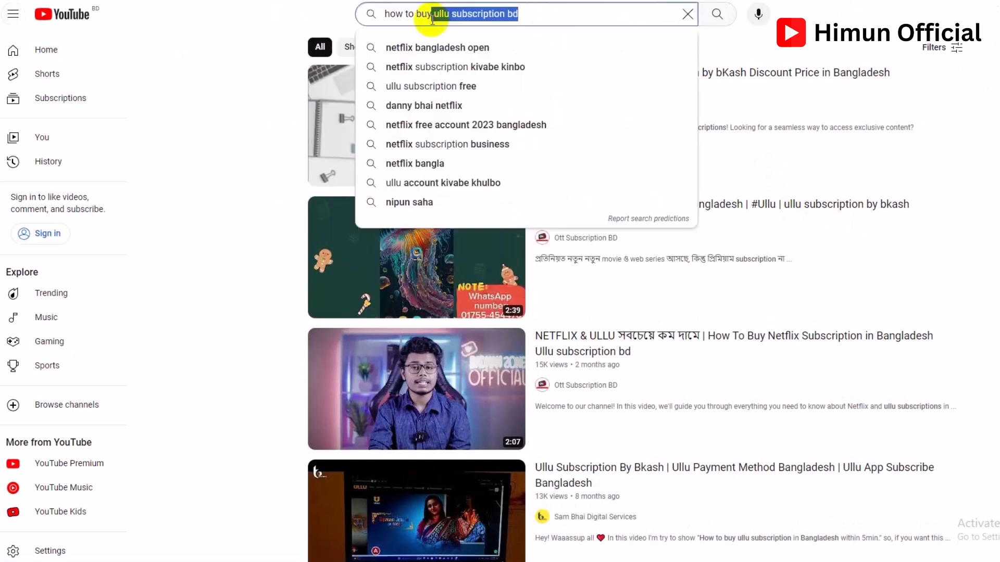
pyautogui.press('BackSpace')
pyautogui.write('buy')
pyautogui.press('BackSpace')
pyautogui.press('BackSpace')
pyautogui.press('BackSpace')
pyautogui.press('BackSpace')
pyautogui.press('BackSpace')
pyautogui.press('BackSpace')
pyautogui.write('google')
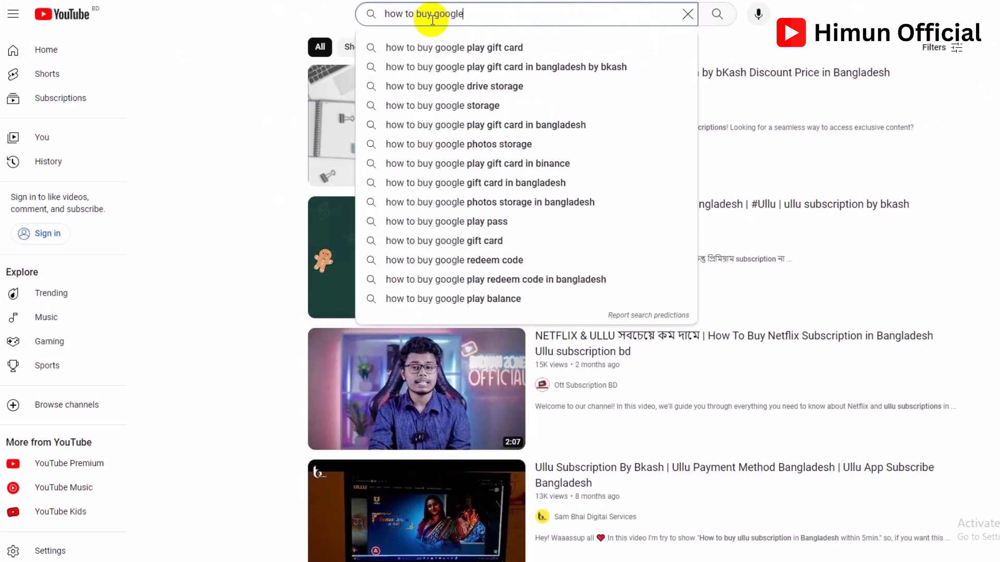
pyautogui.click(599, 67)
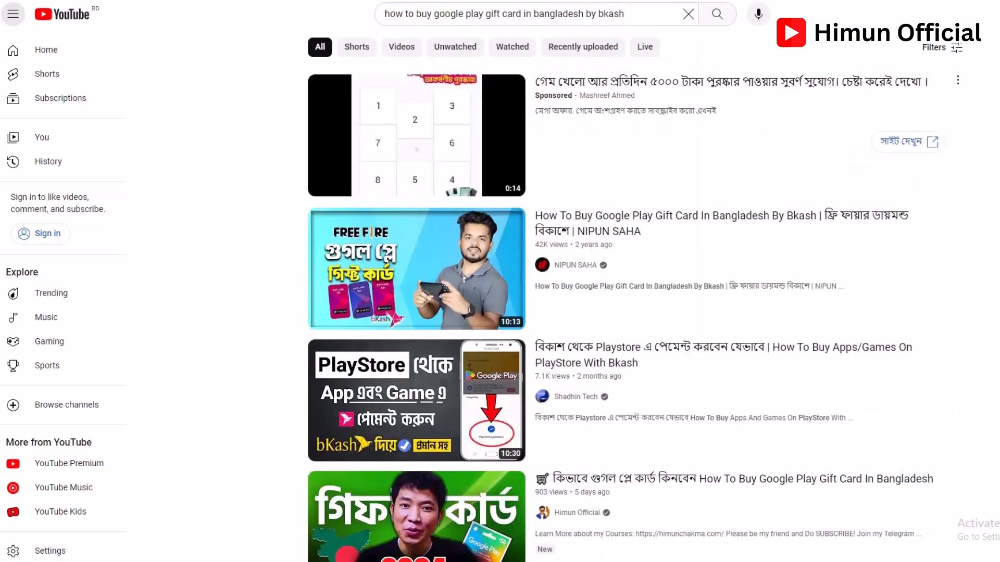
pyautogui.scroll(-2, 476, 413)
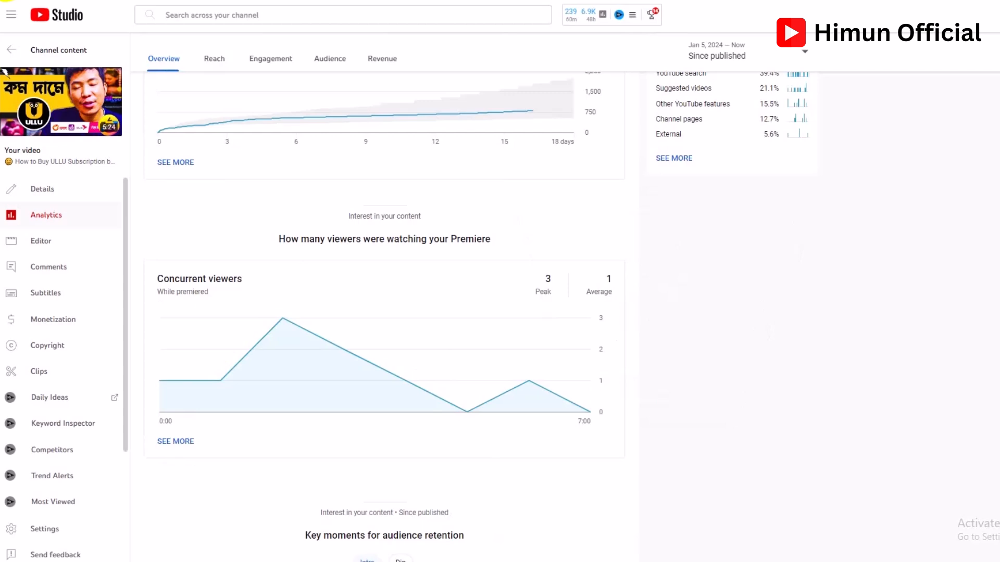
# Return from the ULLU video's analytics in YouTube Studio to the channel's list of videos.
pyautogui.click(6, 1)
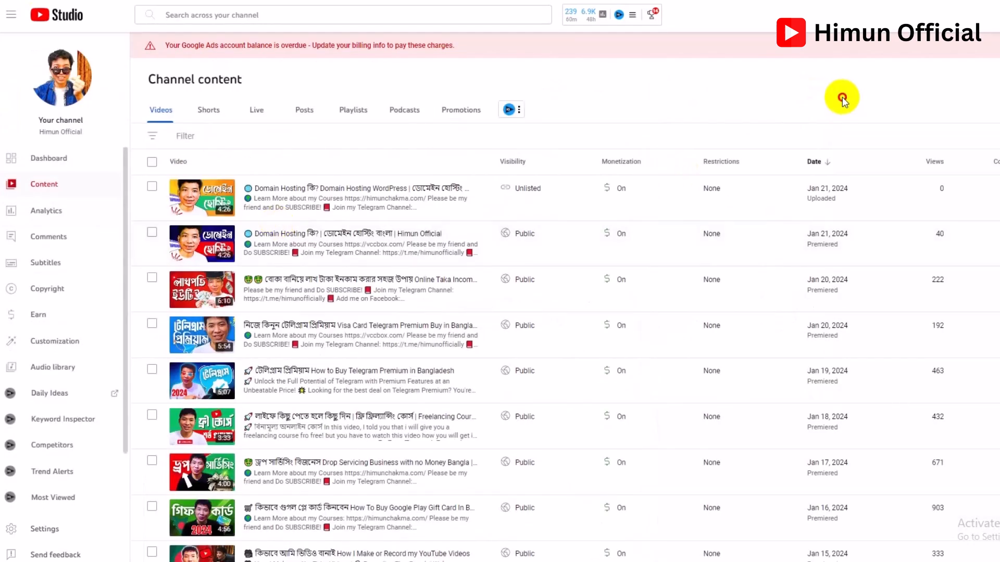